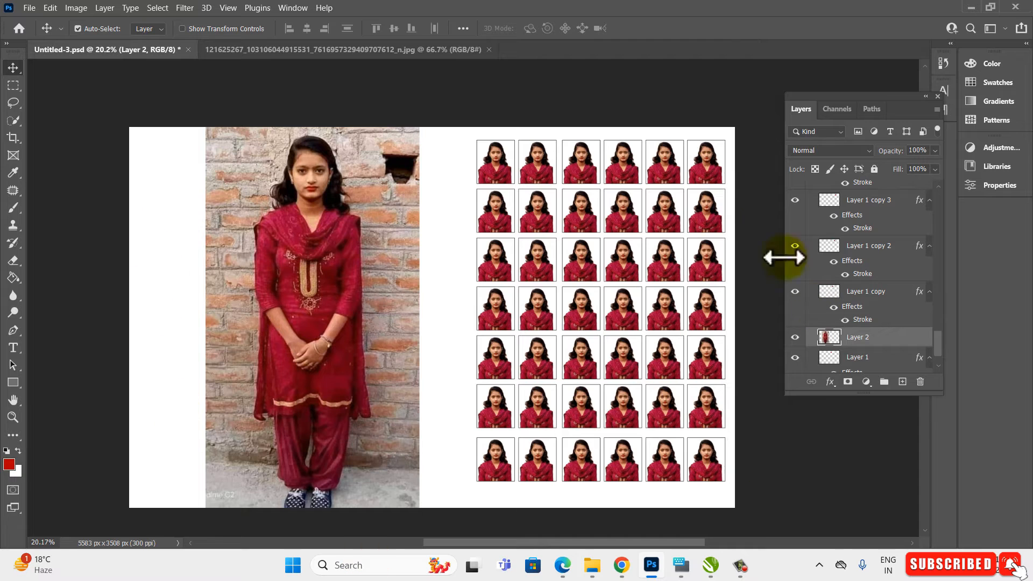
Step: Examine the passport photo sheet and the original full-length photo placed beside it
{"action": "scroll", "coordinate": [261, 189], "scroll_direction": "up", "scroll_amount": 2}
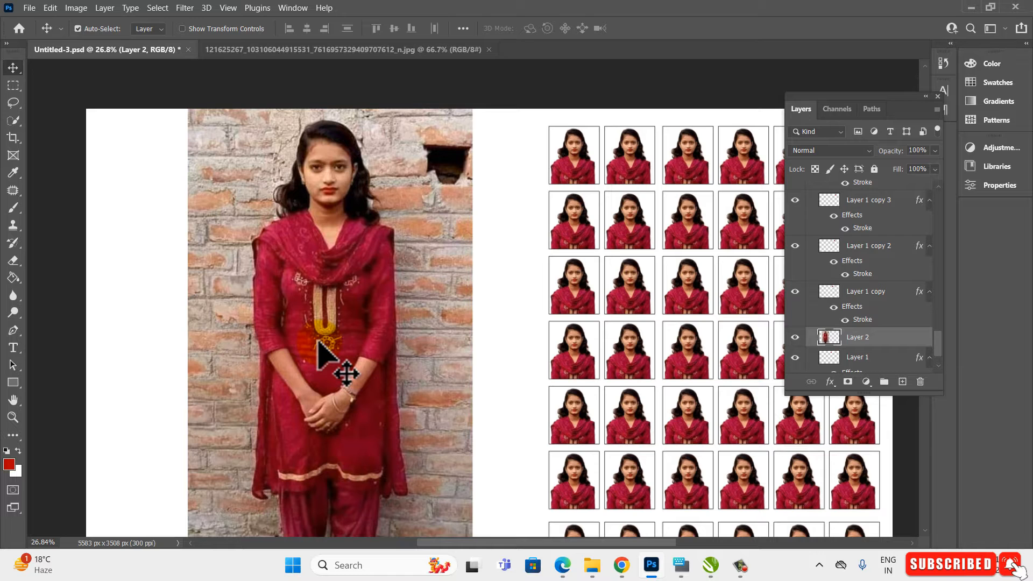
{"action": "scroll", "coordinate": [233, 344], "scroll_direction": "down", "scroll_amount": 2}
{"action": "scroll", "coordinate": [714, 217], "scroll_direction": "up", "scroll_amount": 4}
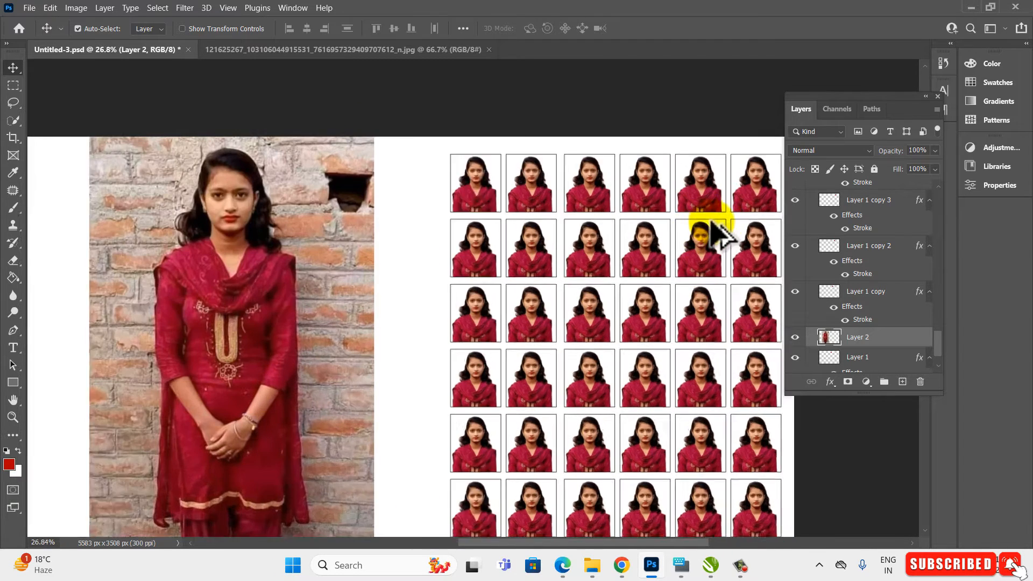
{"action": "scroll", "coordinate": [410, 388], "scroll_direction": "down", "scroll_amount": 2}
{"action": "scroll", "coordinate": [542, 410], "scroll_direction": "down", "scroll_amount": 1}
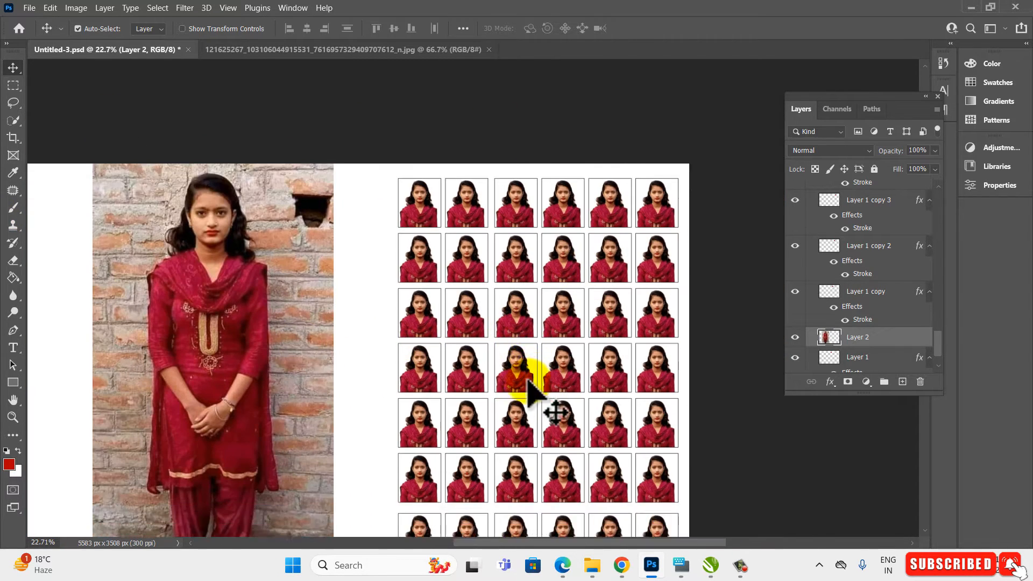
{"action": "scroll", "coordinate": [323, 392], "scroll_direction": "left", "scroll_amount": 2}
{"action": "scroll", "coordinate": [322, 392], "scroll_direction": "up", "scroll_amount": 1}
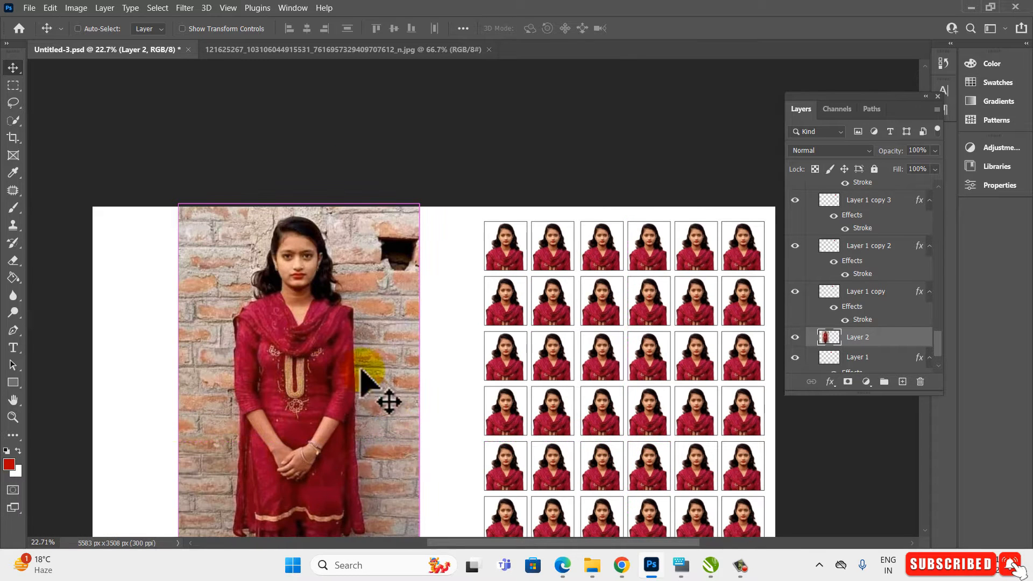
{"action": "scroll", "coordinate": [412, 366], "scroll_direction": "down", "scroll_amount": 2}
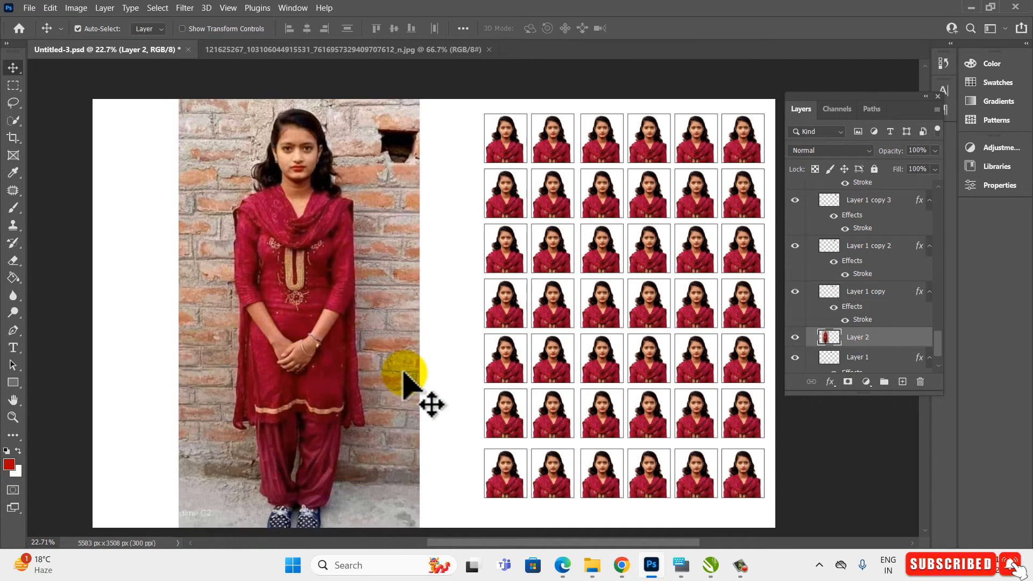
Step: Close Untitled-3.psd without saving, and close the original JPG photo as well
{"action": "key", "text": "ctrl+w"}
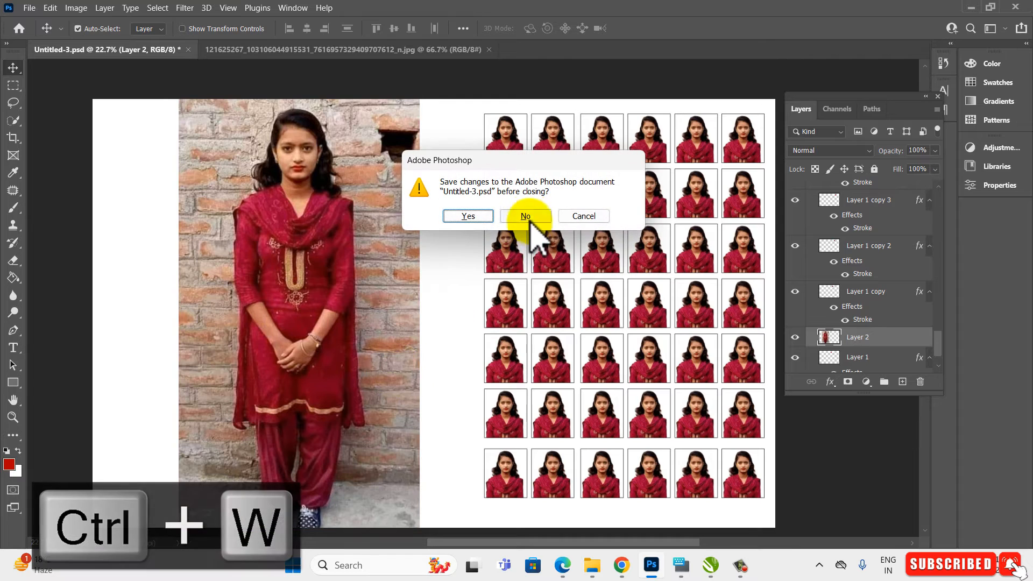
{"action": "left_click", "coordinate": [525, 215]}
{"action": "key", "text": "ctrl+e"}
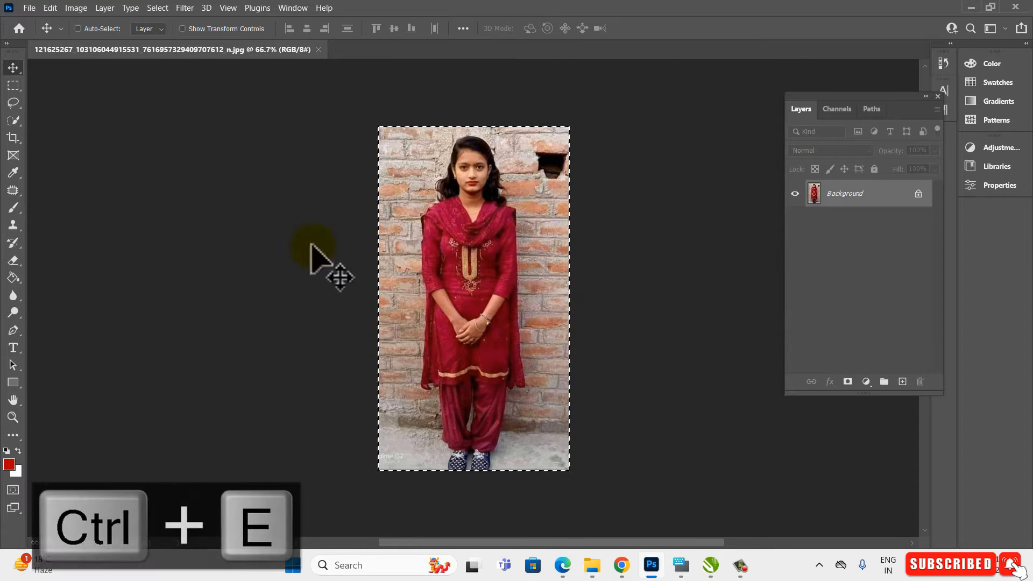
{"action": "key", "text": "ctrl+w"}
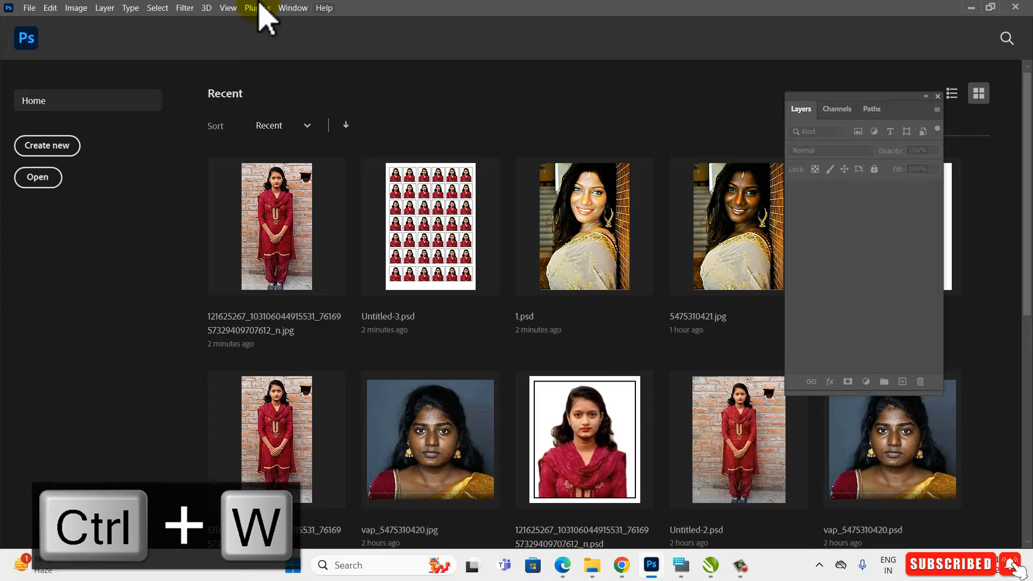
{"action": "left_click", "coordinate": [31, 8]}
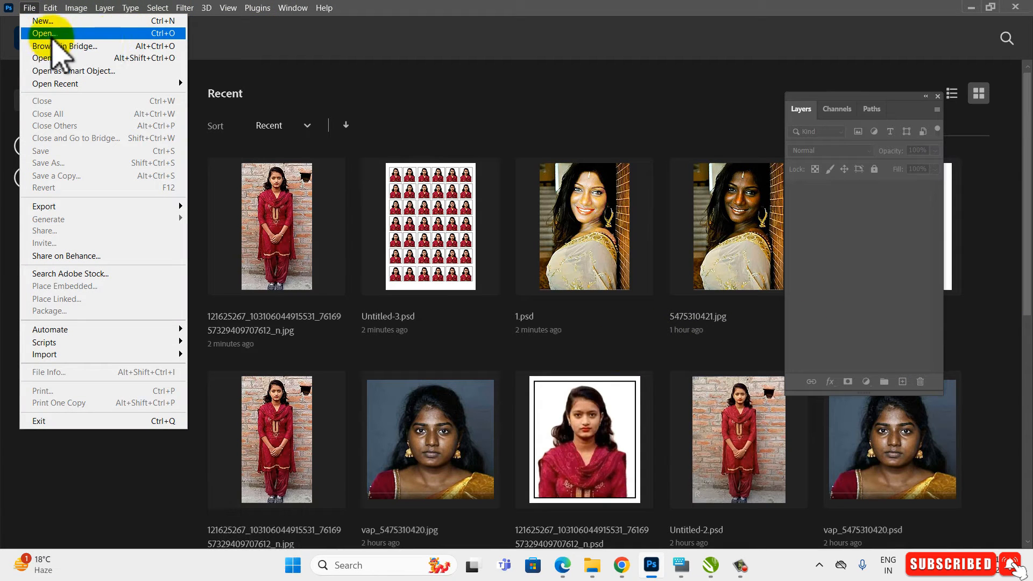
{"action": "left_click", "coordinate": [113, 34]}
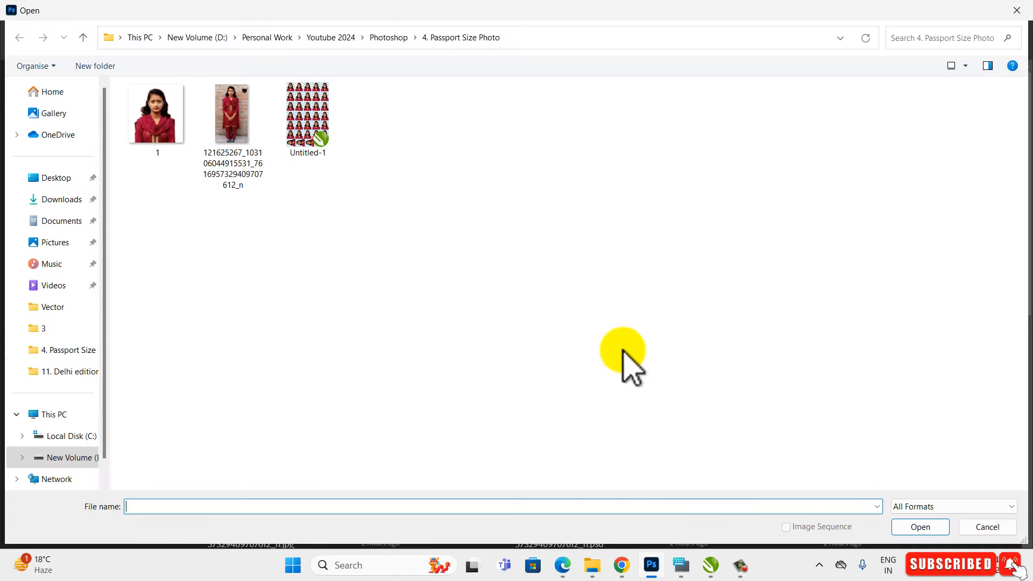
{"action": "left_click", "coordinate": [623, 349]}
{"action": "key", "text": "BackSpace"}
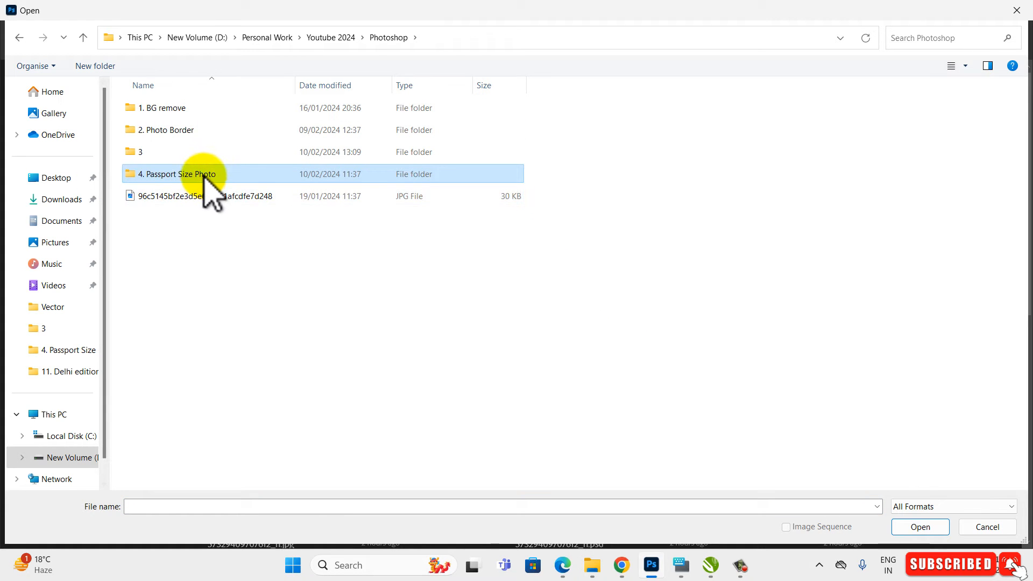
{"action": "double_click", "coordinate": [210, 174]}
{"action": "left_click", "coordinate": [226, 135]}
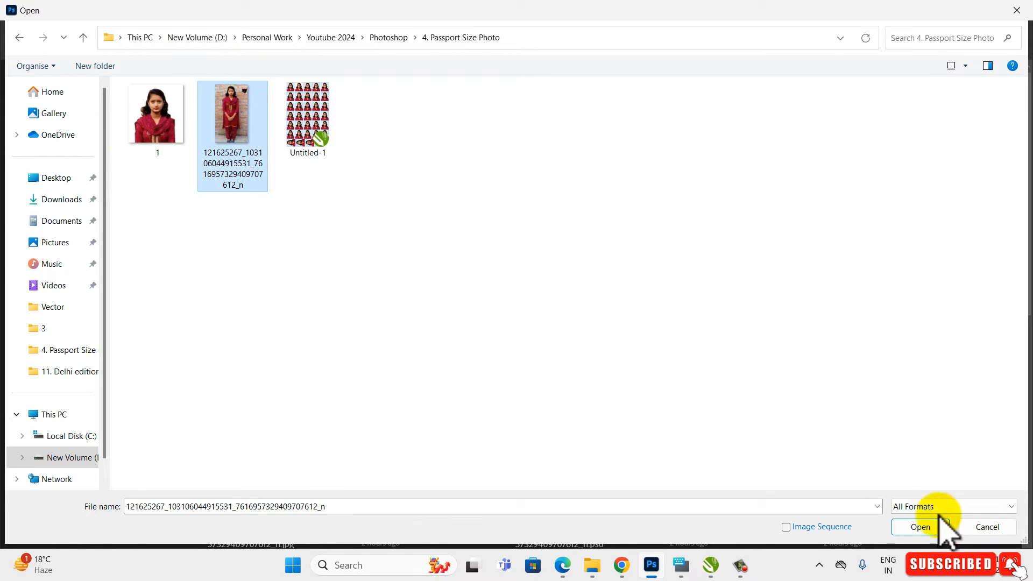
{"action": "left_click", "coordinate": [920, 527]}
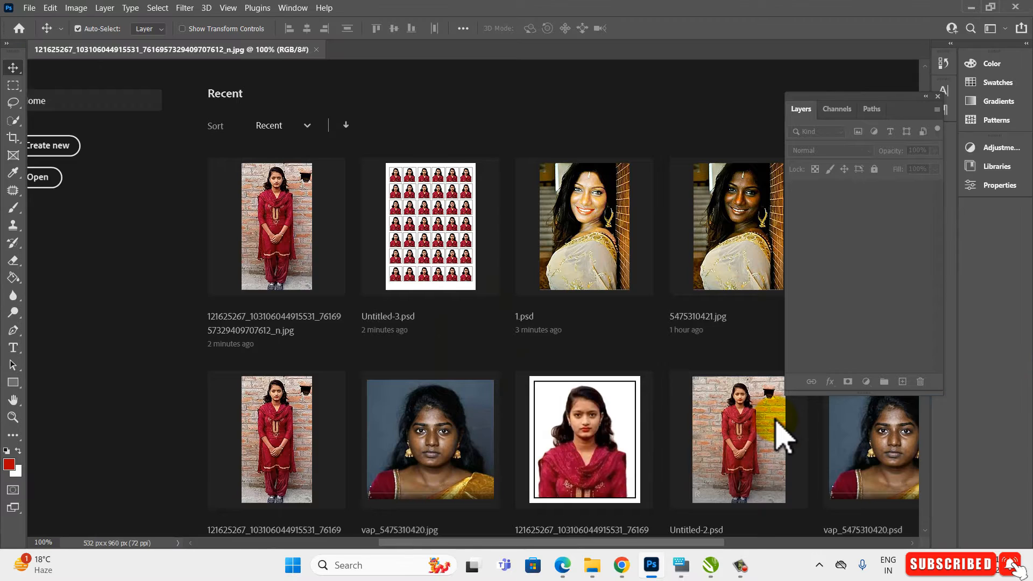
Step: Hide the Layers panel and bring it back into view
{"action": "scroll", "coordinate": [565, 219], "scroll_direction": "up", "scroll_amount": 2}
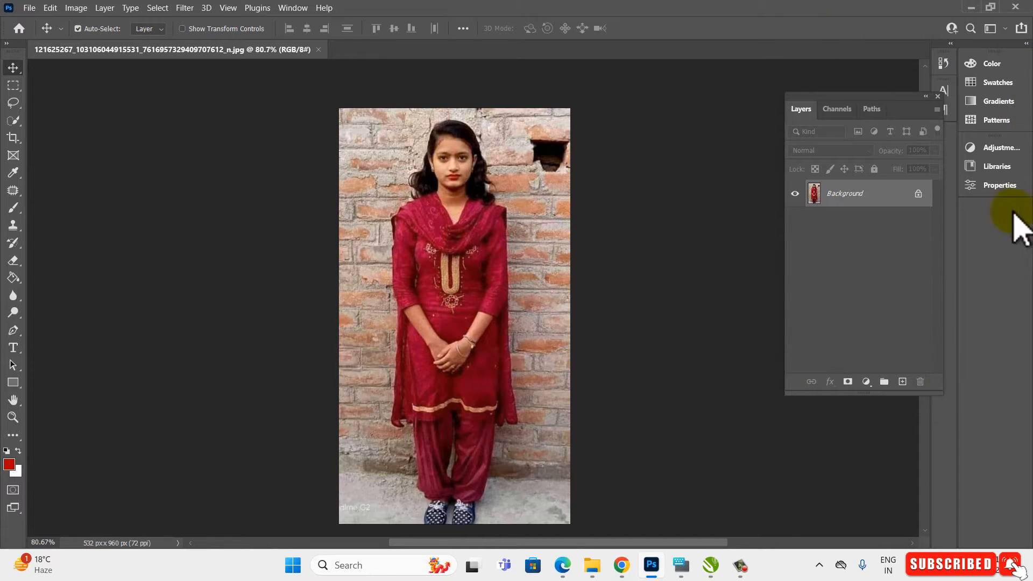
{"action": "left_click", "coordinate": [937, 95]}
{"action": "left_click", "coordinate": [295, 8]}
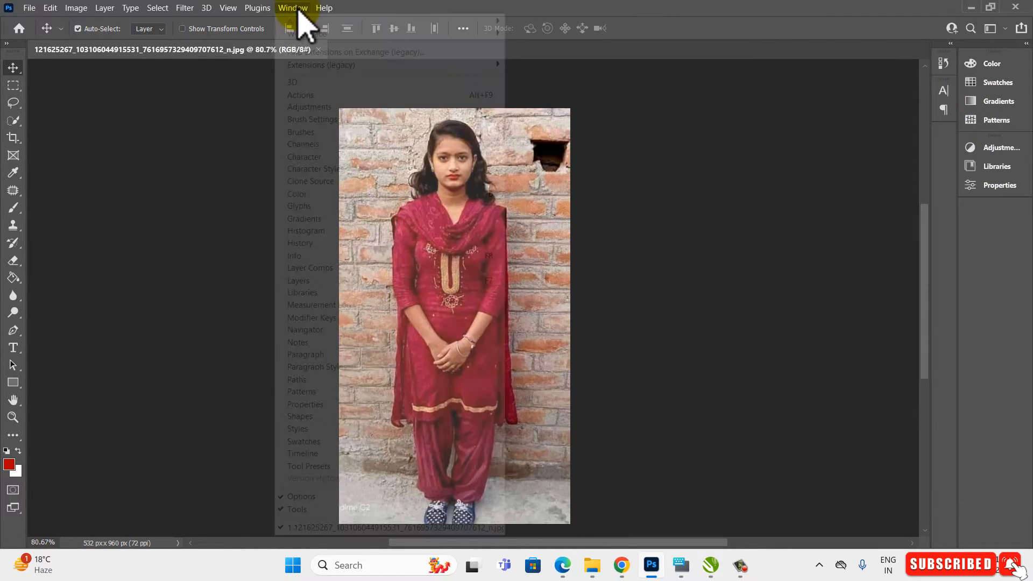
{"action": "left_click", "coordinate": [335, 282]}
{"action": "key", "text": "F7"}
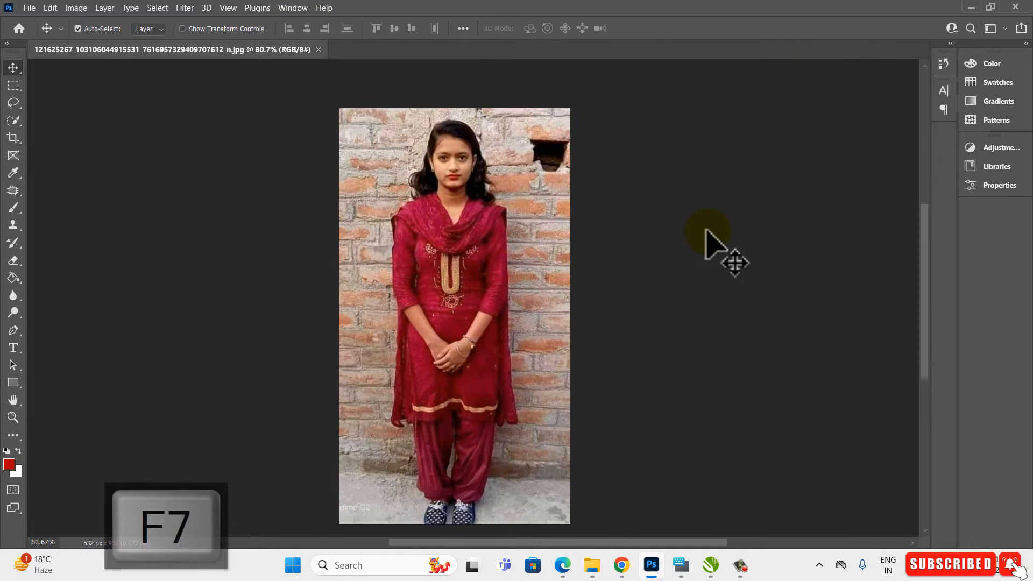
{"action": "key", "text": "F7"}
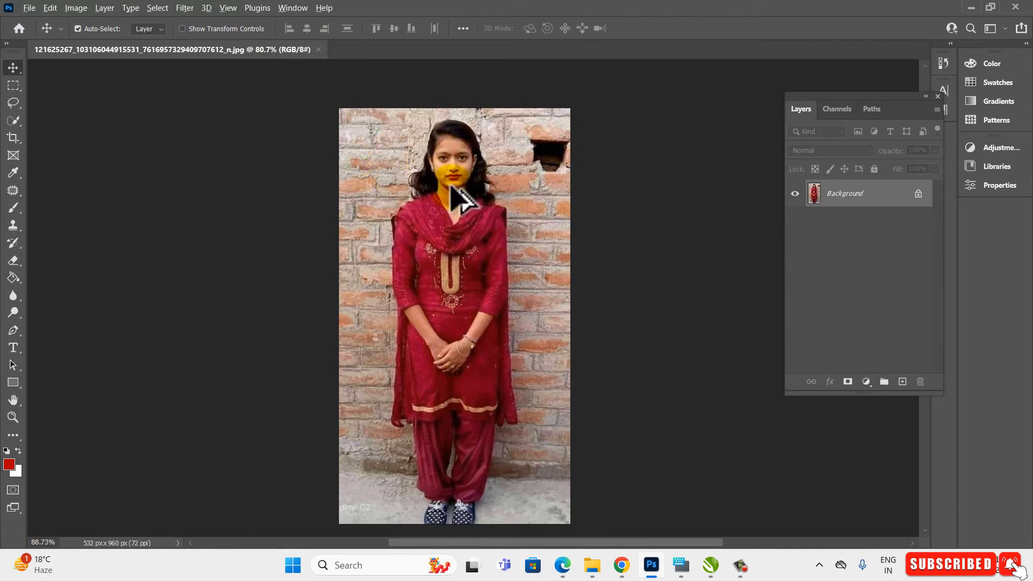
Step: Convert the locked Background into a regular editable layer with the default settings
{"action": "scroll", "coordinate": [452, 171], "scroll_direction": "up", "scroll_amount": 1}
{"action": "double_click", "coordinate": [876, 197]}
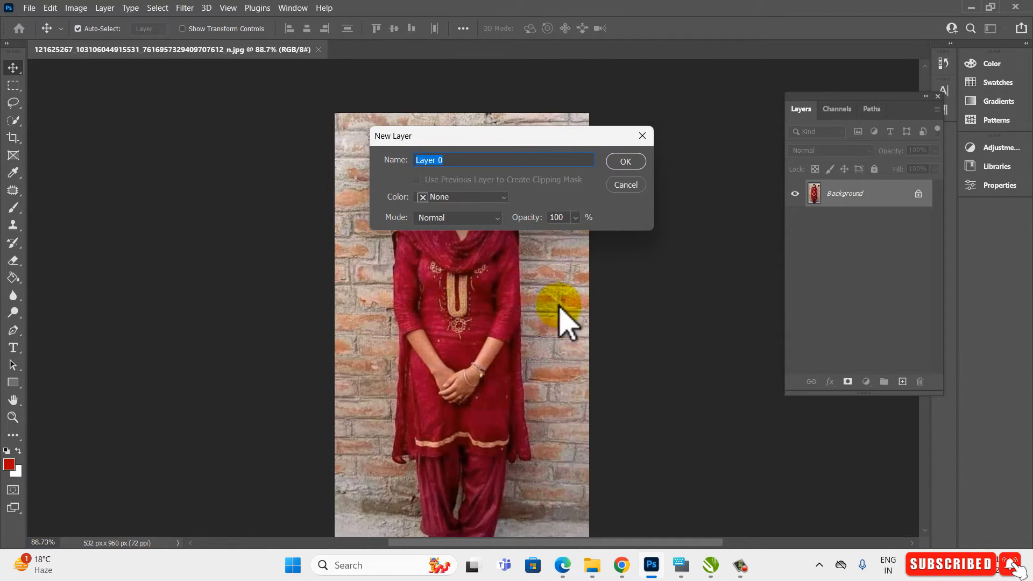
{"action": "left_click", "coordinate": [625, 162]}
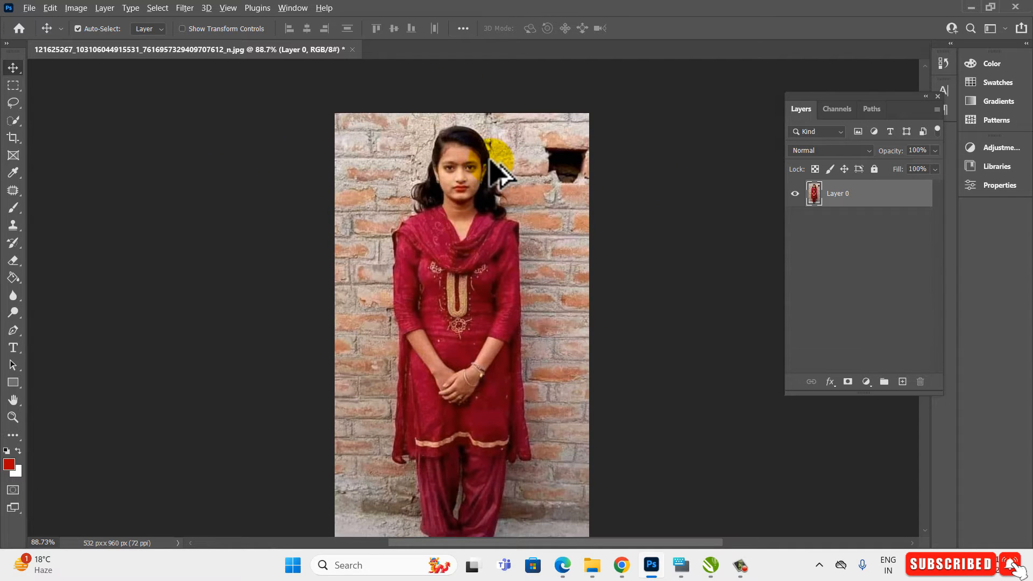
{"action": "scroll", "coordinate": [501, 144], "scroll_direction": "up", "scroll_amount": 4}
{"action": "scroll", "coordinate": [510, 247], "scroll_direction": "down", "scroll_amount": 4}
{"action": "scroll", "coordinate": [517, 259], "scroll_direction": "up", "scroll_amount": 1}
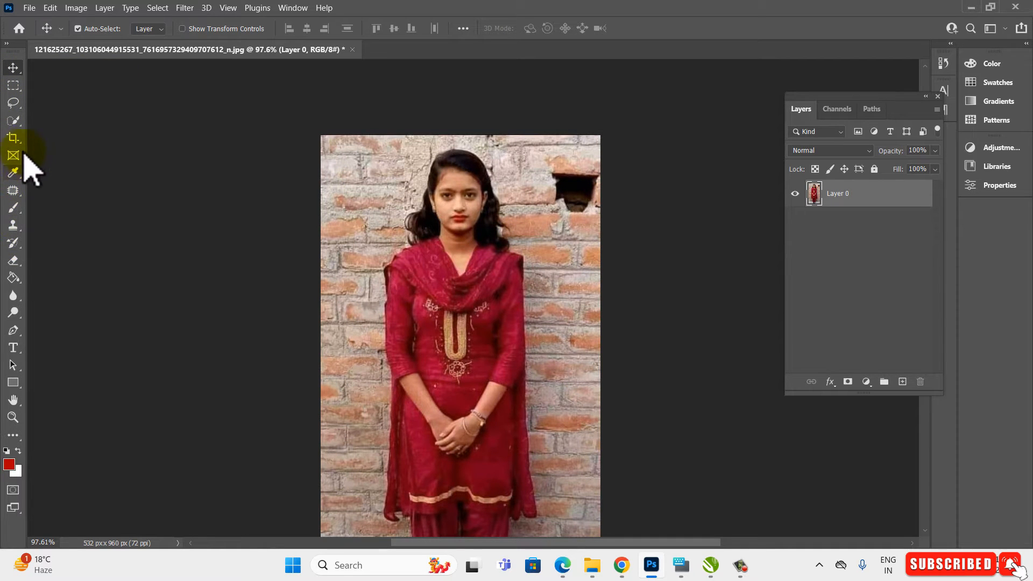
{"action": "scroll", "coordinate": [426, 341], "scroll_direction": "down", "scroll_amount": 1}
{"action": "scroll", "coordinate": [570, 218], "scroll_direction": "down", "scroll_amount": 2}
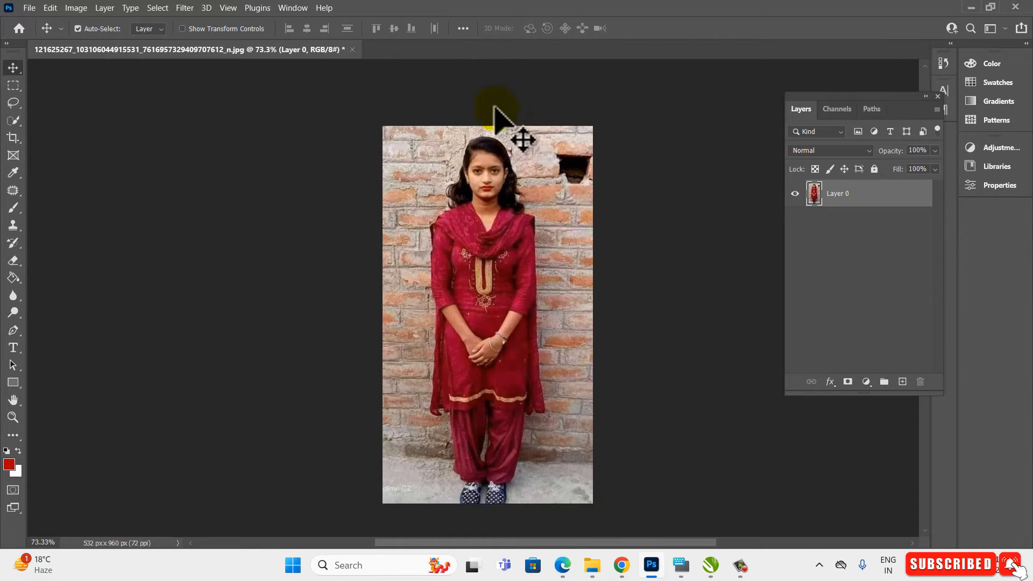
{"action": "scroll", "coordinate": [540, 182], "scroll_direction": "up", "scroll_amount": 1}
{"action": "scroll", "coordinate": [675, 321], "scroll_direction": "down", "scroll_amount": 1}
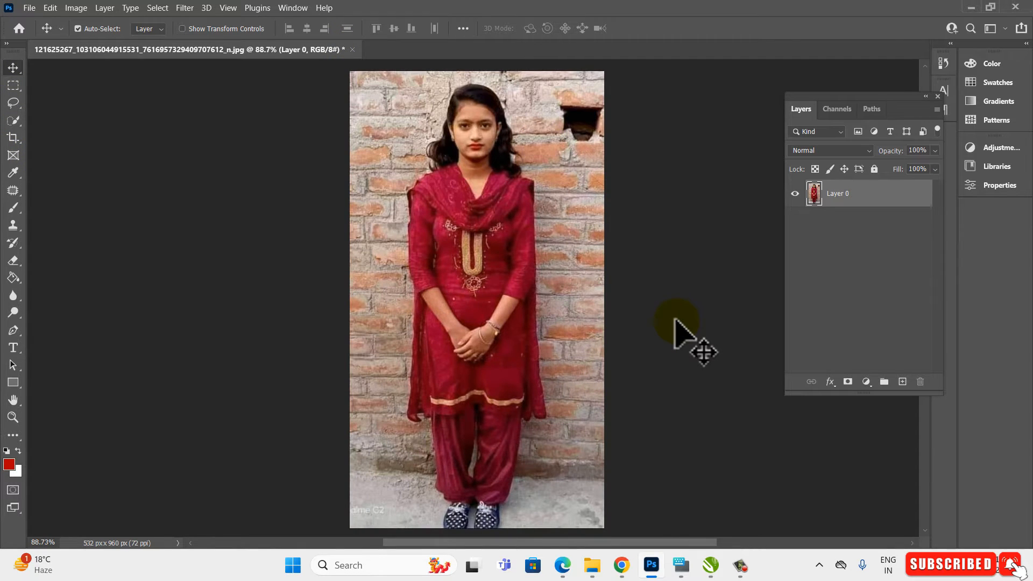
Step: Crop the photo to the woman's head and upper chest, about 372 x 379 px, trimming the sides and lower body
{"action": "left_click", "coordinate": [13, 138]}
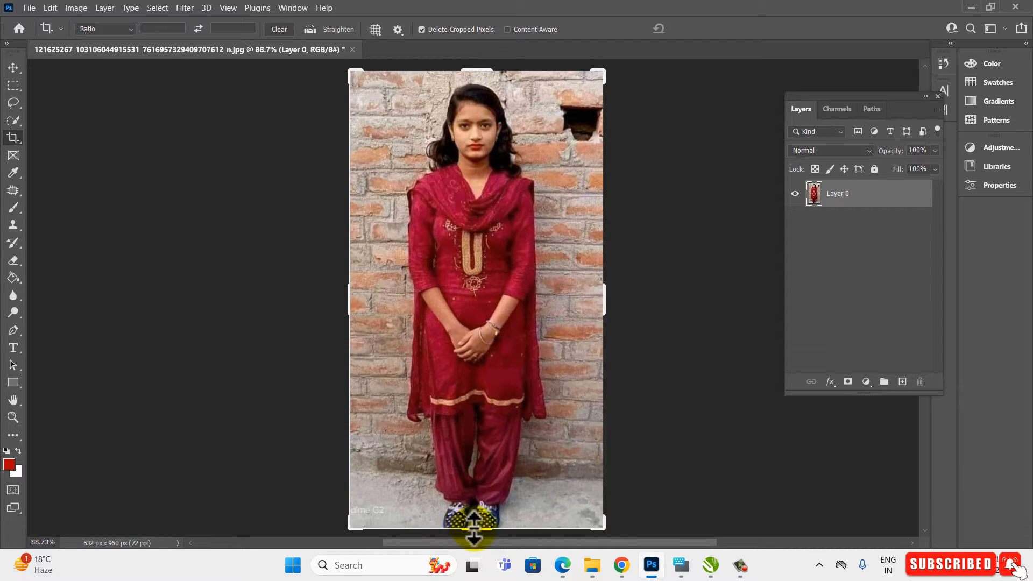
{"action": "left_click_drag", "start_coordinate": [474, 529], "coordinate": [487, 401]}
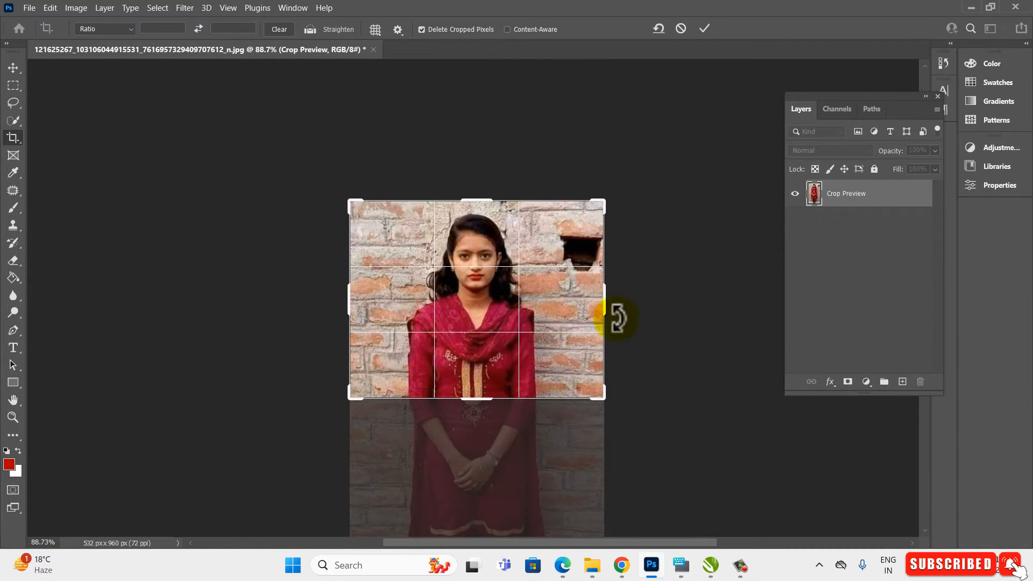
{"action": "left_click_drag", "start_coordinate": [344, 305], "coordinate": [366, 306]}
{"action": "left_click_drag", "start_coordinate": [586, 305], "coordinate": [569, 300]}
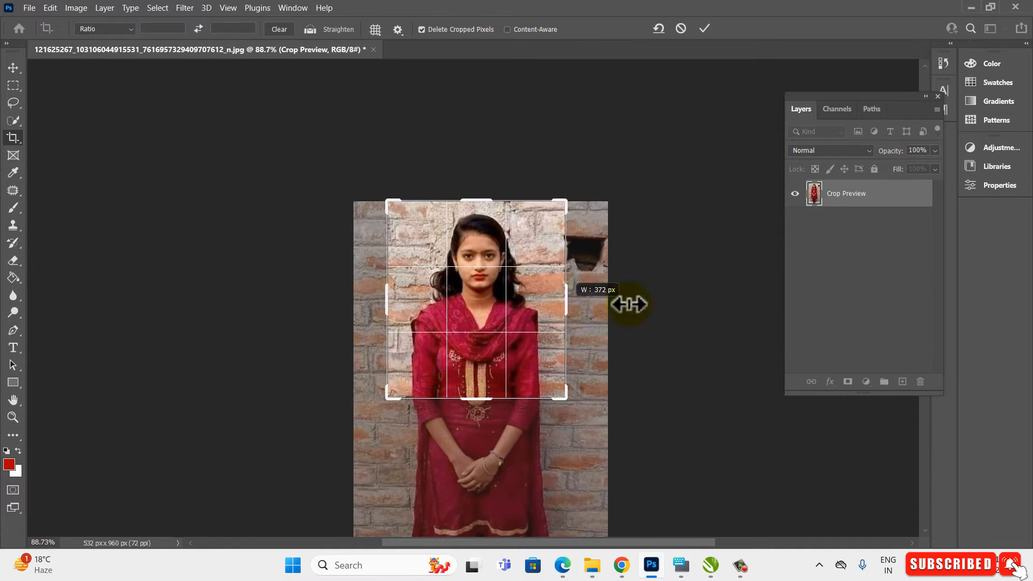
{"action": "left_click_drag", "start_coordinate": [487, 409], "coordinate": [469, 384]}
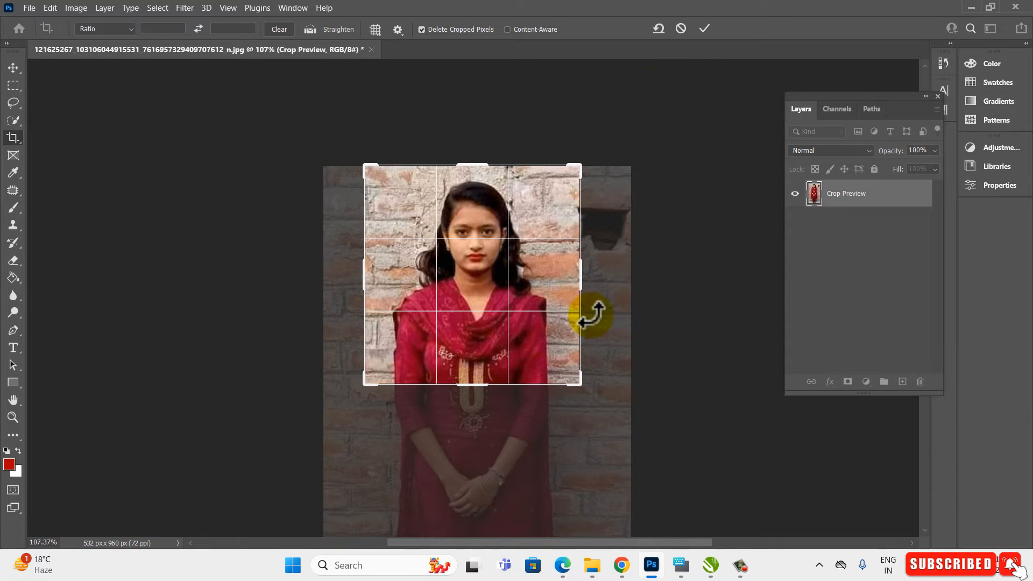
{"action": "left_click", "coordinate": [705, 29]}
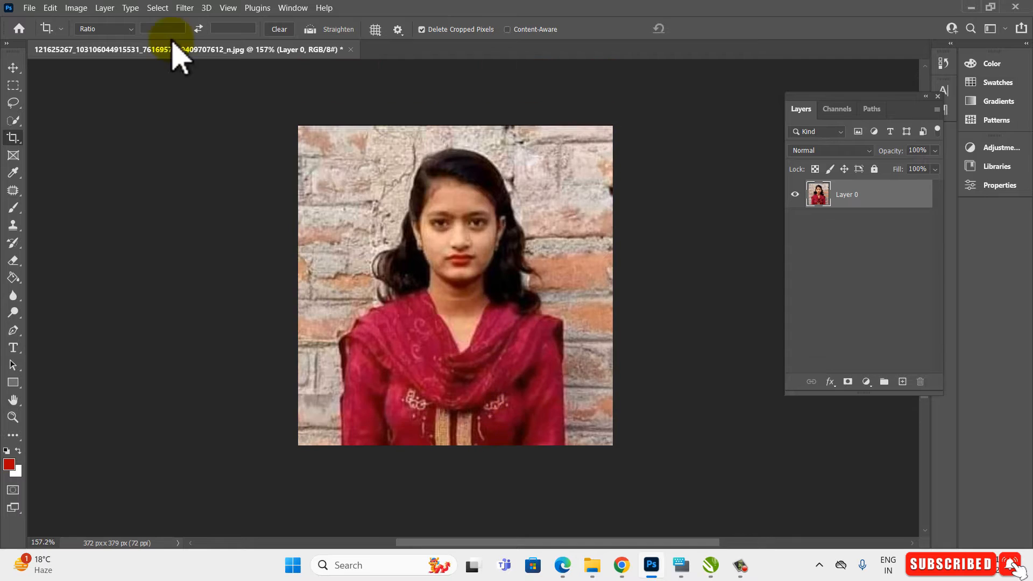
{"action": "left_click", "coordinate": [13, 67]}
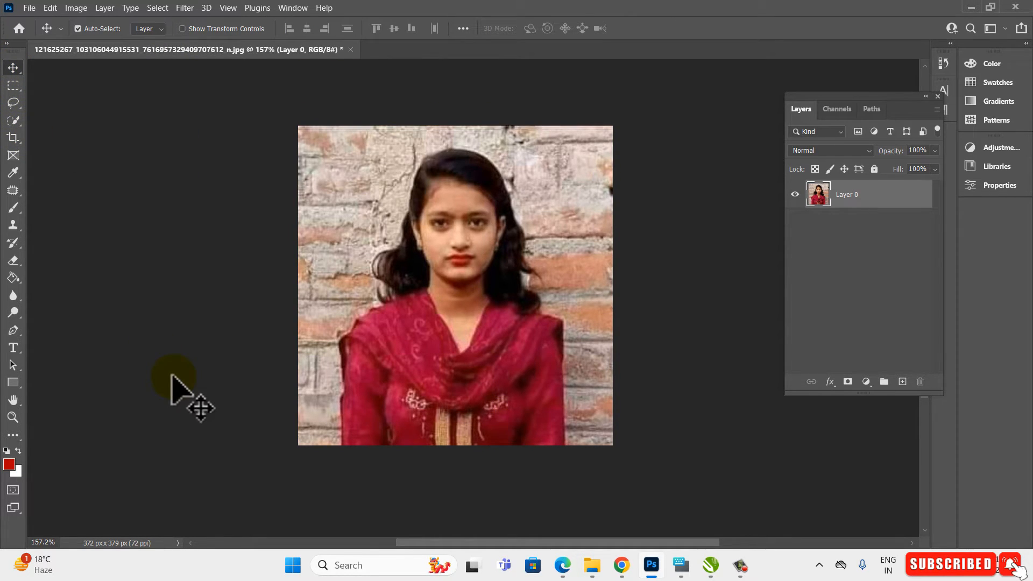
Step: Activate the Quick Selection Tool for selecting parts of the cropped portrait
{"action": "right_click", "coordinate": [12, 331]}
{"action": "left_click", "coordinate": [12, 122]}
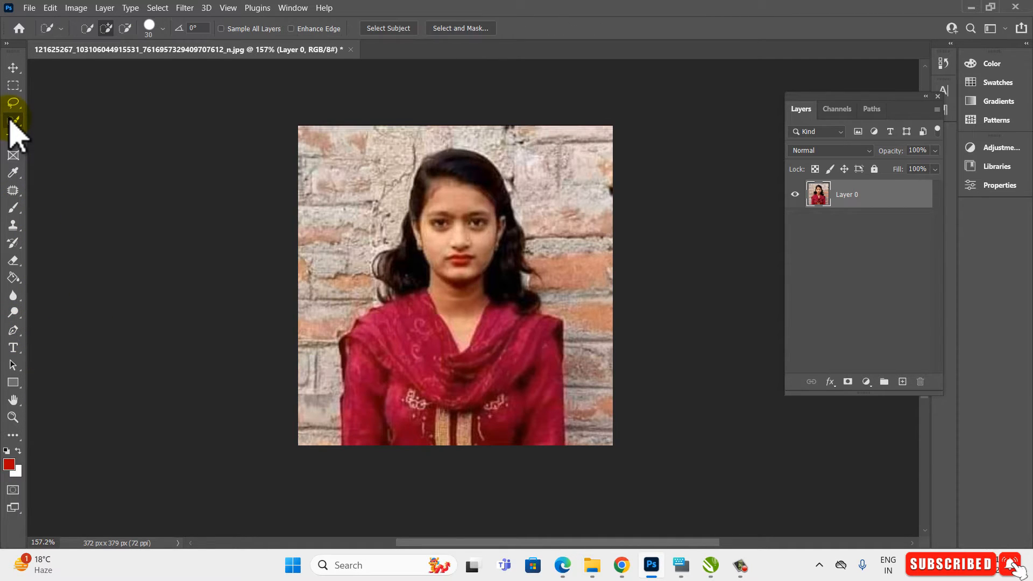
{"action": "right_click", "coordinate": [12, 122]}
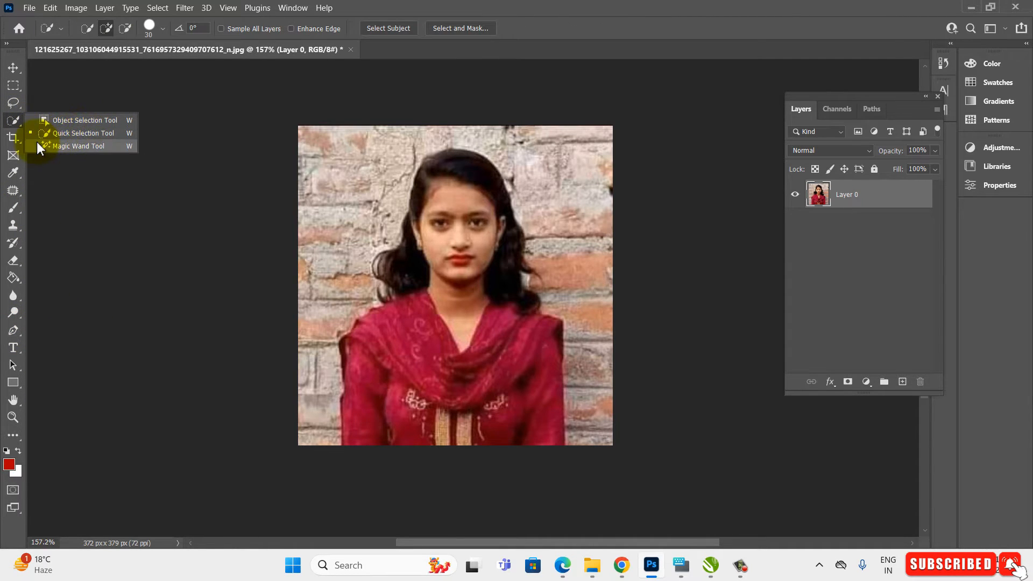
{"action": "left_click", "coordinate": [98, 134]}
{"action": "scroll", "coordinate": [383, 189], "scroll_direction": "up", "scroll_amount": 4}
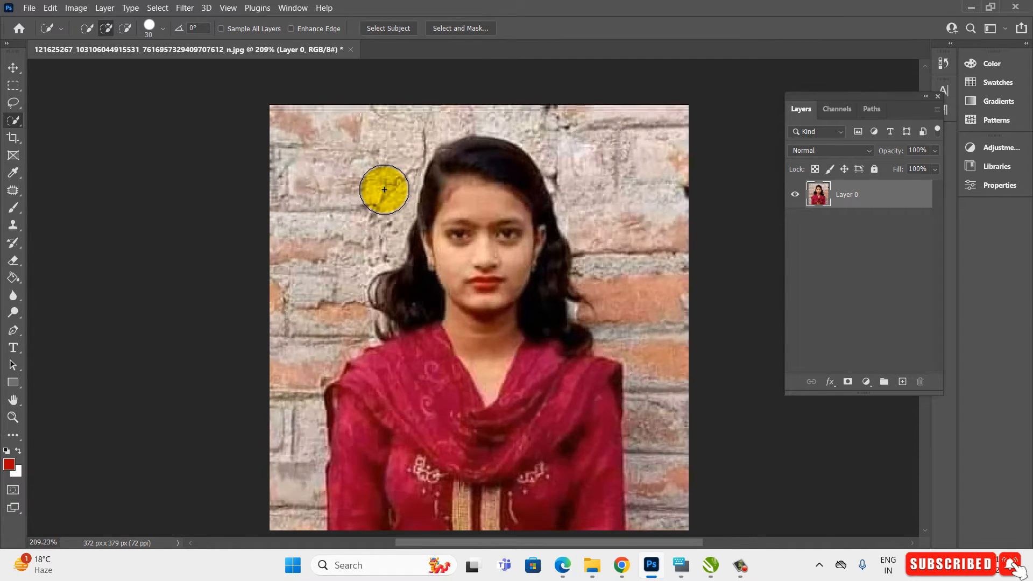
{"action": "scroll", "coordinate": [346, 184], "scroll_direction": "down", "scroll_amount": 2}
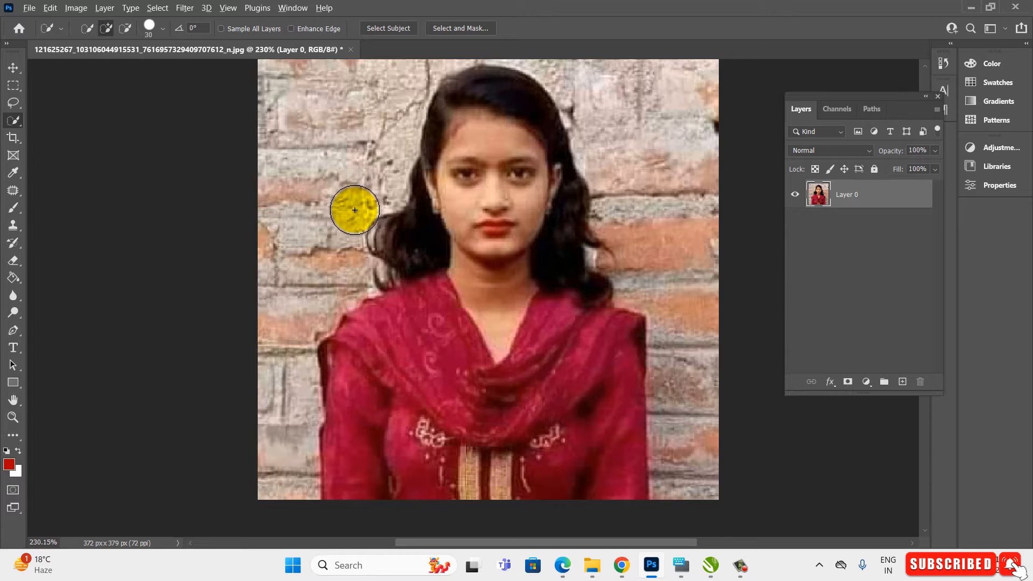
{"action": "scroll", "coordinate": [350, 204], "scroll_direction": "down", "scroll_amount": 2}
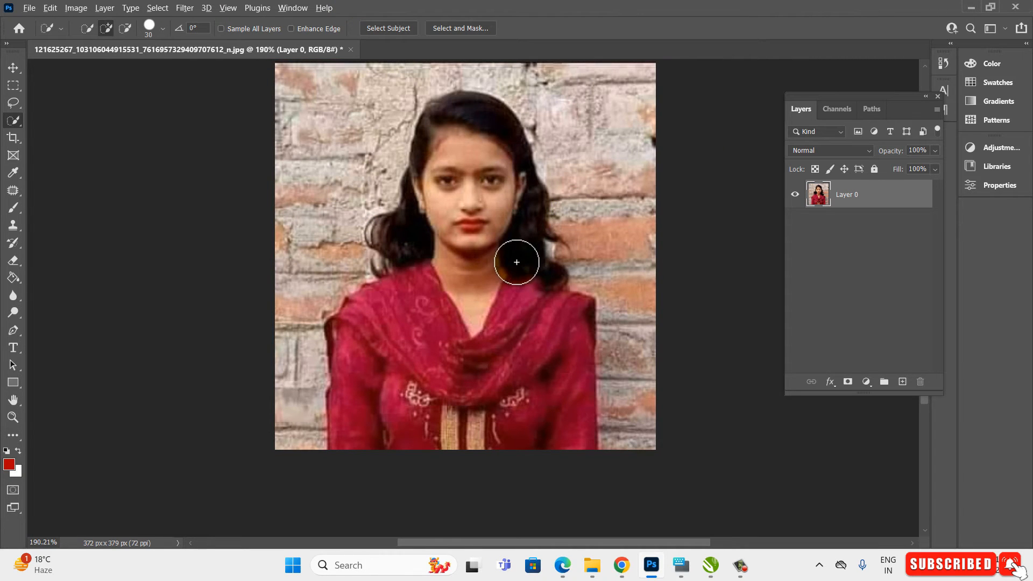
{"action": "scroll", "coordinate": [361, 196], "scroll_direction": "up", "scroll_amount": 1}
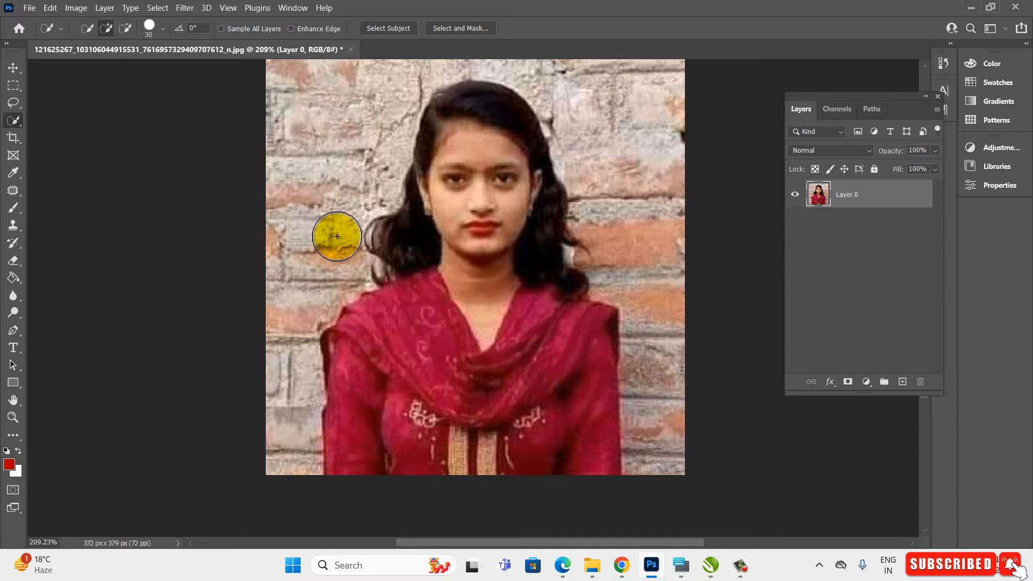
{"action": "scroll", "coordinate": [409, 253], "scroll_direction": "up", "scroll_amount": 2}
{"action": "scroll", "coordinate": [410, 257], "scroll_direction": "down", "scroll_amount": 3}
{"action": "scroll", "coordinate": [410, 258], "scroll_direction": "up", "scroll_amount": 1}
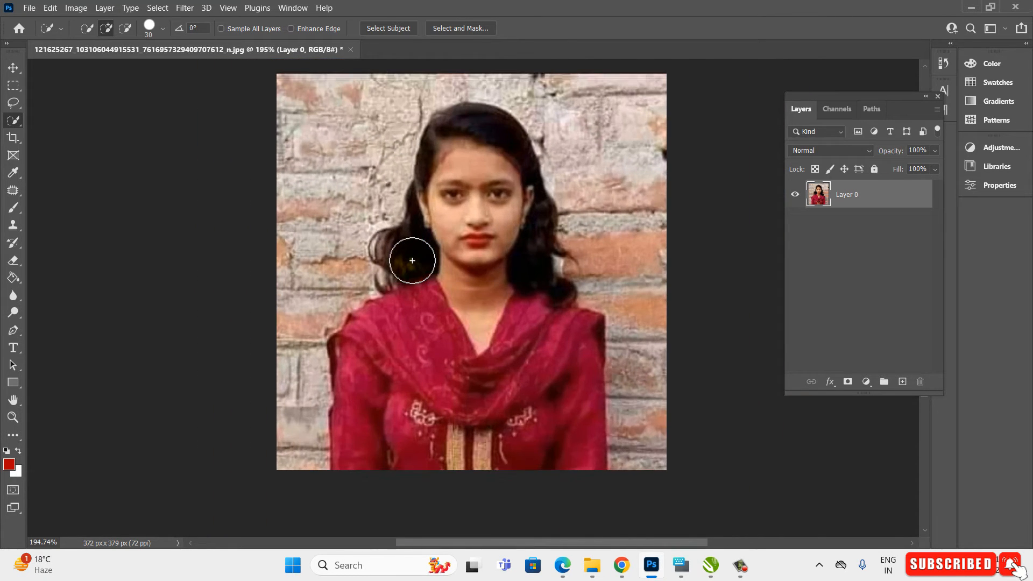
Step: Select the whole brick wall around the woman, subtracting a patch beside her hair from the selection and adding it back
{"action": "scroll", "coordinate": [406, 258], "scroll_direction": "up", "scroll_amount": 2}
{"action": "mouse_move", "coordinate": [319, 174]}
{"action": "left_mouse_down"}
{"action": "mouse_move", "coordinate": [296, 120]}
{"action": "mouse_move", "coordinate": [323, 184]}
{"action": "mouse_move", "coordinate": [300, 289]}
{"action": "left_mouse_up"}
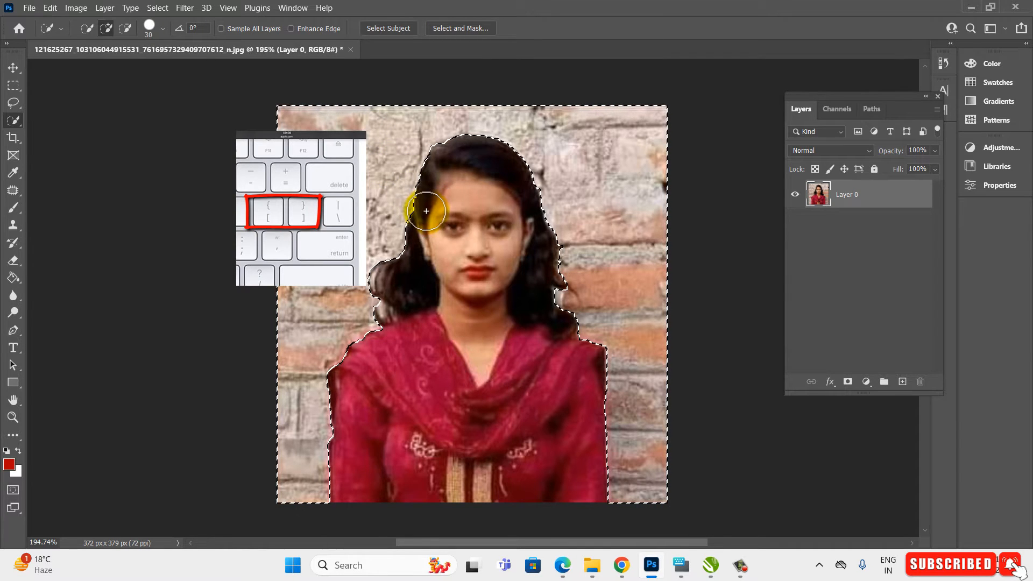
{"action": "left_click", "coordinate": [127, 31]}
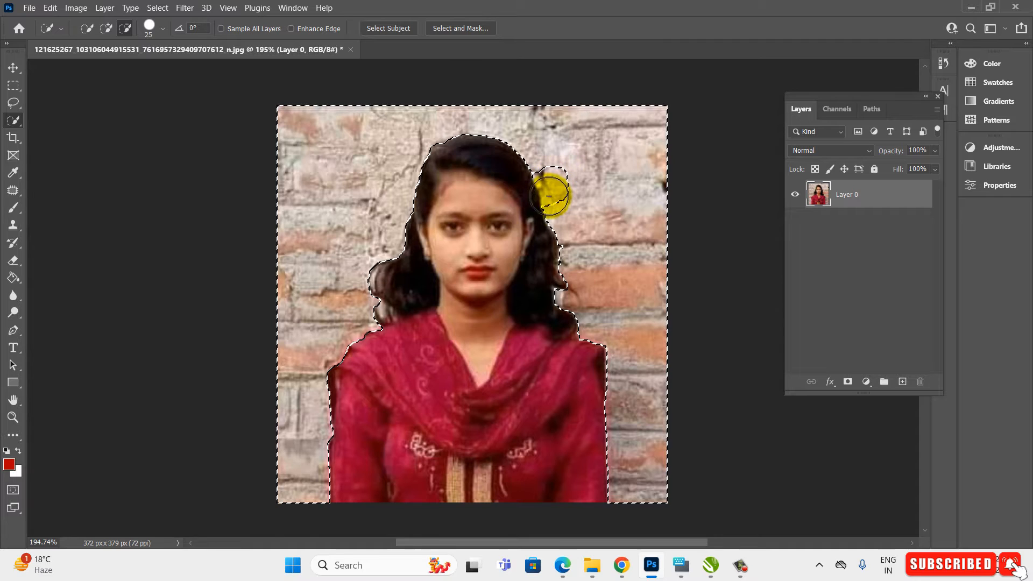
{"action": "mouse_move", "coordinate": [550, 195]}
{"action": "left_mouse_down"}
{"action": "mouse_move", "coordinate": [554, 203]}
{"action": "mouse_move", "coordinate": [544, 166]}
{"action": "left_mouse_up"}
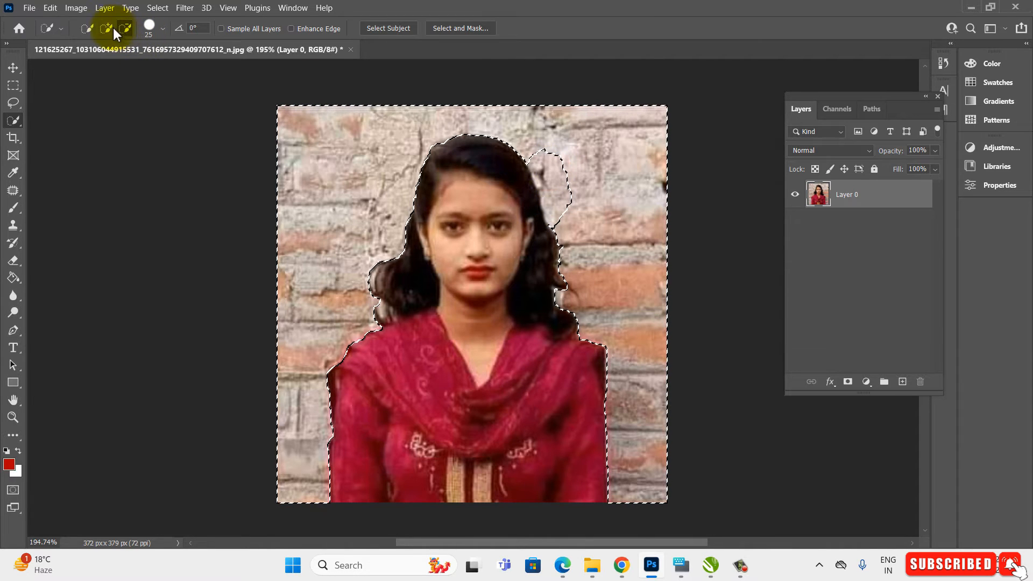
{"action": "mouse_move", "coordinate": [464, 133]}
{"action": "left_mouse_down"}
{"action": "mouse_move", "coordinate": [534, 140]}
{"action": "mouse_move", "coordinate": [580, 220]}
{"action": "mouse_move", "coordinate": [567, 215]}
{"action": "mouse_move", "coordinate": [539, 156]}
{"action": "mouse_move", "coordinate": [565, 223]}
{"action": "mouse_move", "coordinate": [553, 195]}
{"action": "left_mouse_up"}
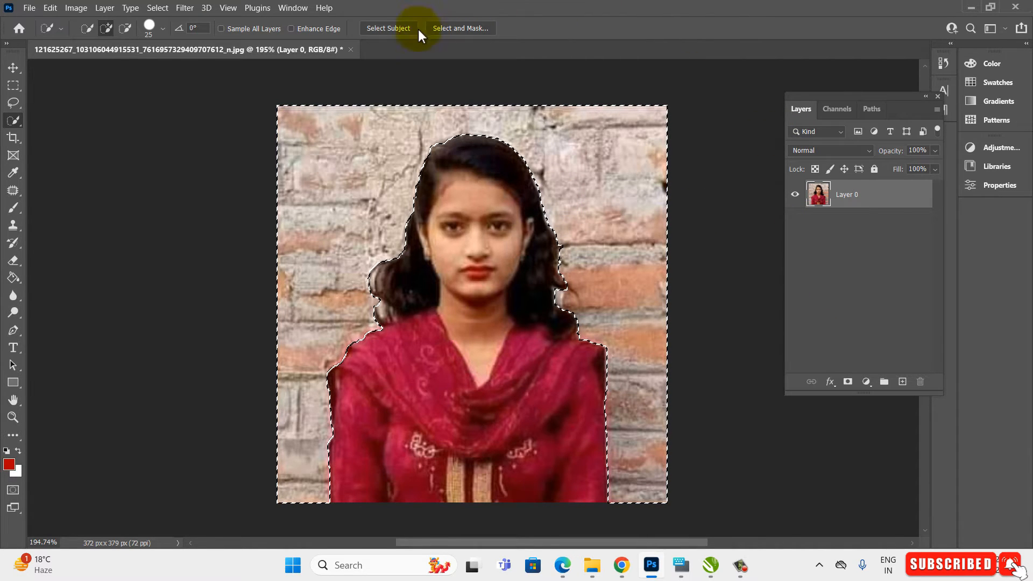
Step: Refine the selection edge in Select and Mask with Radius 1 px, Smooth 9, Feather 1.2 px and Contrast 4%
{"action": "left_click", "coordinate": [460, 27]}
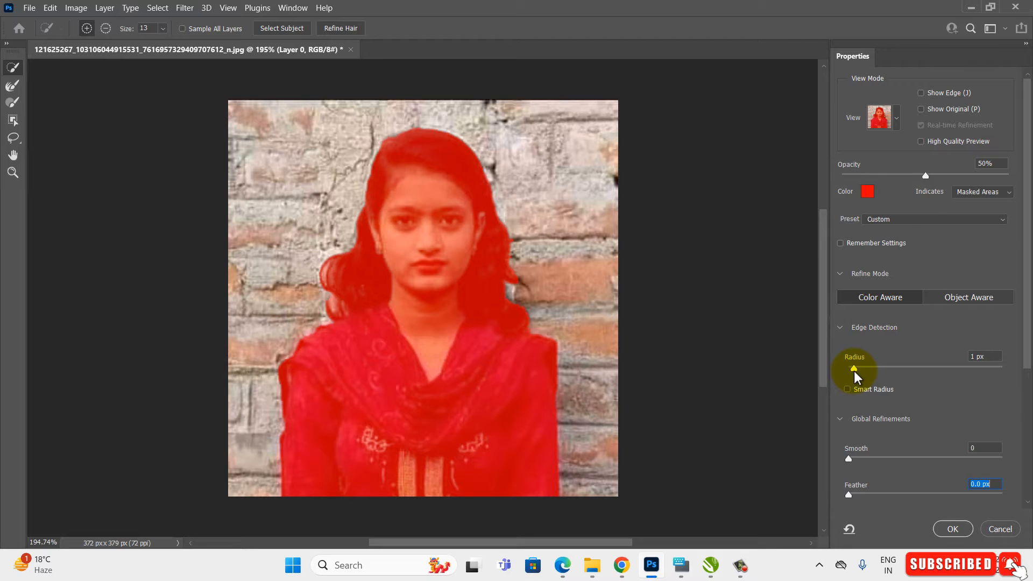
{"action": "left_click", "coordinate": [860, 371]}
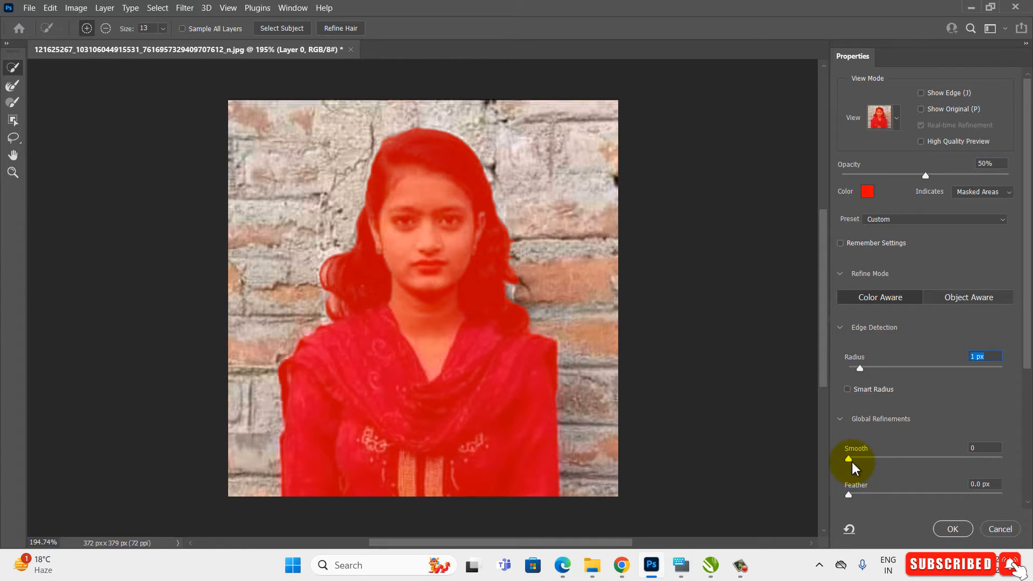
{"action": "left_click_drag", "start_coordinate": [861, 460], "coordinate": [863, 496]}
{"action": "scroll", "coordinate": [862, 393], "scroll_direction": "down", "scroll_amount": 2}
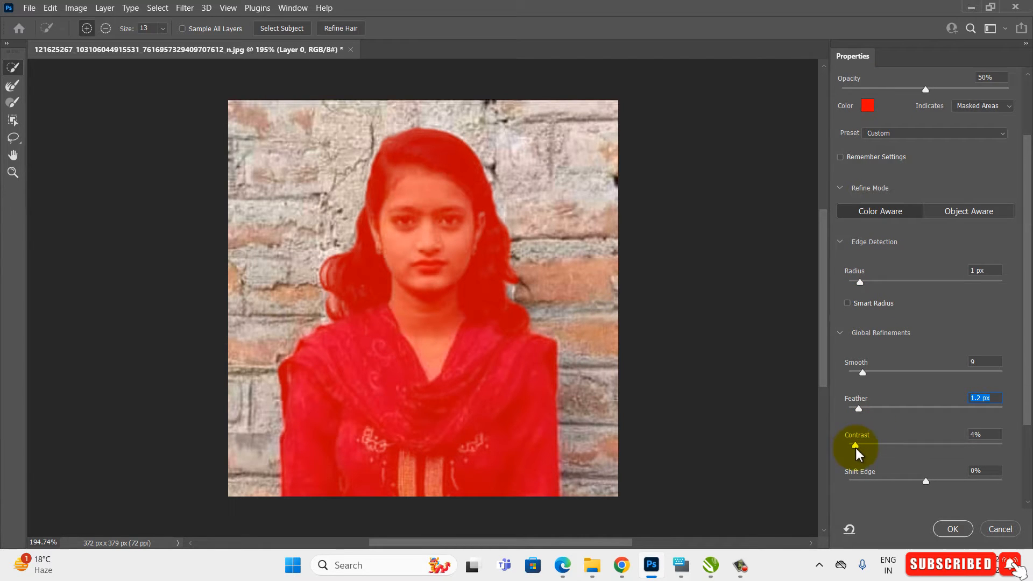
{"action": "left_click", "coordinate": [856, 450]}
{"action": "left_click", "coordinate": [952, 529]}
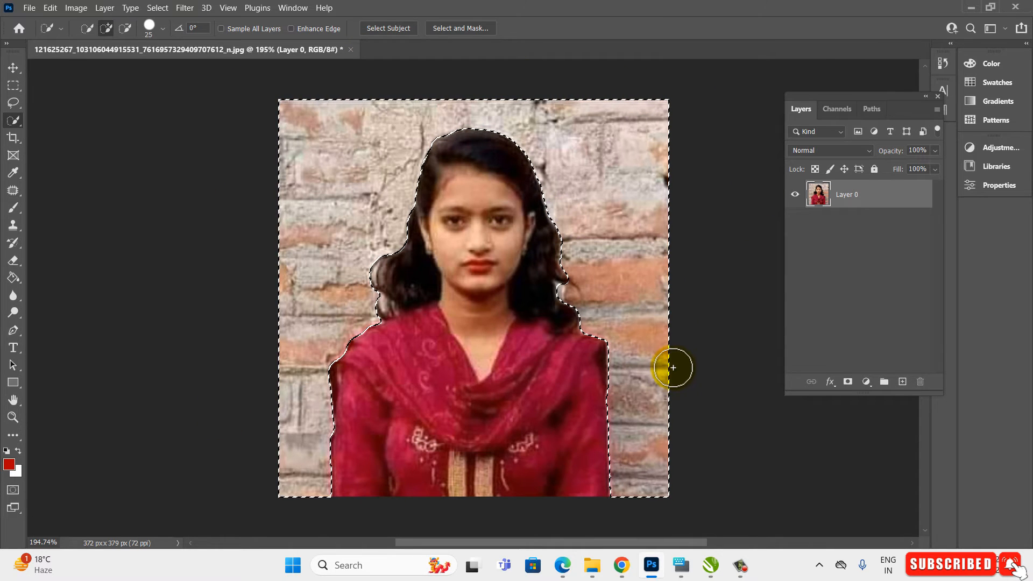
Step: Delete the selected brick background from the portrait layer and clear the selection
{"action": "key", "text": "Delete"}
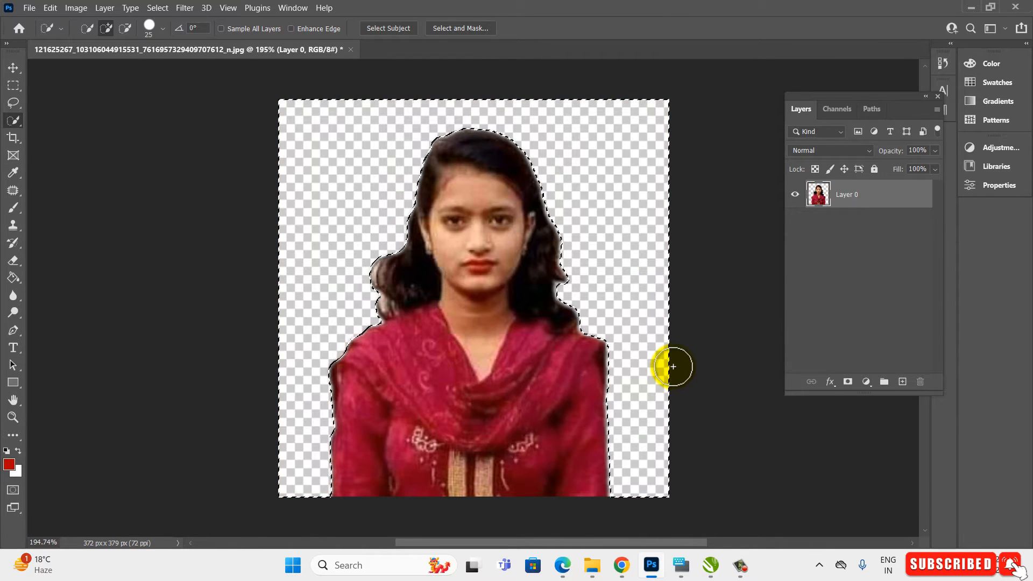
{"action": "key", "text": "ctrl+d"}
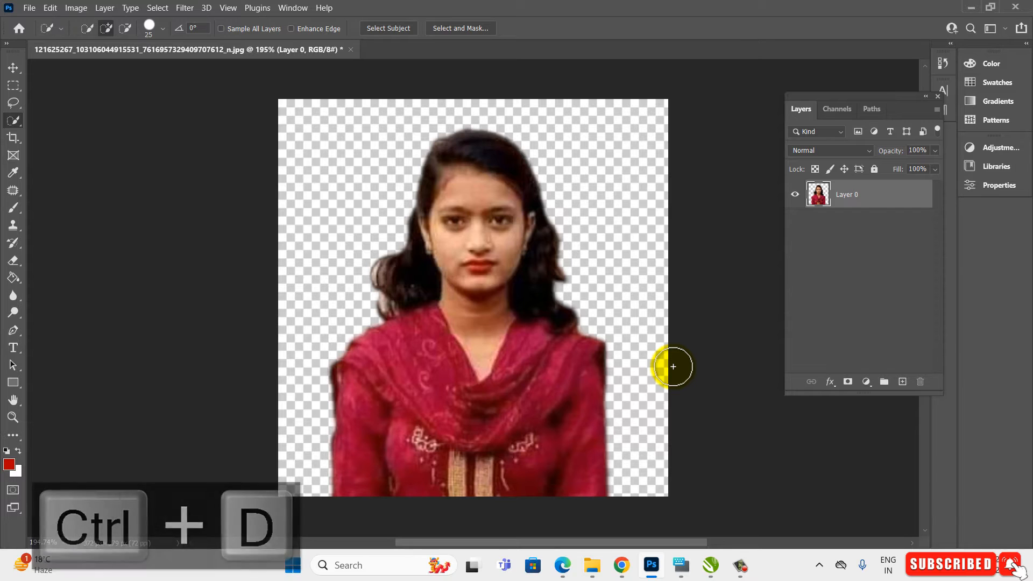
{"action": "key", "text": "ctrl+z"}
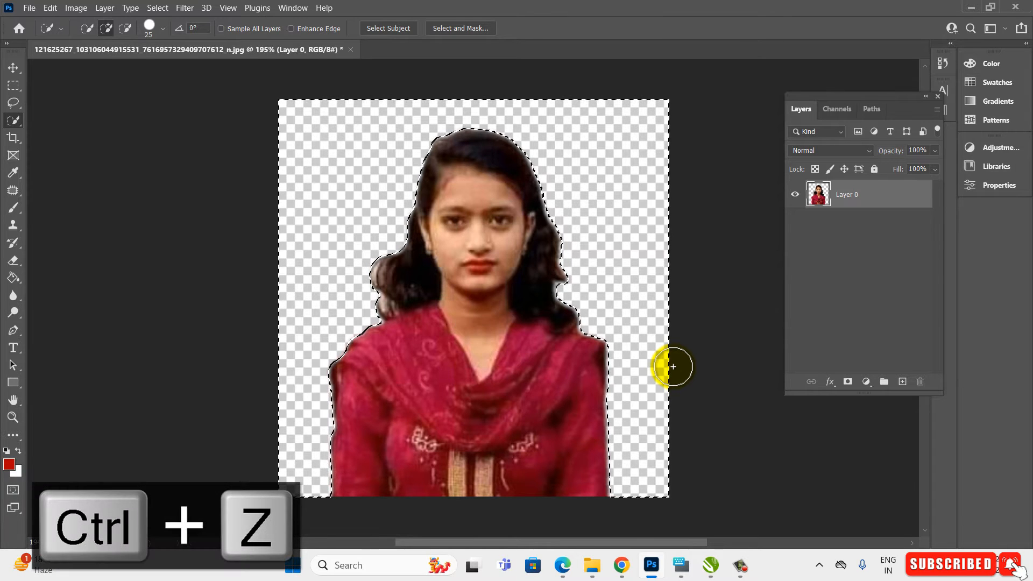
{"action": "key", "text": "ctrl+d"}
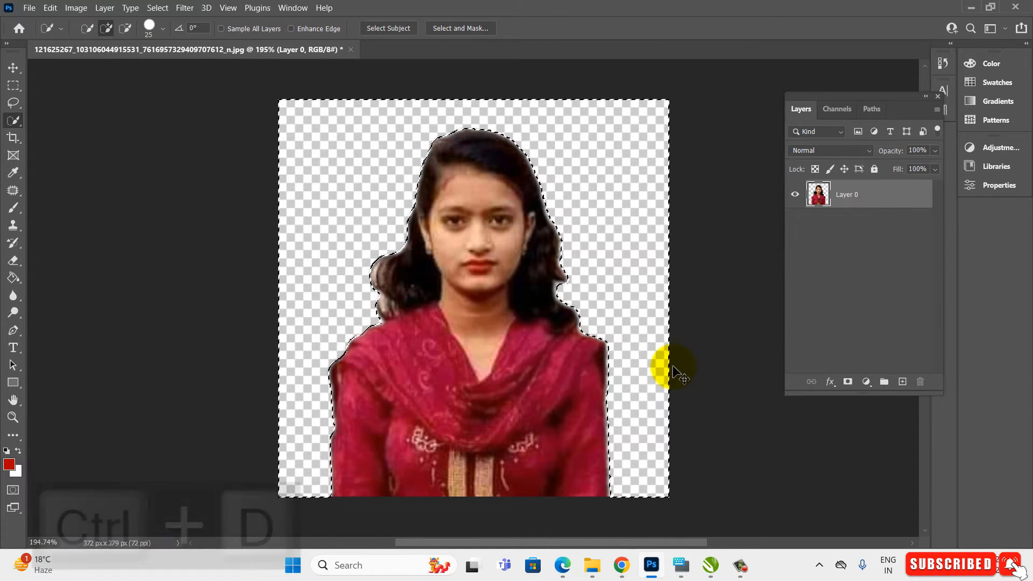
{"action": "left_click", "coordinate": [12, 68]}
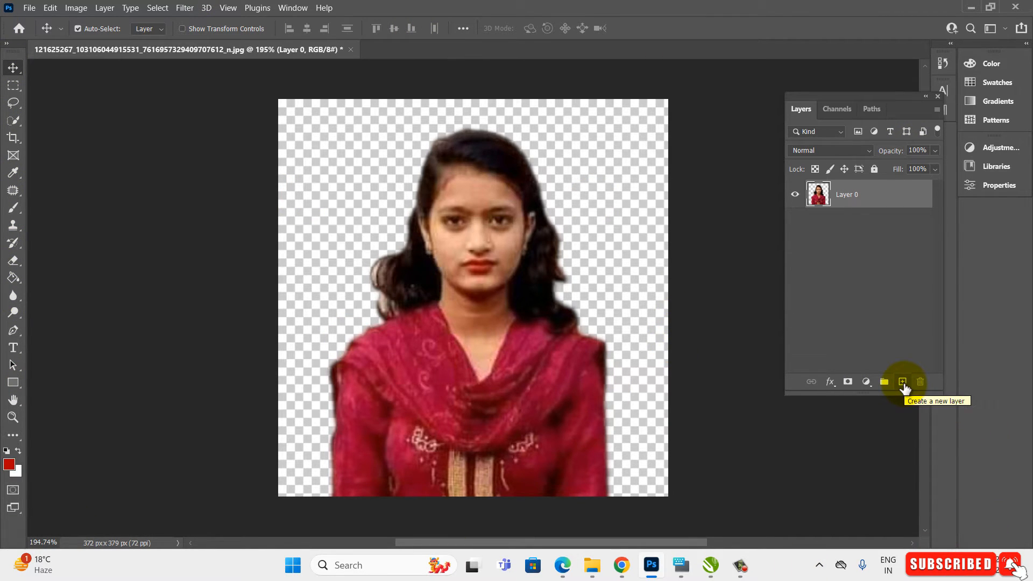
Step: Add a new empty layer above the portrait and set the foreground color to white
{"action": "left_click", "coordinate": [902, 382]}
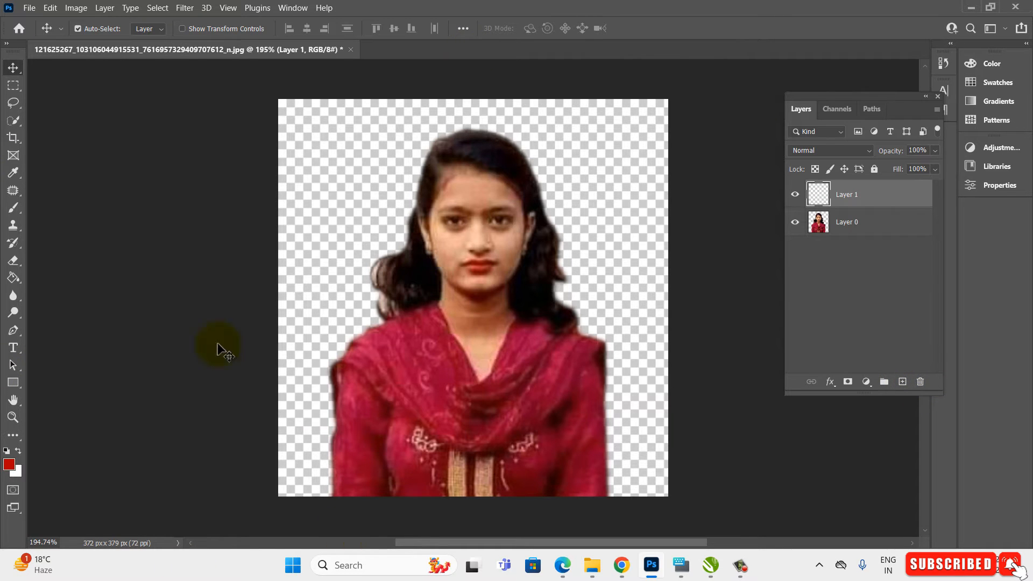
{"action": "left_click", "coordinate": [8, 465]}
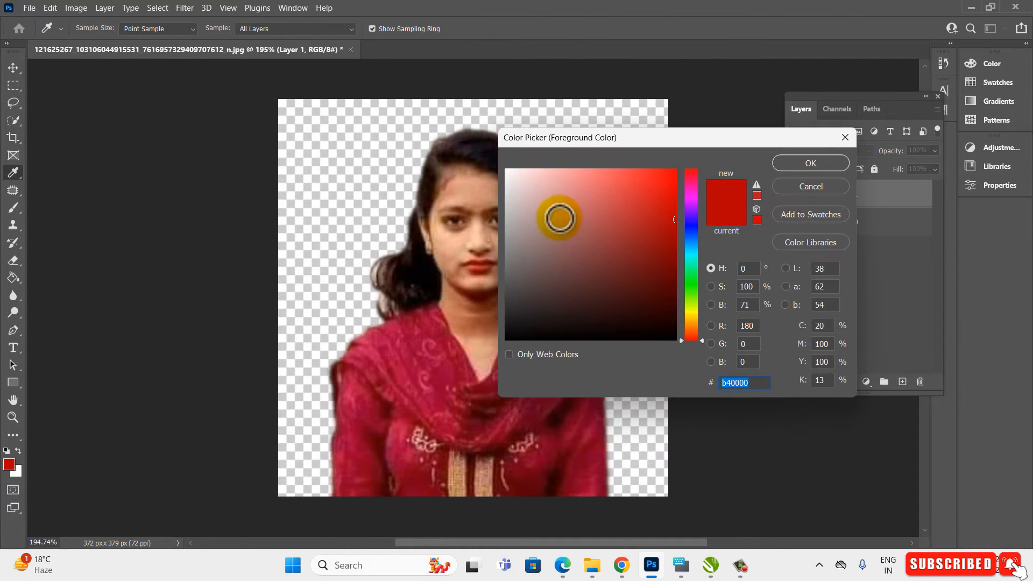
{"action": "left_click_drag", "start_coordinate": [561, 215], "coordinate": [494, 156]}
{"action": "left_click", "coordinate": [794, 163]}
{"action": "left_click", "coordinate": [12, 68]}
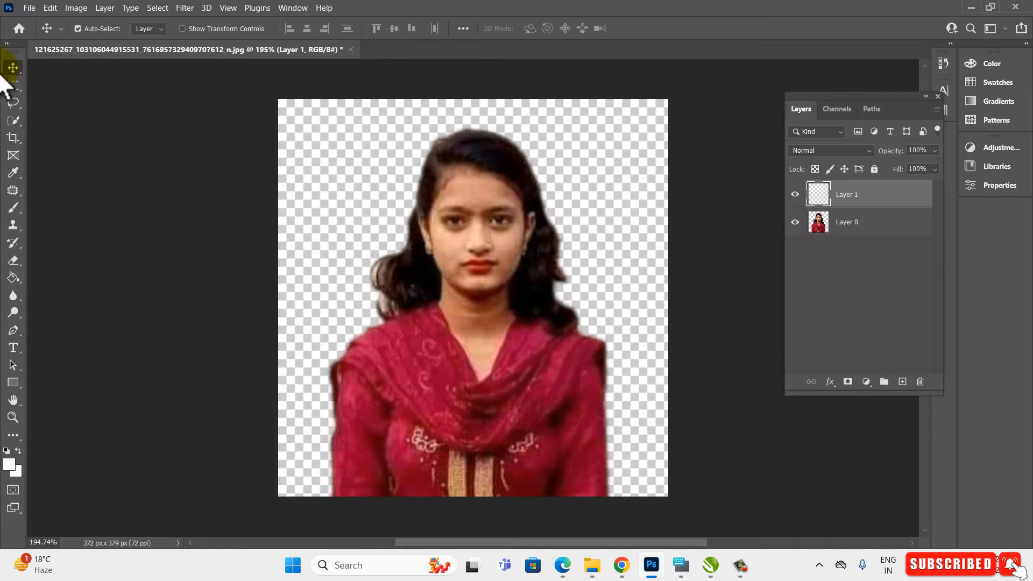
Step: Fill the new layer with white using the Paint Bucket Tool and move it beneath the portrait layer
{"action": "left_click", "coordinate": [13, 277]}
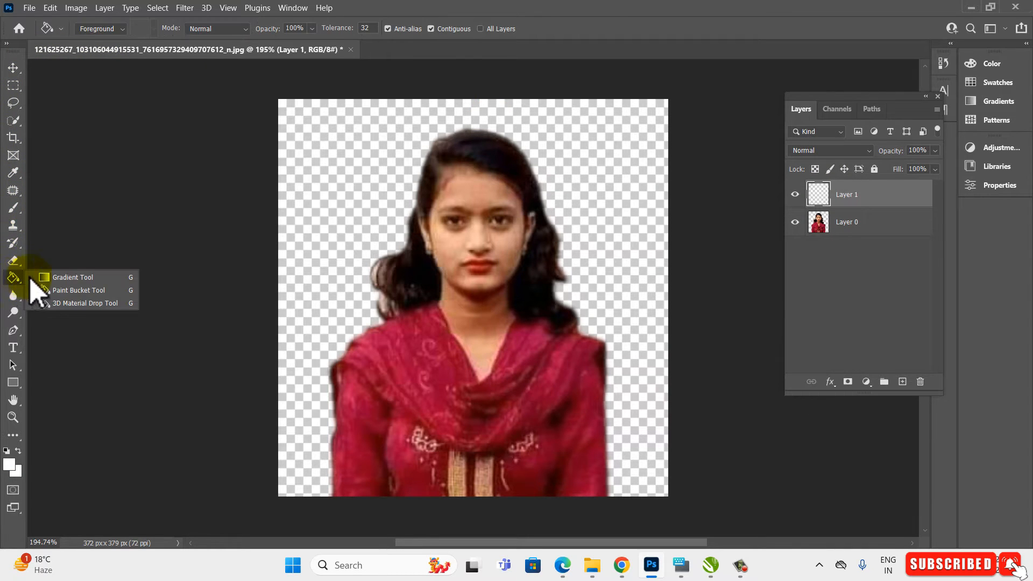
{"action": "left_click", "coordinate": [109, 290]}
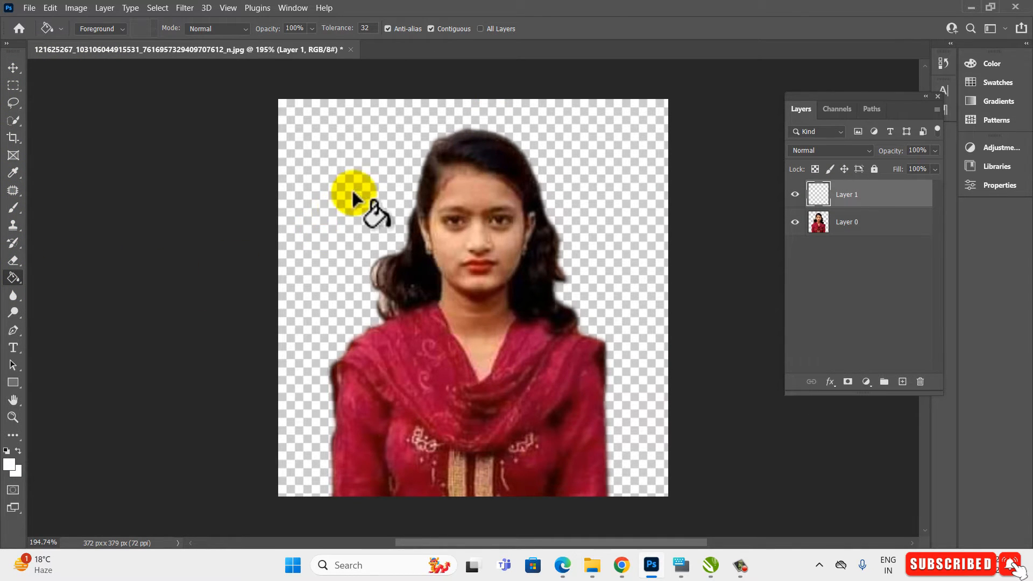
{"action": "left_click", "coordinate": [353, 185]}
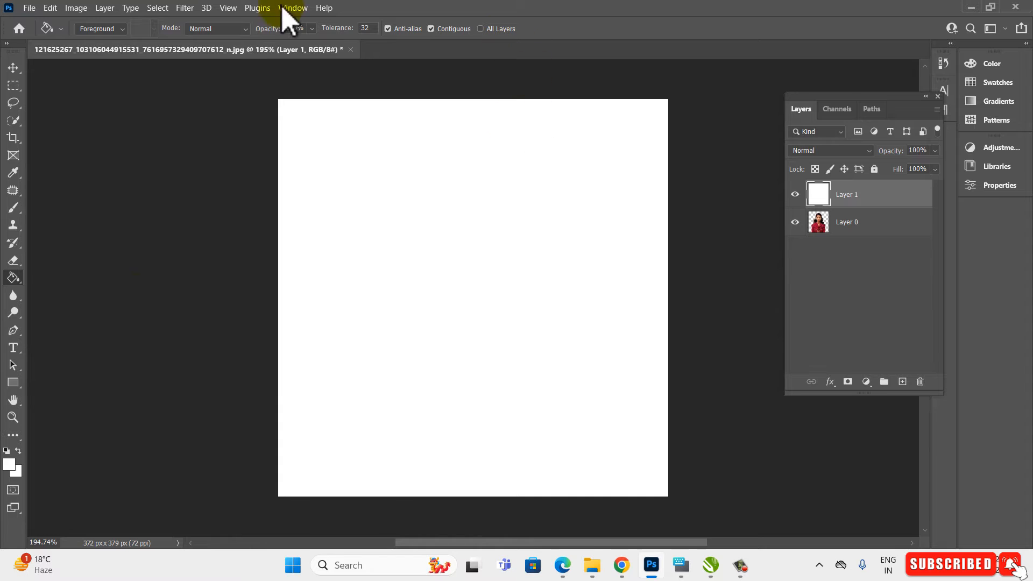
{"action": "left_click", "coordinate": [13, 67]}
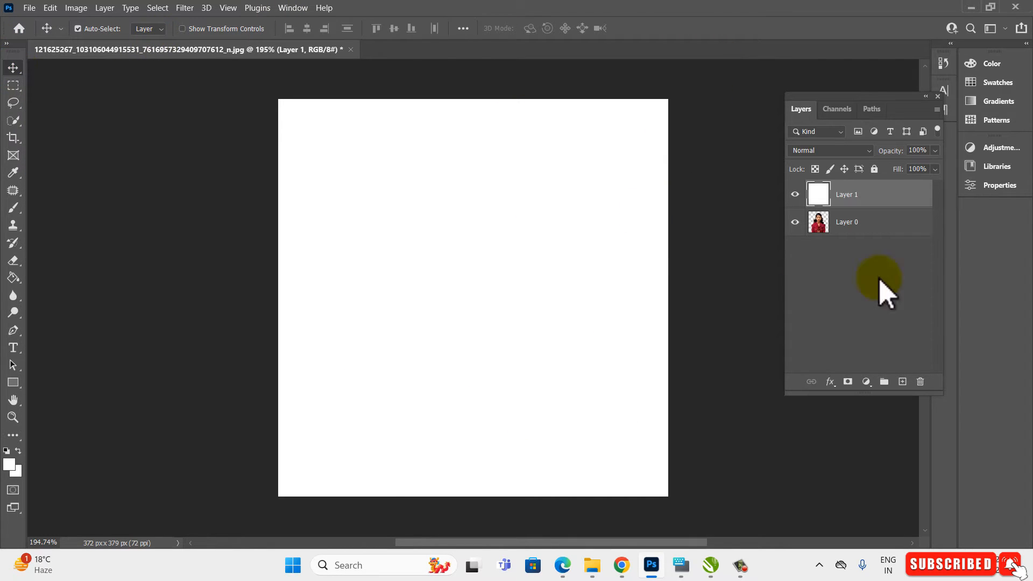
{"action": "left_click_drag", "start_coordinate": [882, 196], "coordinate": [875, 239]}
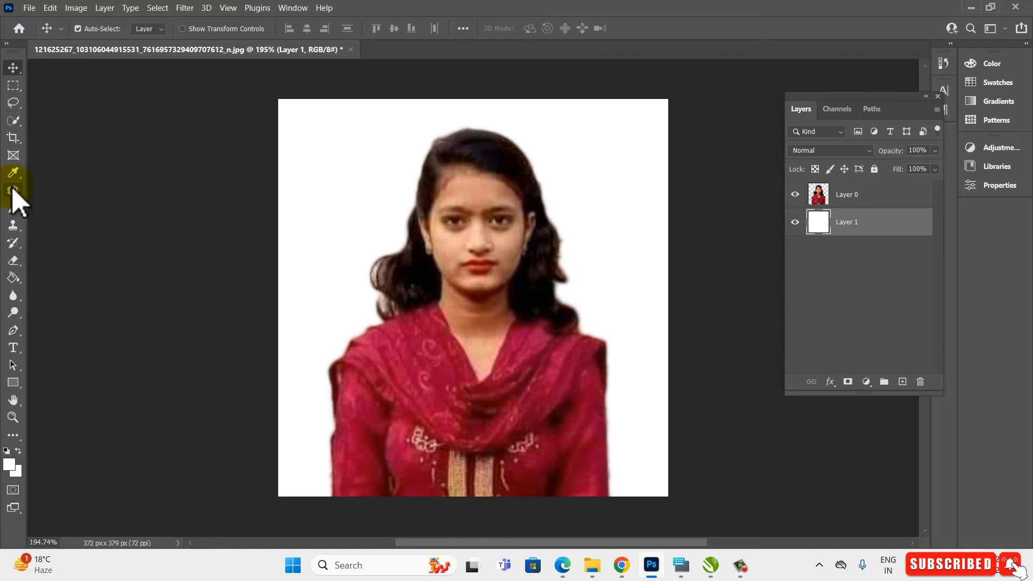
Step: Crop the image more tightly around the woman to about 320 x 361 px, trimming both sides and the space above her head
{"action": "left_click", "coordinate": [13, 137]}
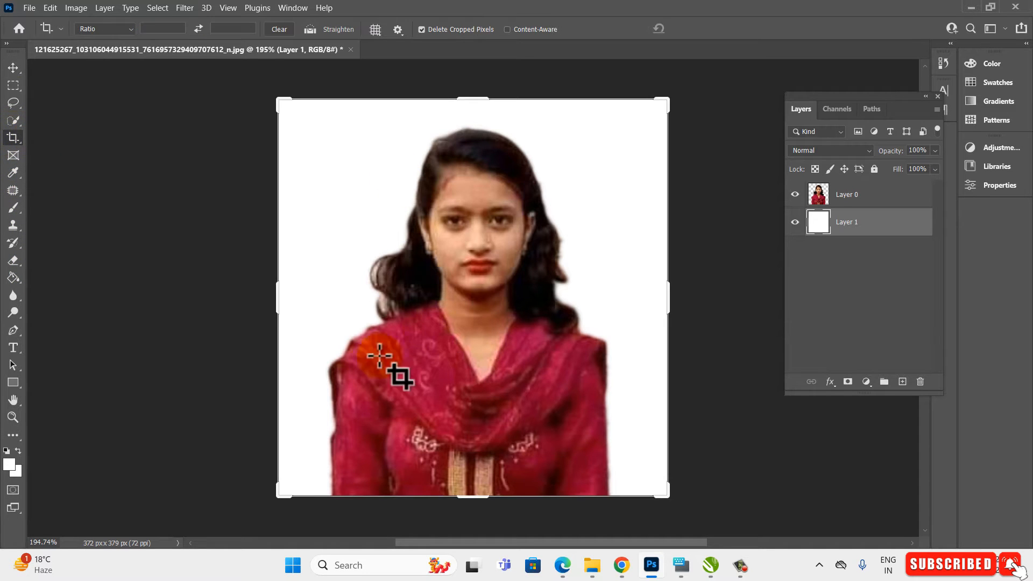
{"action": "left_click_drag", "start_coordinate": [277, 291], "coordinate": [295, 300]}
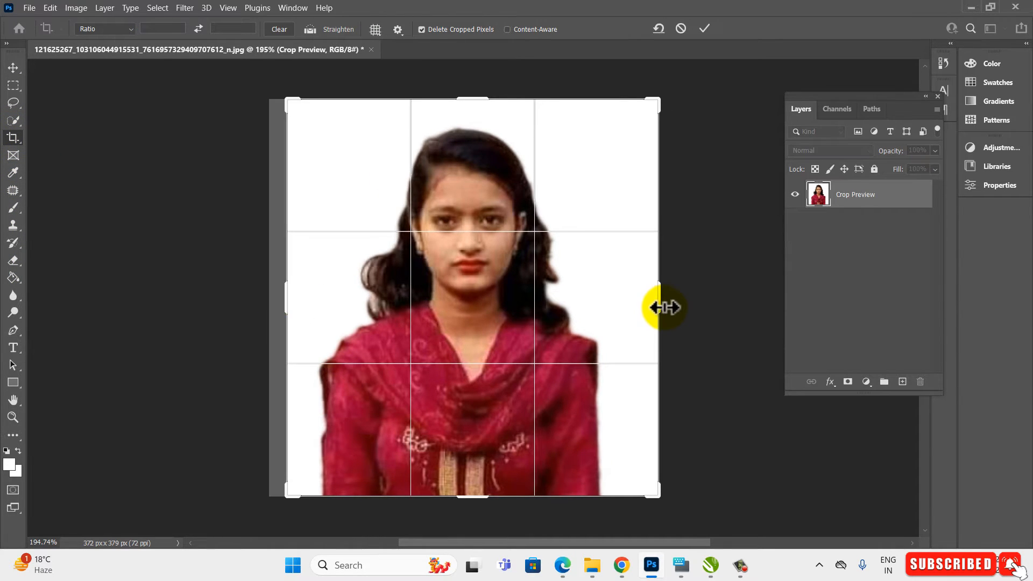
{"action": "left_click_drag", "start_coordinate": [663, 307], "coordinate": [648, 307]}
{"action": "left_click_drag", "start_coordinate": [468, 98], "coordinate": [467, 109]}
{"action": "left_click_drag", "start_coordinate": [293, 291], "coordinate": [305, 292]}
{"action": "left_click_drag", "start_coordinate": [649, 291], "coordinate": [640, 294]}
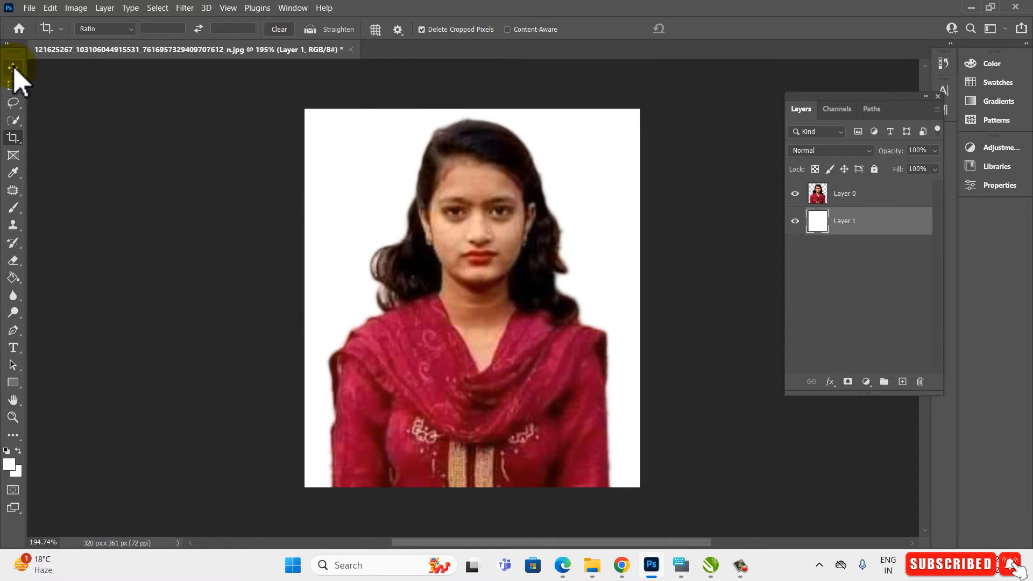
{"action": "left_click", "coordinate": [13, 67]}
Step: Merge the portrait layer and the white background layer into a single layer
{"action": "left_click", "coordinate": [877, 196]}
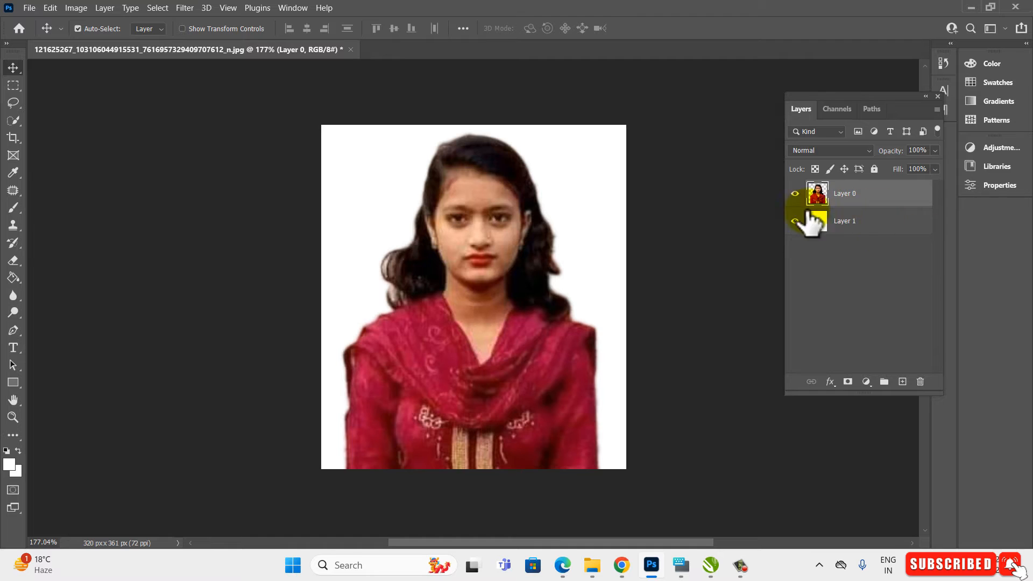
{"action": "left_click", "coordinate": [893, 234], "text": "shift"}
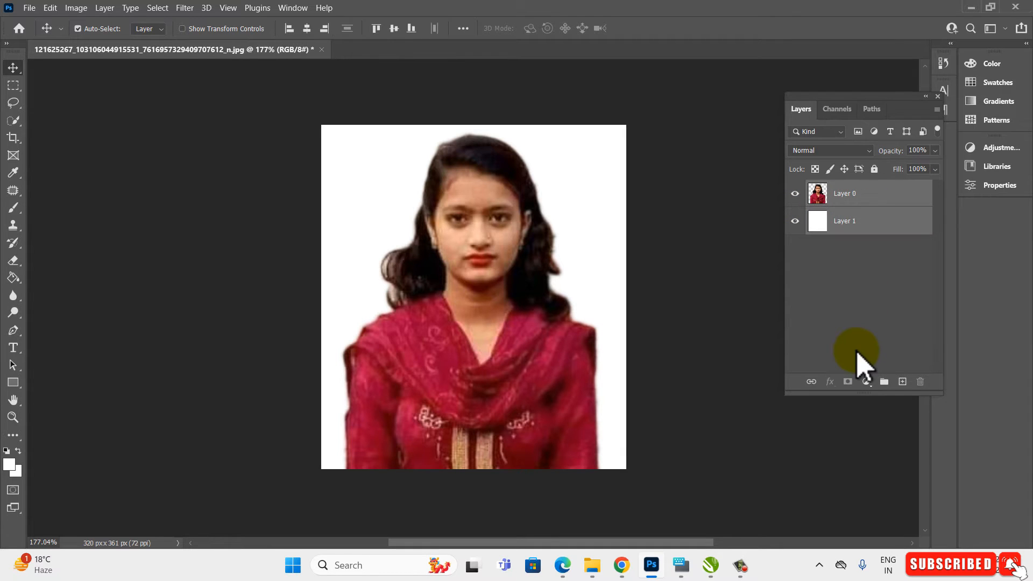
{"action": "right_click", "coordinate": [889, 200]}
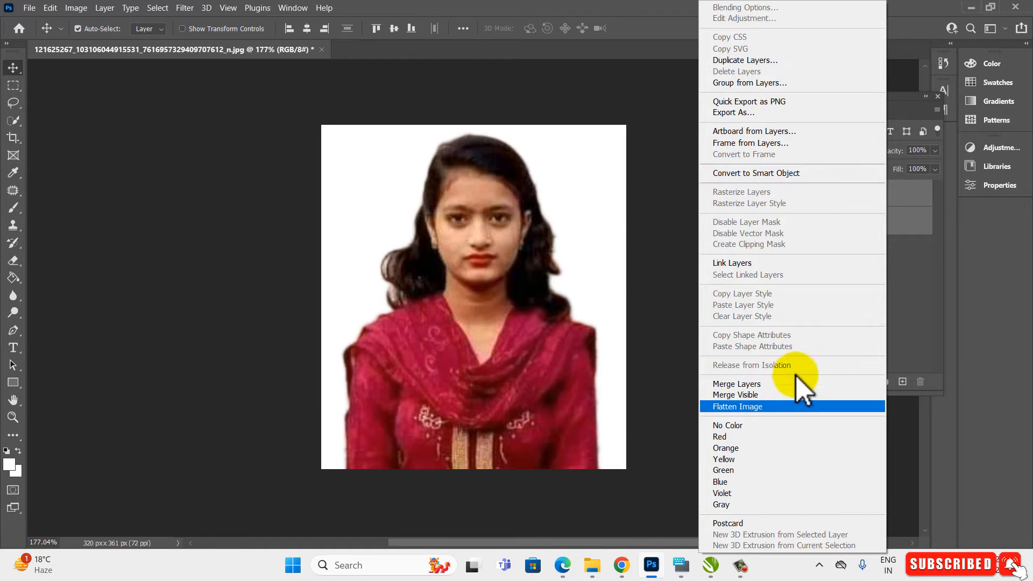
{"action": "left_click", "coordinate": [753, 386]}
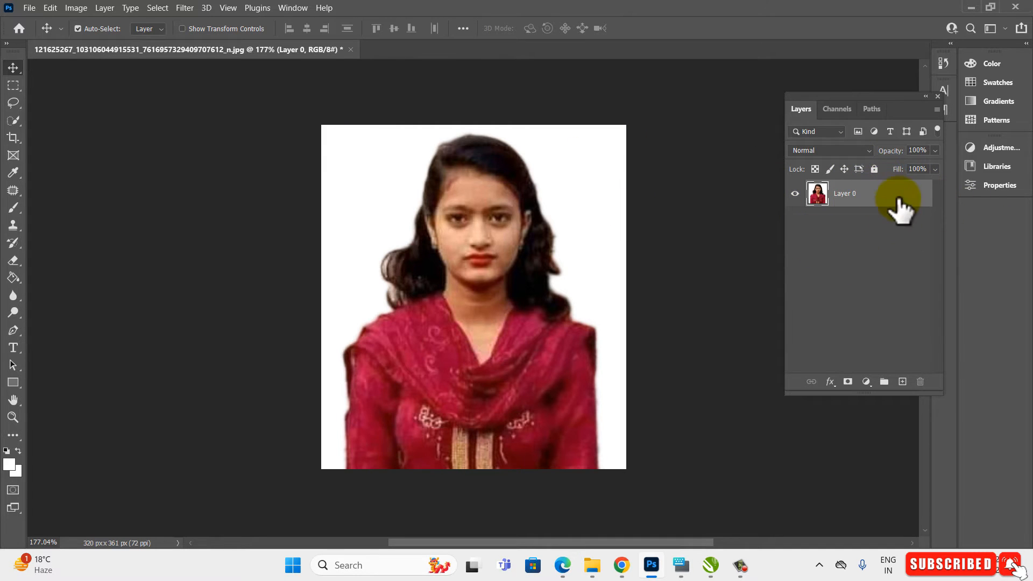
Step: Scale the merged photo about its center to about 95.6% width and 95.3% height, leaving a thin transparent margin
{"action": "key", "text": "ctrl+t"}
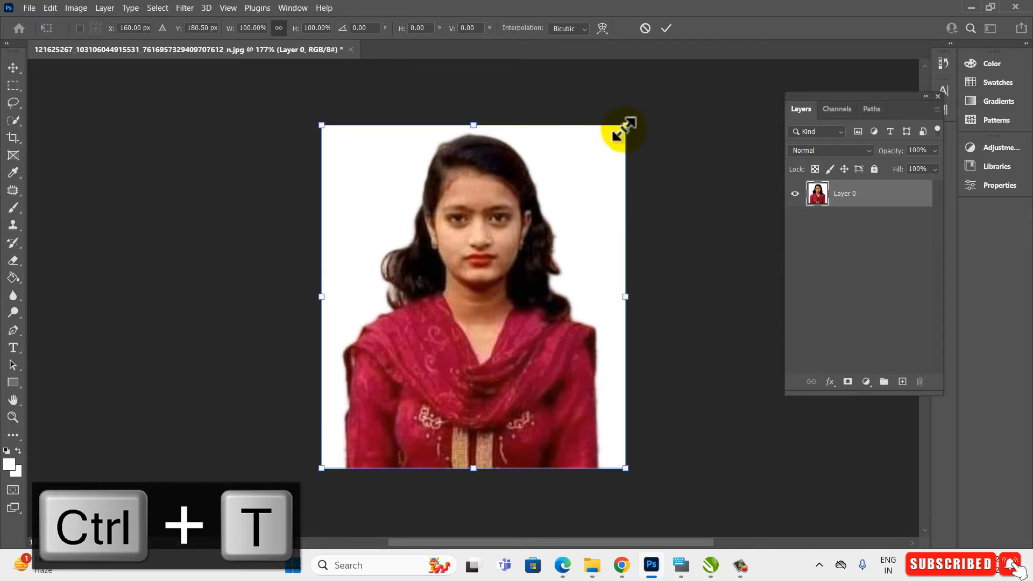
{"action": "left_click_drag", "start_coordinate": [624, 128], "coordinate": [622, 133]}
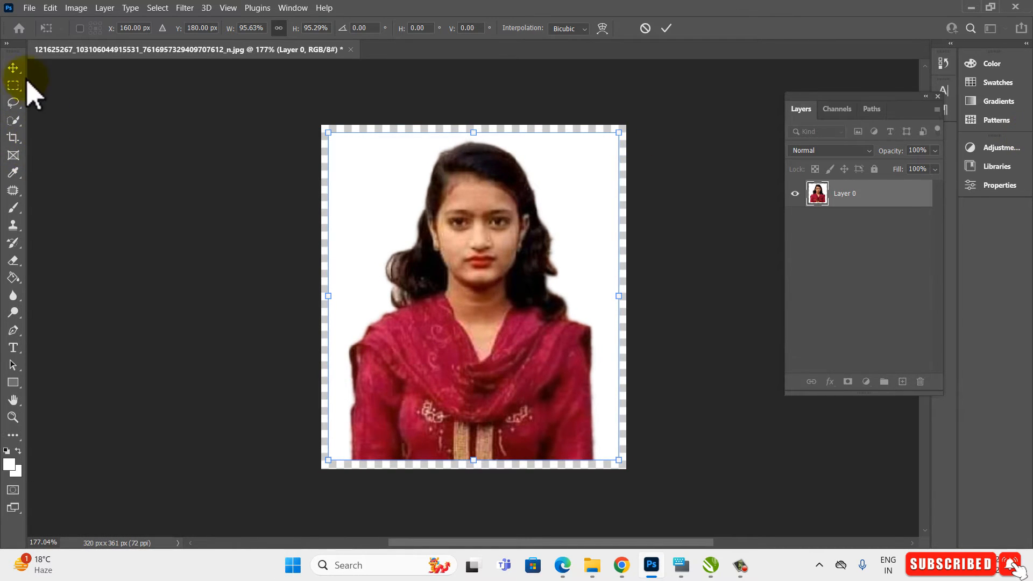
{"action": "left_click", "coordinate": [12, 68]}
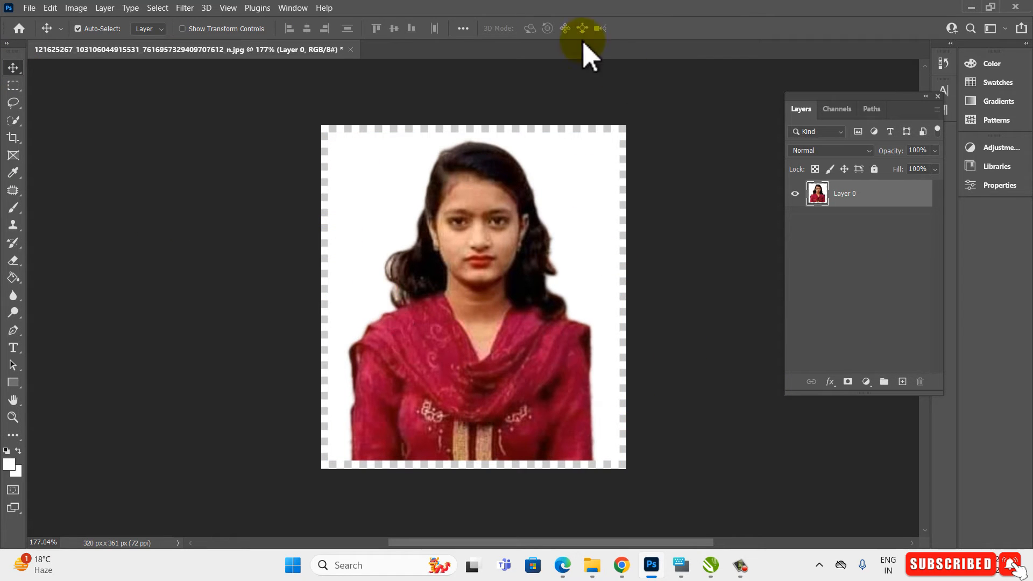
Step: Add a Stroke layer style to the photo layer, trying the Outside and Center positions before settling on Inside
{"action": "right_click", "coordinate": [884, 203]}
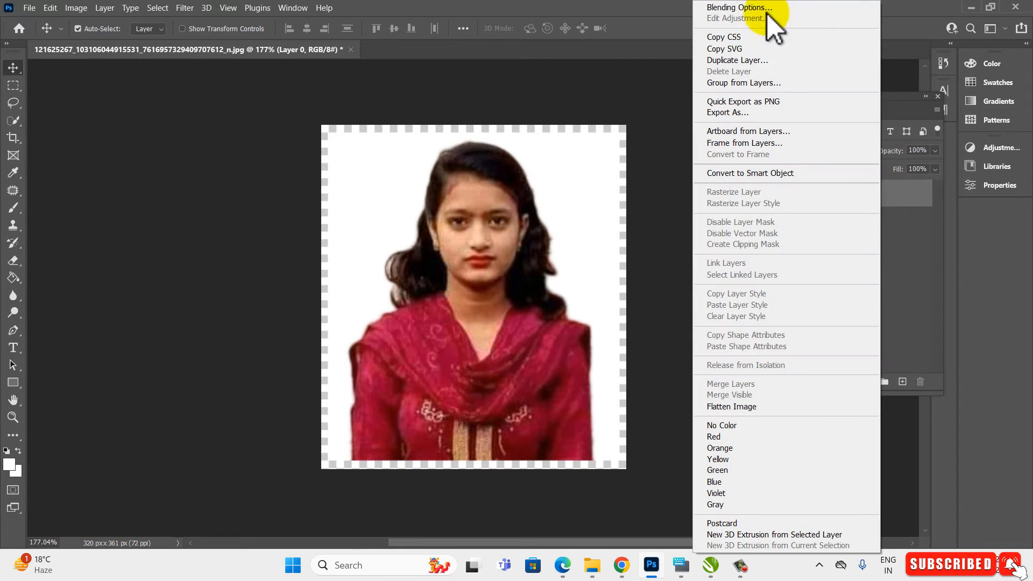
{"action": "left_click", "coordinate": [782, 9]}
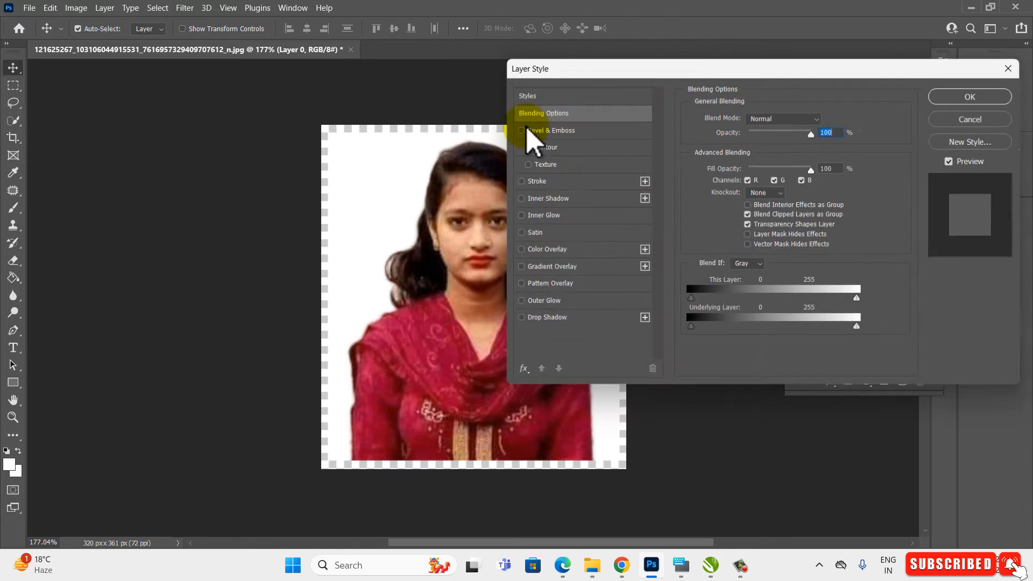
{"action": "left_click_drag", "start_coordinate": [608, 69], "coordinate": [679, 28]}
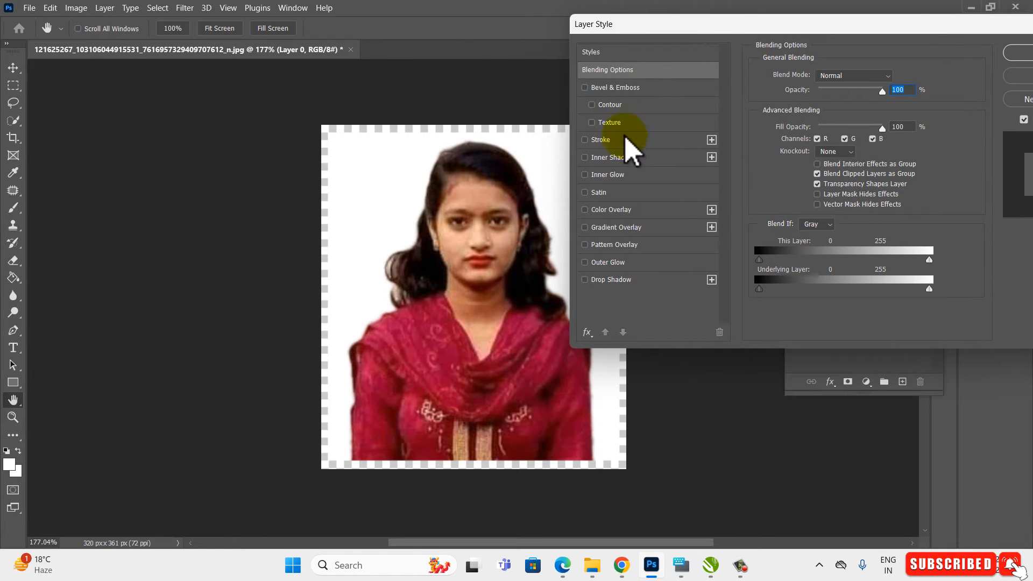
{"action": "left_click", "coordinate": [611, 140]}
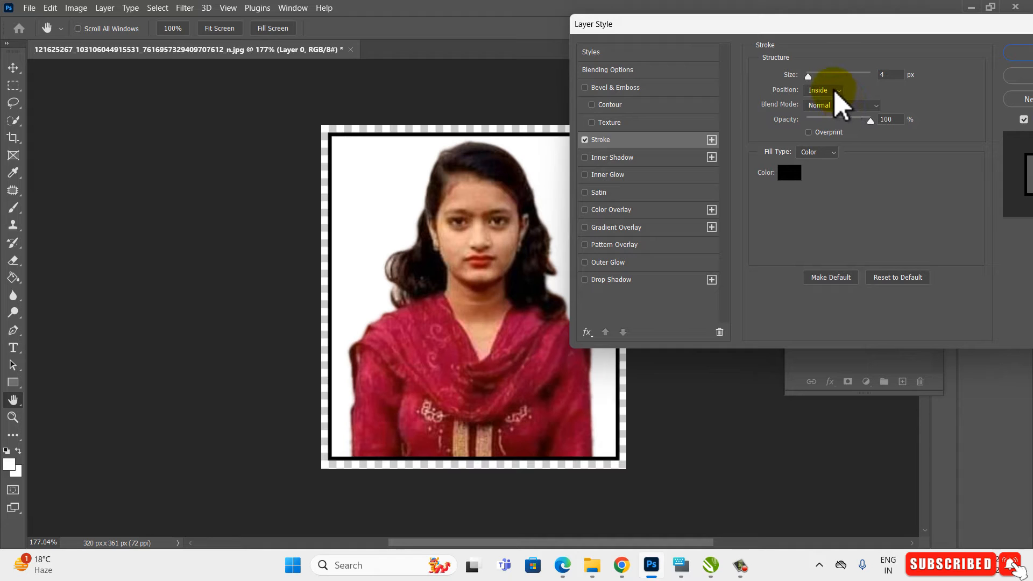
{"action": "left_click", "coordinate": [833, 103]}
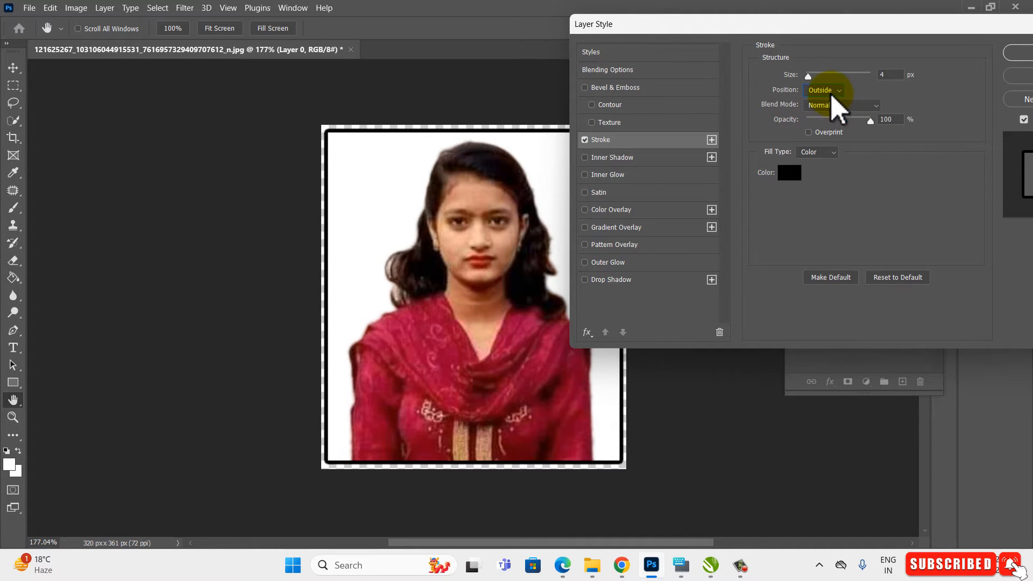
{"action": "left_click", "coordinate": [834, 91]}
{"action": "left_click", "coordinate": [832, 123]}
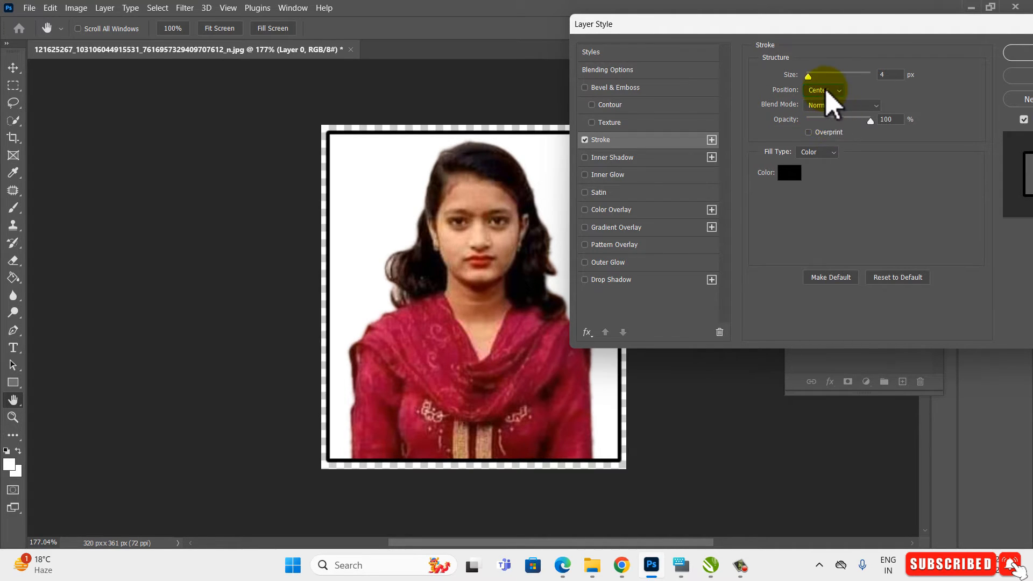
{"action": "left_click", "coordinate": [829, 92]}
{"action": "left_click", "coordinate": [823, 112]}
Step: Try a stroke size of 2 px, then settle on 3 px
{"action": "left_click", "coordinate": [893, 74]}
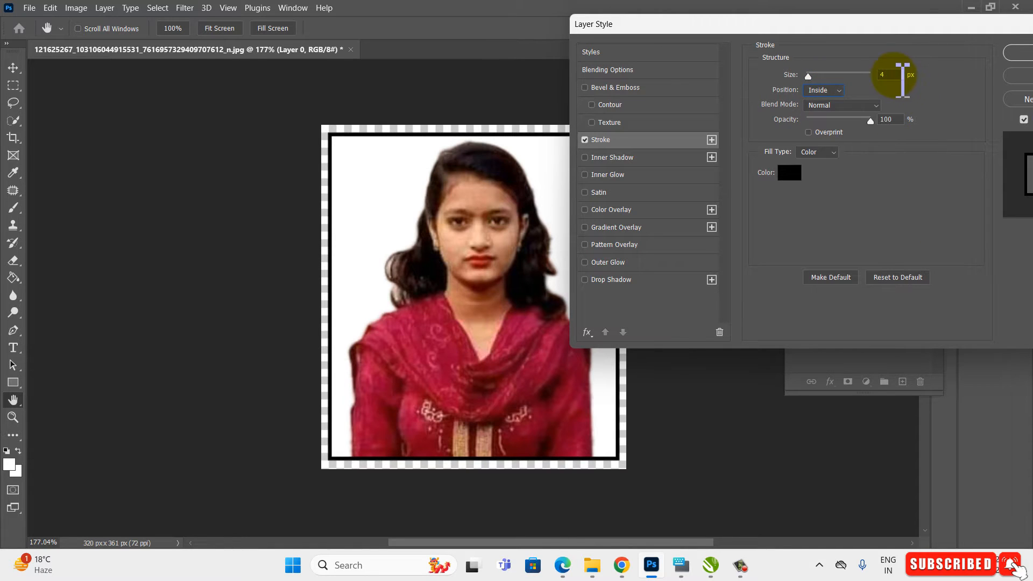
{"action": "type", "text": "2"}
{"action": "key", "text": "Tab"}
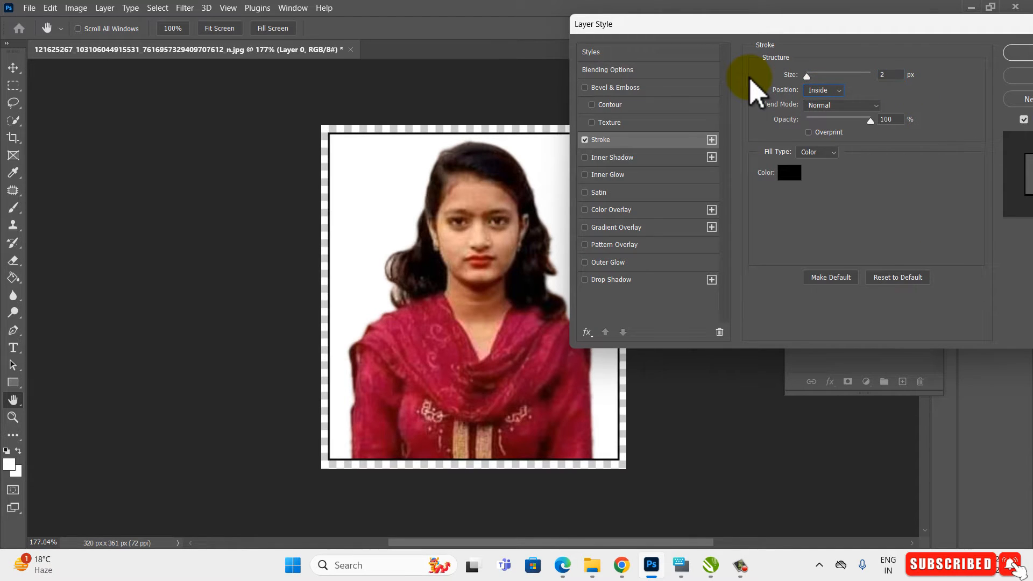
{"action": "left_click", "coordinate": [907, 79]}
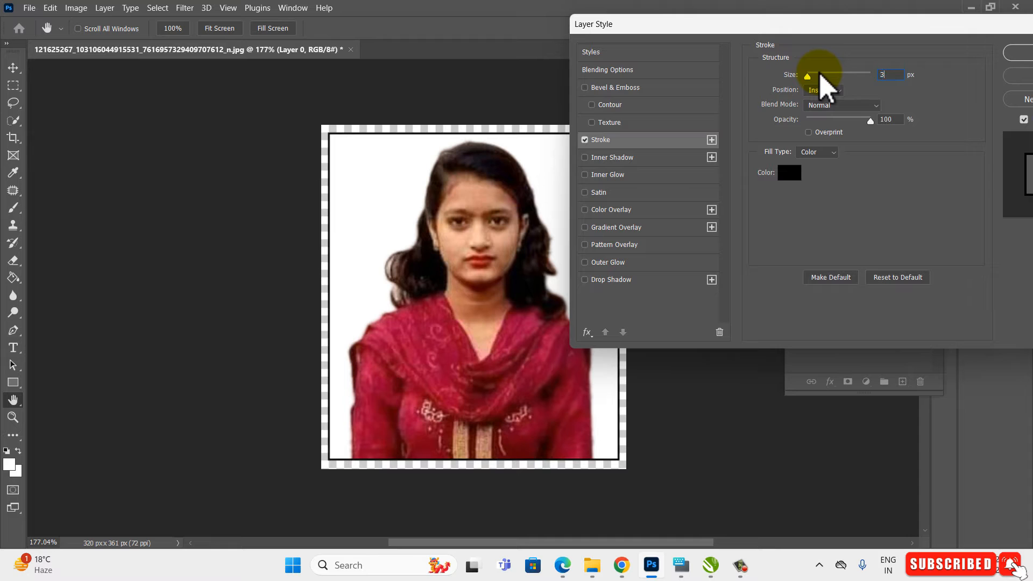
Step: Change the stroke color to dark red 5e0000 and apply the layer style to the photo
{"action": "left_click", "coordinate": [790, 173]}
{"action": "mouse_move", "coordinate": [619, 185]}
{"action": "left_mouse_down"}
{"action": "mouse_move", "coordinate": [597, 196]}
{"action": "mouse_move", "coordinate": [512, 175]}
{"action": "mouse_move", "coordinate": [622, 186]}
{"action": "mouse_move", "coordinate": [661, 178]}
{"action": "mouse_move", "coordinate": [650, 203]}
{"action": "mouse_move", "coordinate": [704, 147]}
{"action": "mouse_move", "coordinate": [626, 236]}
{"action": "mouse_move", "coordinate": [676, 216]}
{"action": "mouse_move", "coordinate": [676, 295]}
{"action": "left_mouse_up"}
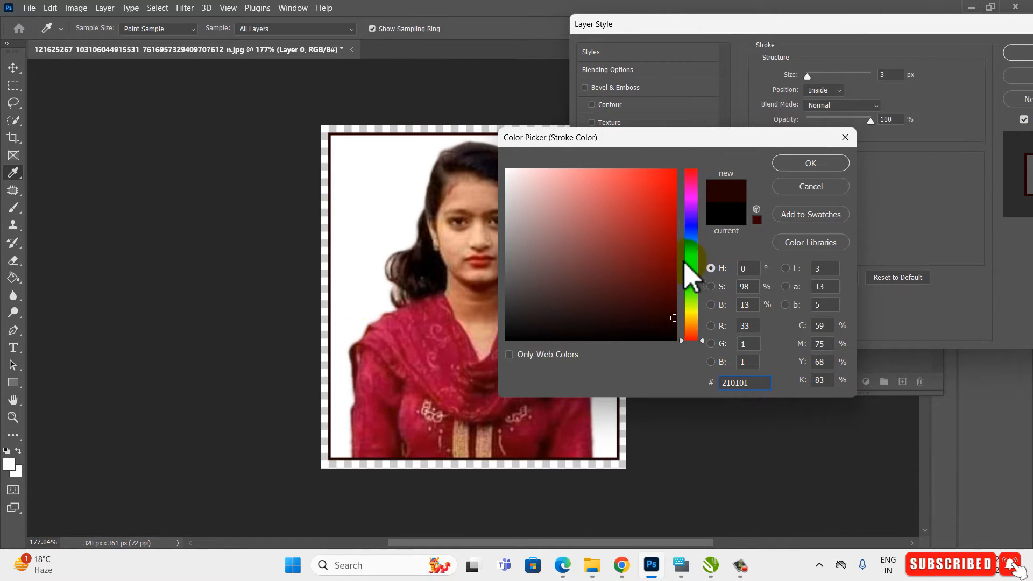
{"action": "left_click", "coordinate": [677, 277]}
{"action": "left_click_drag", "start_coordinate": [678, 278], "coordinate": [996, 277]}
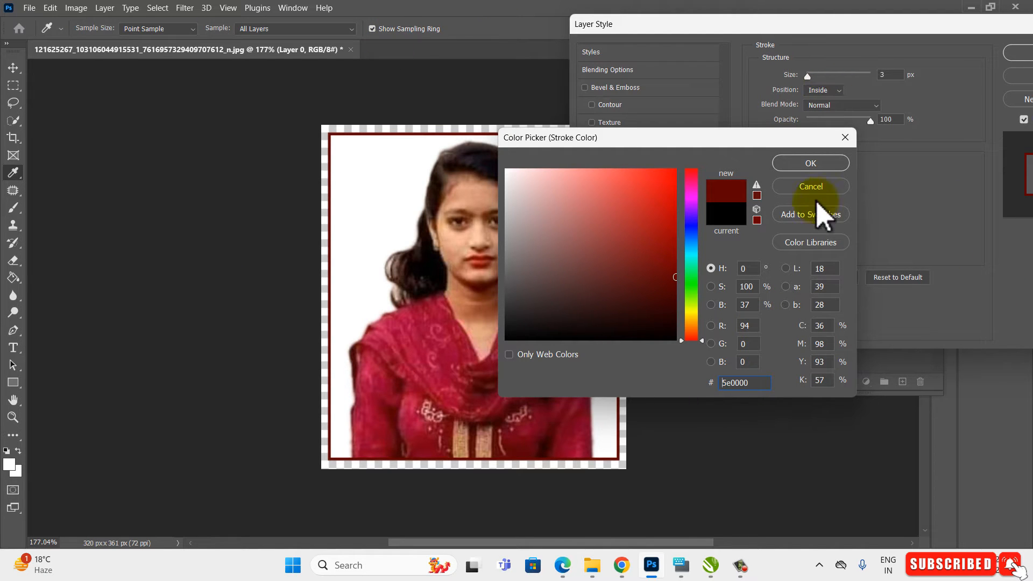
{"action": "left_click", "coordinate": [811, 163]}
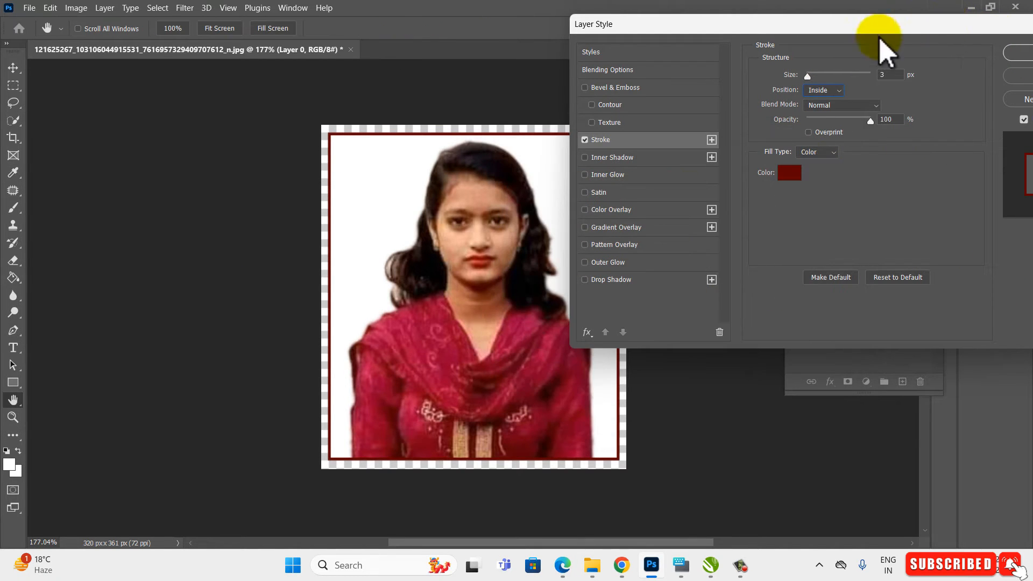
{"action": "left_click_drag", "start_coordinate": [883, 24], "coordinate": [697, 37]}
{"action": "left_click", "coordinate": [869, 67]}
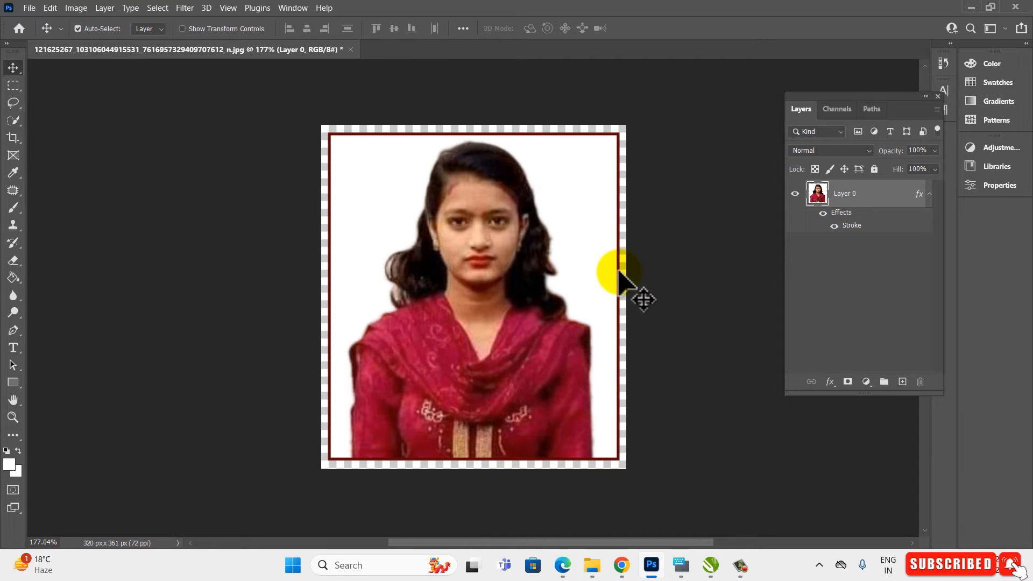
Step: Create a new blank document from the A4 print preset, 210 x 297 mm at 300 ppi with a white background
{"action": "left_click", "coordinate": [29, 8]}
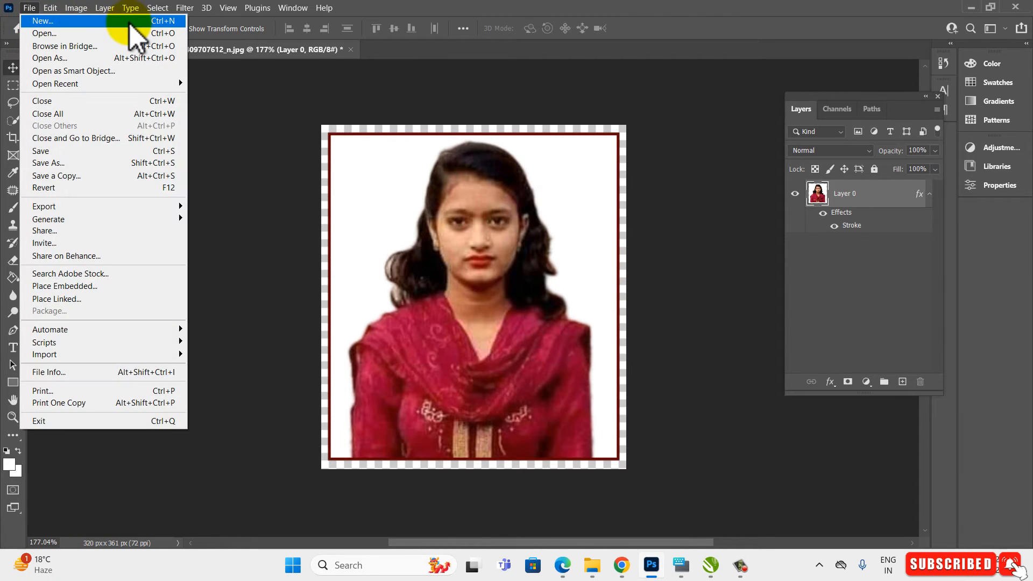
{"action": "left_click", "coordinate": [131, 24]}
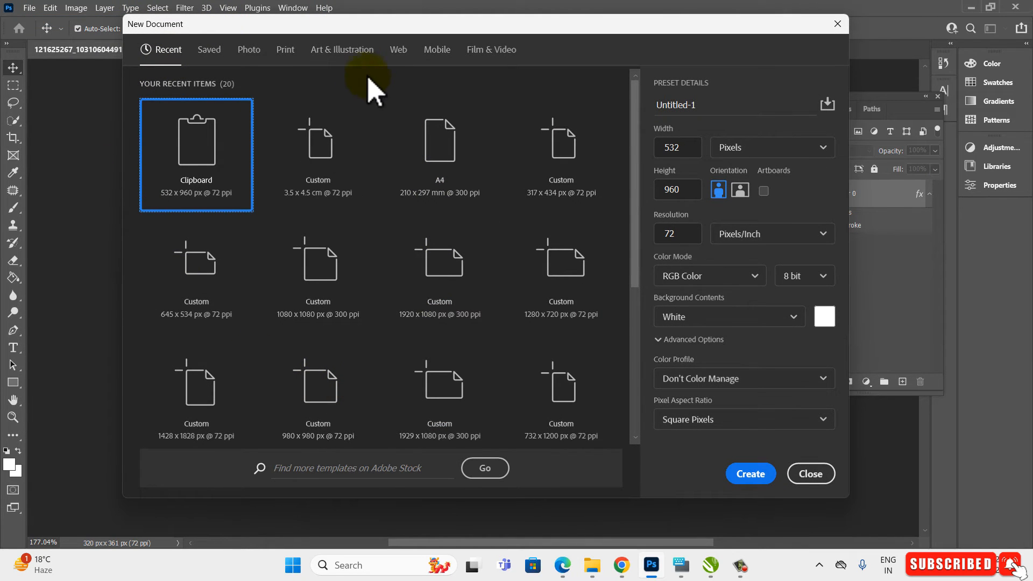
{"action": "left_click", "coordinate": [352, 50]}
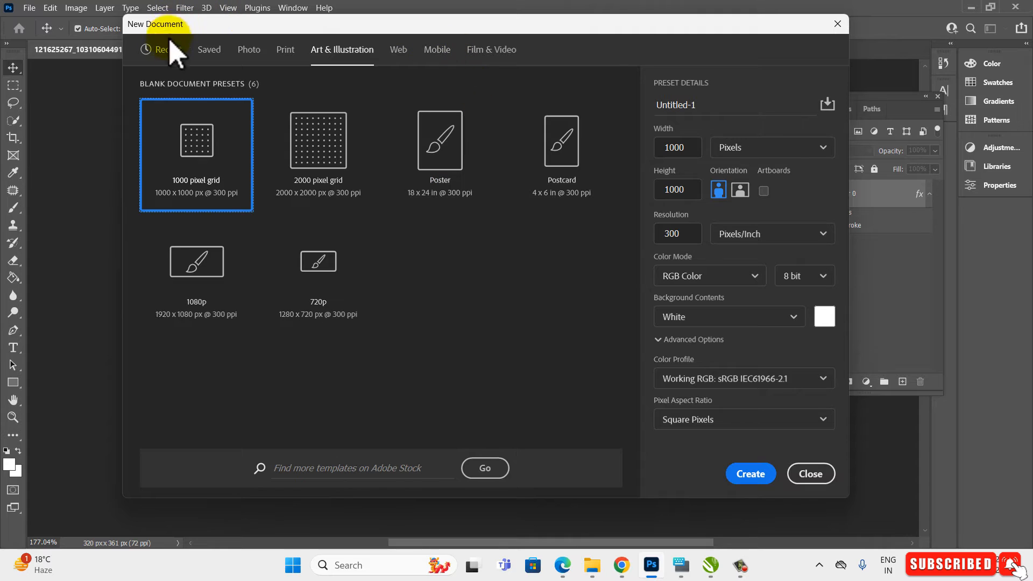
{"action": "left_click", "coordinate": [291, 52]}
{"action": "scroll", "coordinate": [528, 315], "scroll_direction": "down", "scroll_amount": 2}
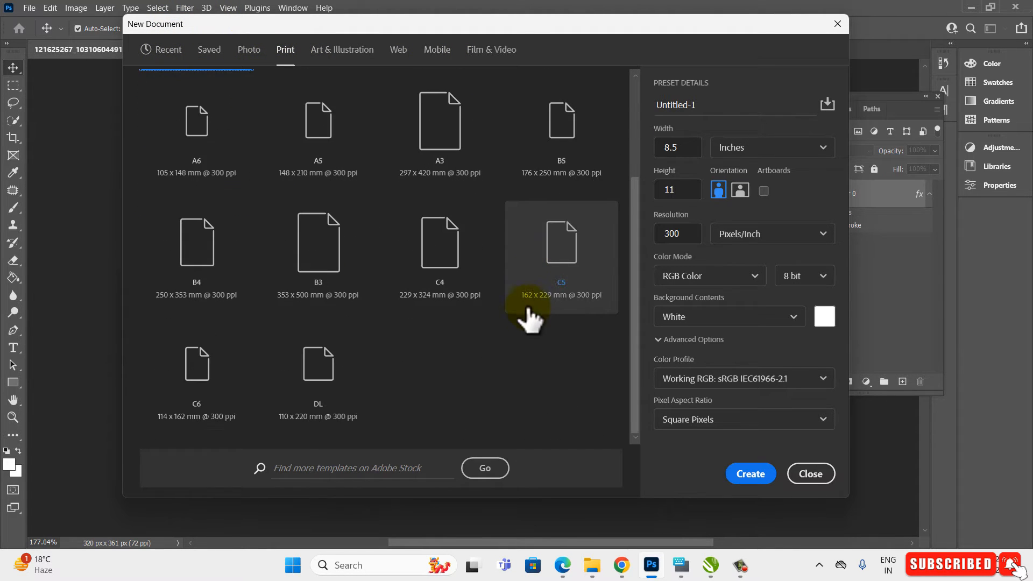
{"action": "scroll", "coordinate": [530, 320], "scroll_direction": "up", "scroll_amount": 2}
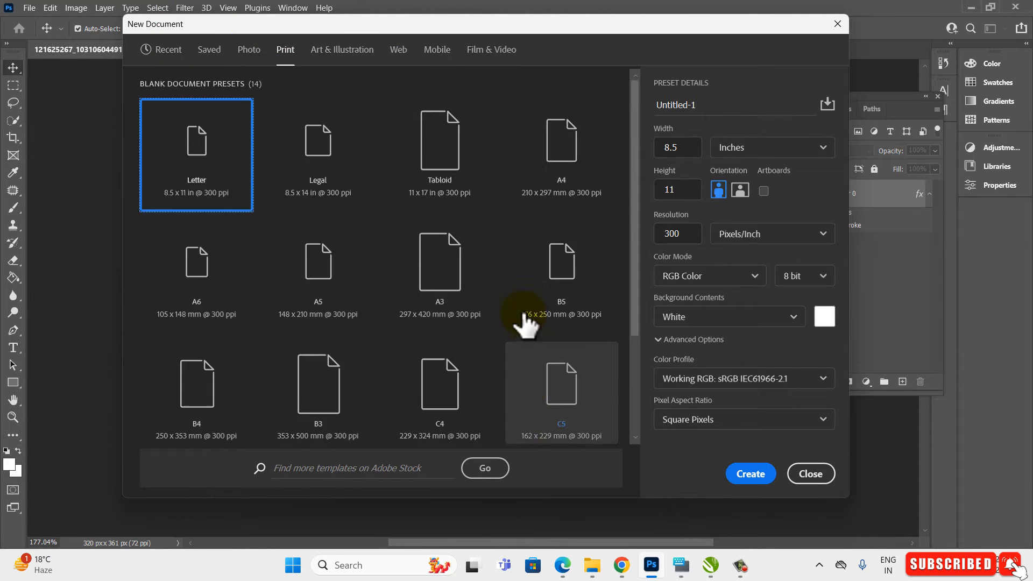
{"action": "left_click", "coordinate": [563, 159]}
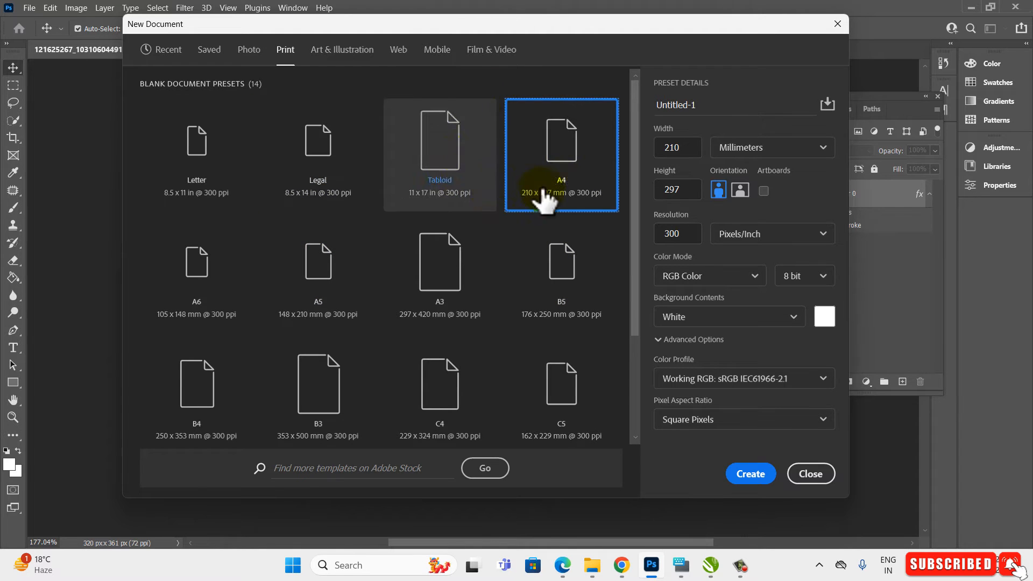
{"action": "left_click", "coordinate": [761, 476]}
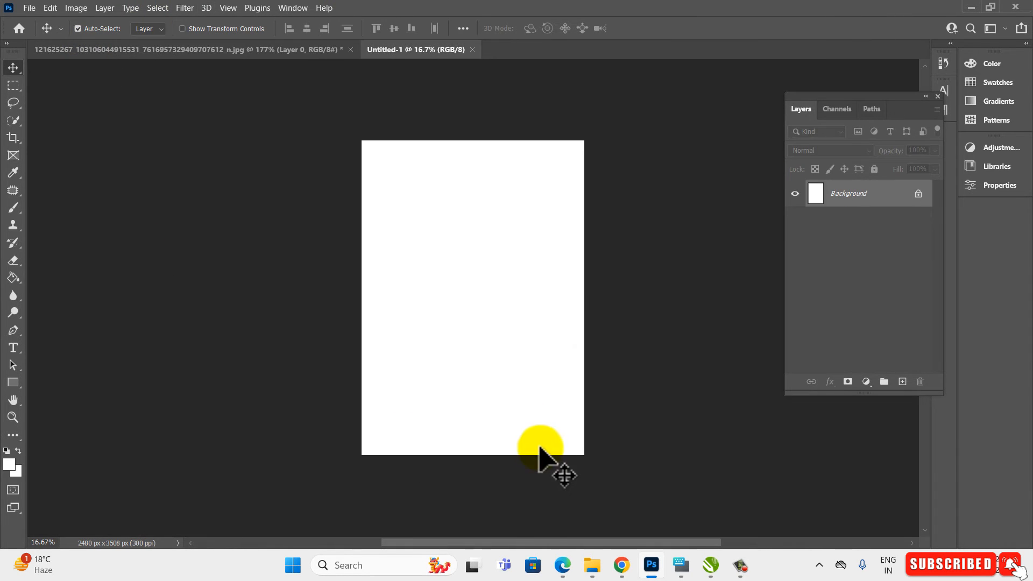
Step: Copy the bordered photo into the A4 document and place it about 88 px from the page's left edge and 84 px from its top
{"action": "left_click", "coordinate": [275, 49]}
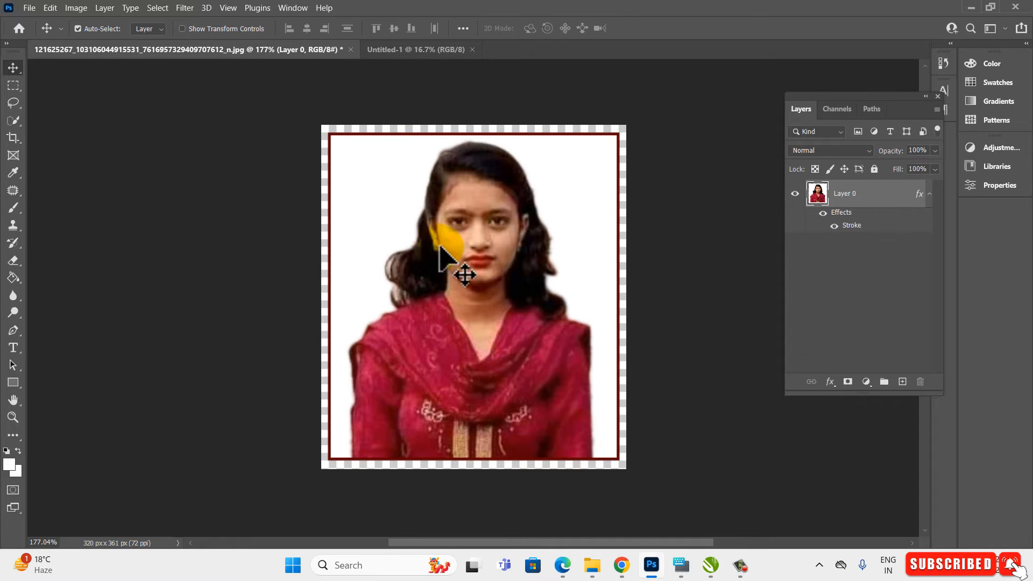
{"action": "left_click_drag", "start_coordinate": [440, 246], "coordinate": [508, 175]}
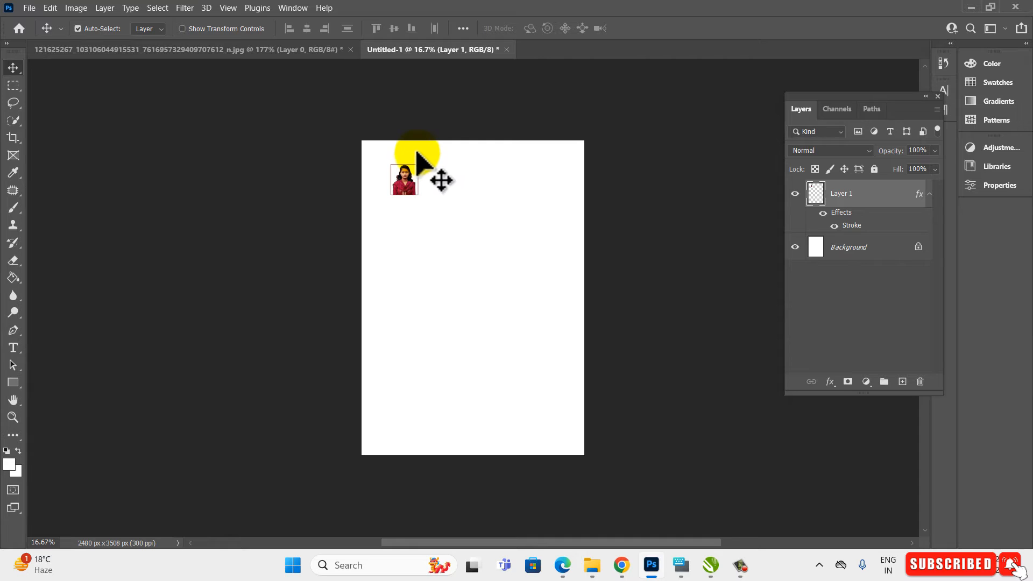
{"action": "scroll", "coordinate": [416, 150], "scroll_direction": "up", "scroll_amount": 6}
{"action": "left_click_drag", "start_coordinate": [346, 252], "coordinate": [266, 191]}
{"action": "key", "text": "ctrl"}
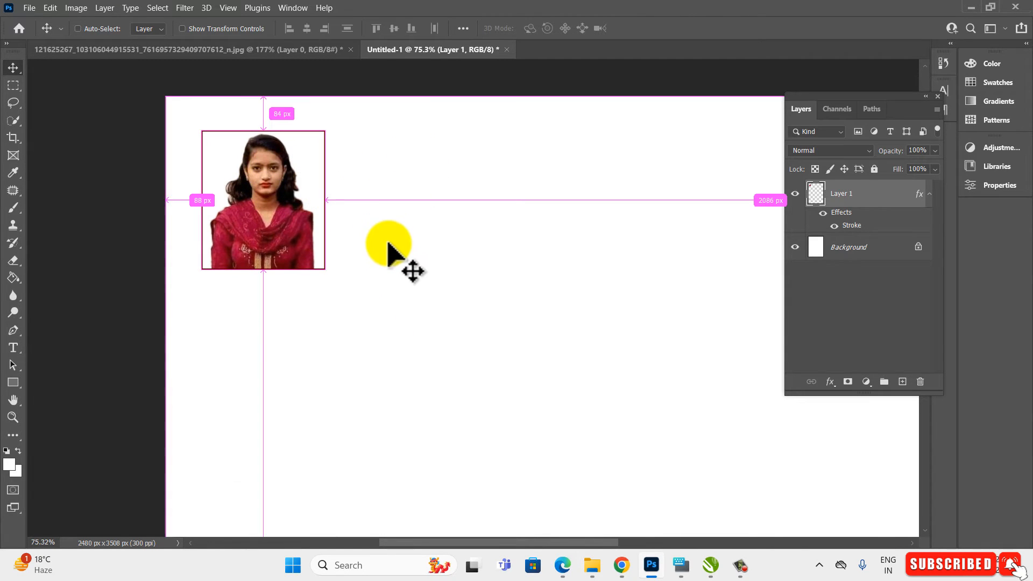
Step: Enlarge the placed photo slightly with Free Transform, keeping its upper-left corner in place
{"action": "key", "text": "ctrl+t"}
{"action": "left_click_drag", "start_coordinate": [325, 269], "coordinate": [336, 282]}
{"action": "left_click", "coordinate": [13, 67]}
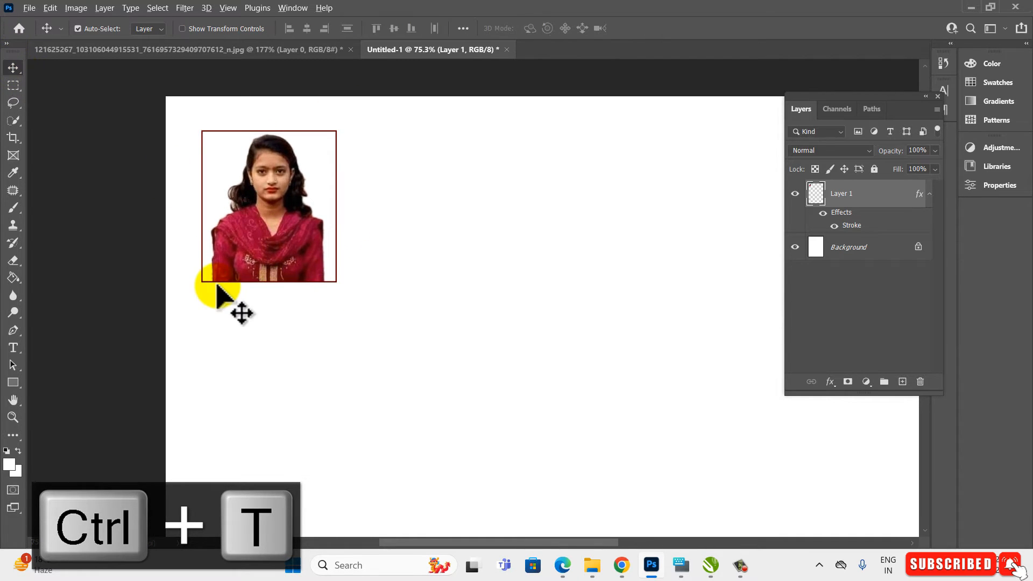
Step: Duplicate the photo five times across the page to form a row of six evenly spaced photos
{"action": "scroll", "coordinate": [216, 284], "scroll_direction": "down", "scroll_amount": 2}
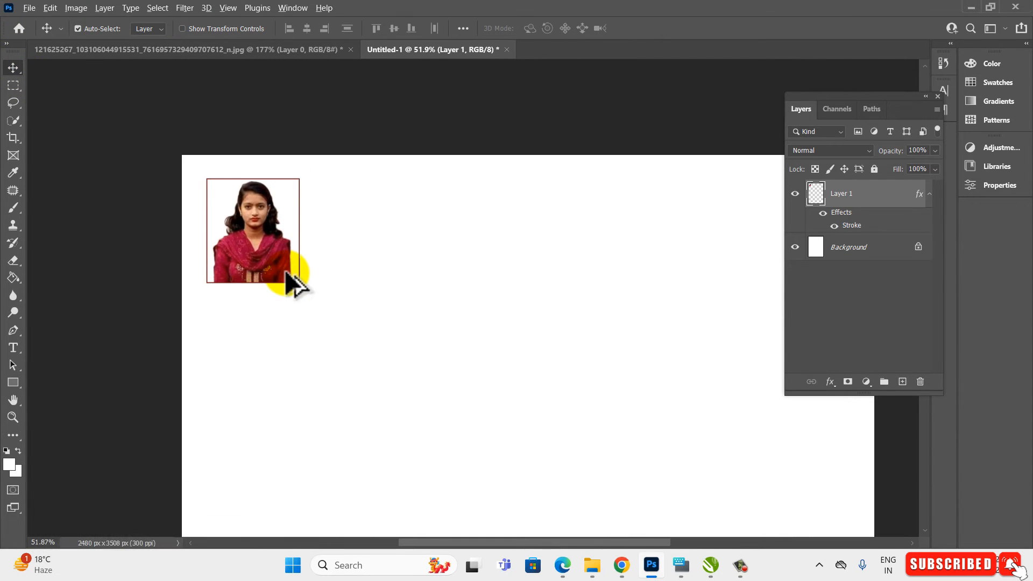
{"action": "left_click_drag", "start_coordinate": [269, 240], "coordinate": [461, 251]}
{"action": "scroll", "coordinate": [205, 285], "scroll_direction": "down", "scroll_amount": 2}
{"action": "scroll", "coordinate": [544, 281], "scroll_direction": "up", "scroll_amount": 1}
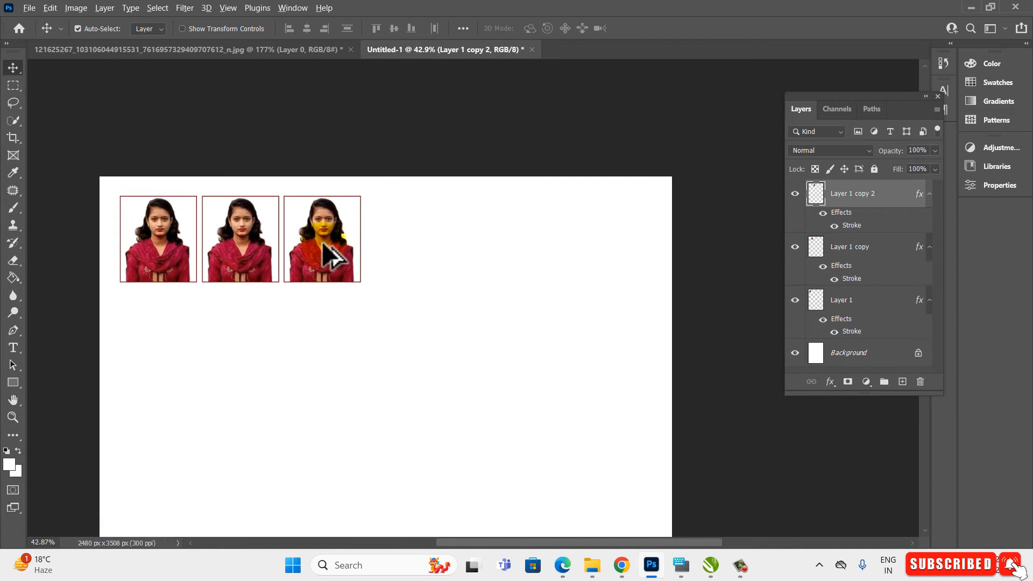
{"action": "left_click_drag", "start_coordinate": [323, 245], "coordinate": [404, 254]}
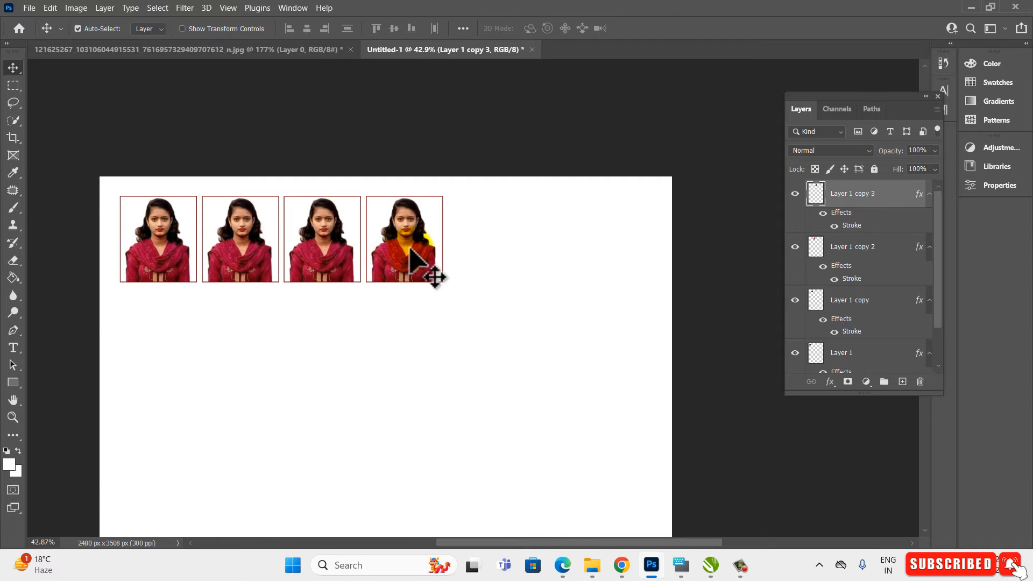
{"action": "left_click_drag", "start_coordinate": [416, 245], "coordinate": [583, 248]}
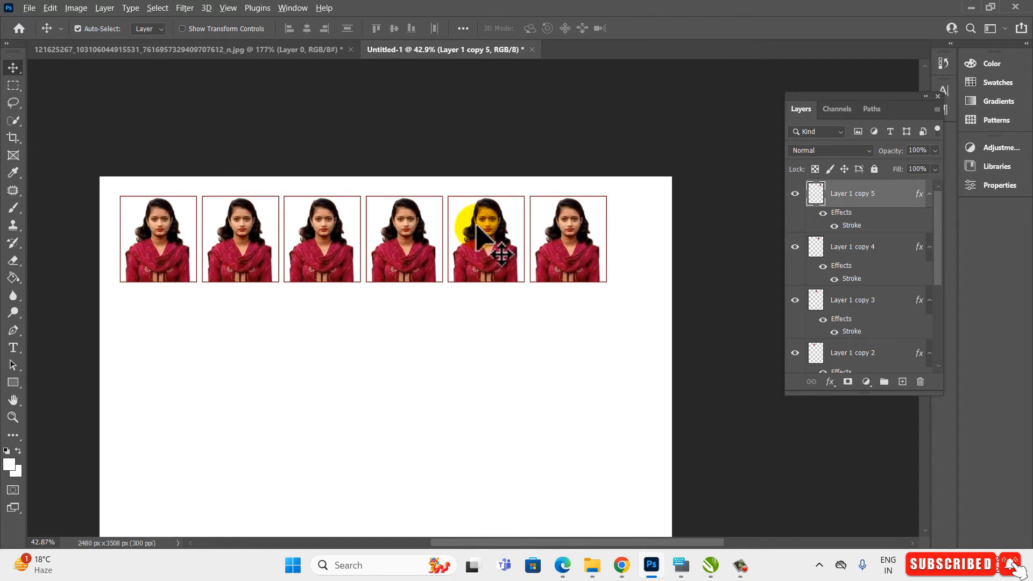
Step: Select all six photo layers, leaving out the background, and group them
{"action": "scroll", "coordinate": [485, 249], "scroll_direction": "down", "scroll_amount": 1}
{"action": "scroll", "coordinate": [889, 269], "scroll_direction": "down", "scroll_amount": 3}
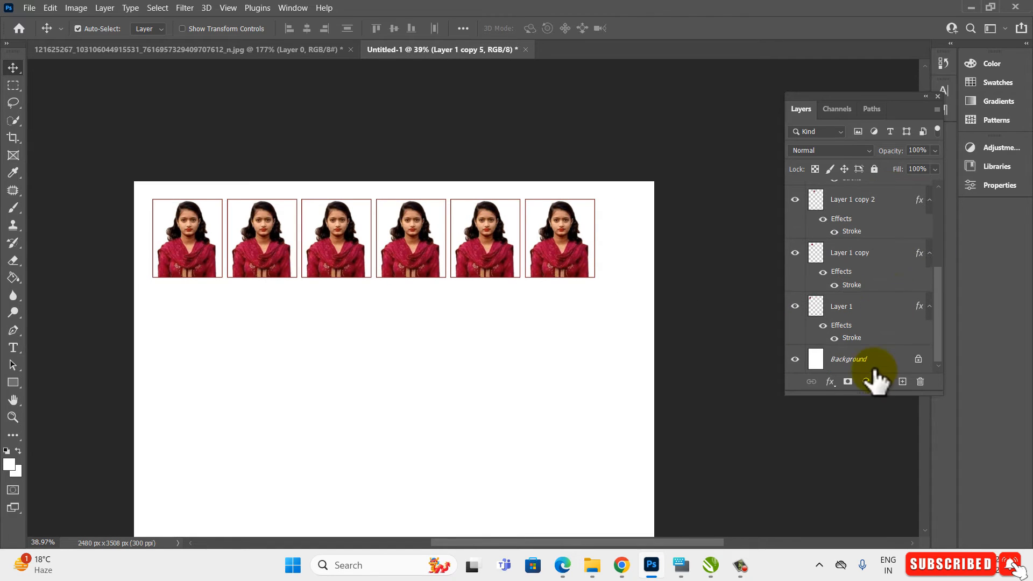
{"action": "left_click", "coordinate": [883, 308], "text": "shift"}
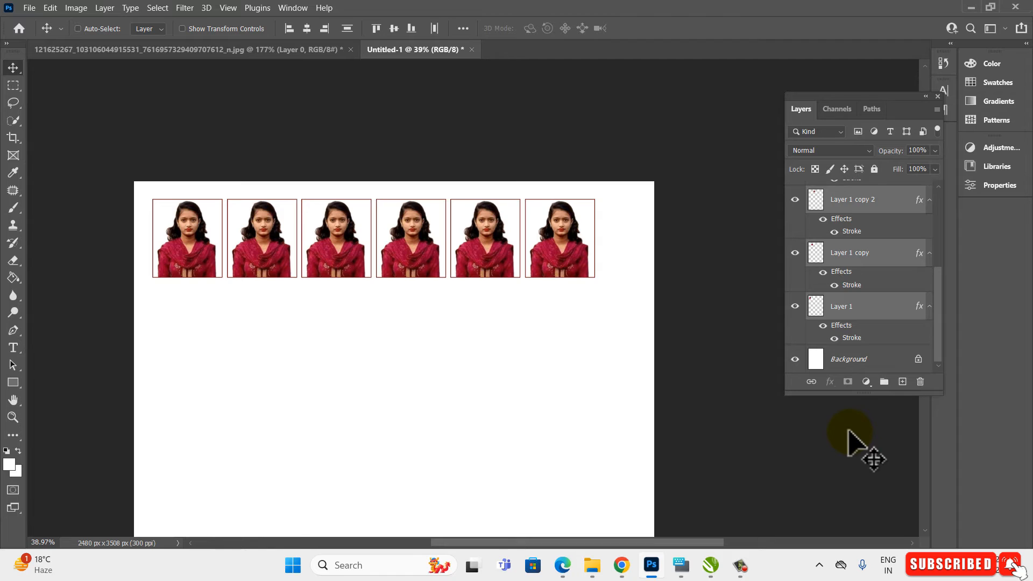
{"action": "key", "text": "ctrl+g"}
Step: Undo the accidental move of the last photo and shift the whole grouped row slightly to the right on the page
{"action": "left_click_drag", "start_coordinate": [567, 256], "coordinate": [583, 240]}
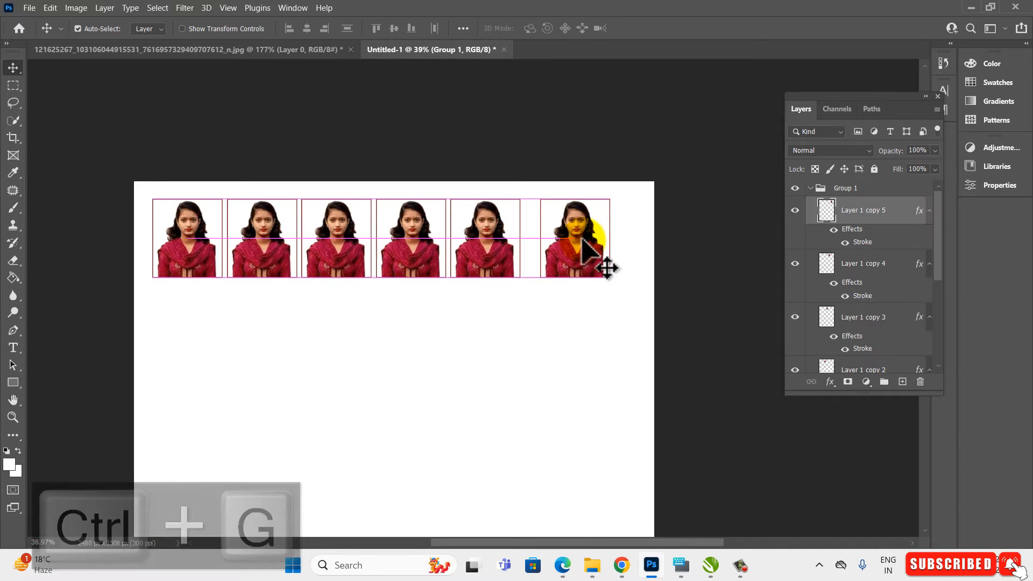
{"action": "key", "text": "ctrl+z"}
{"action": "left_click", "coordinate": [826, 188]}
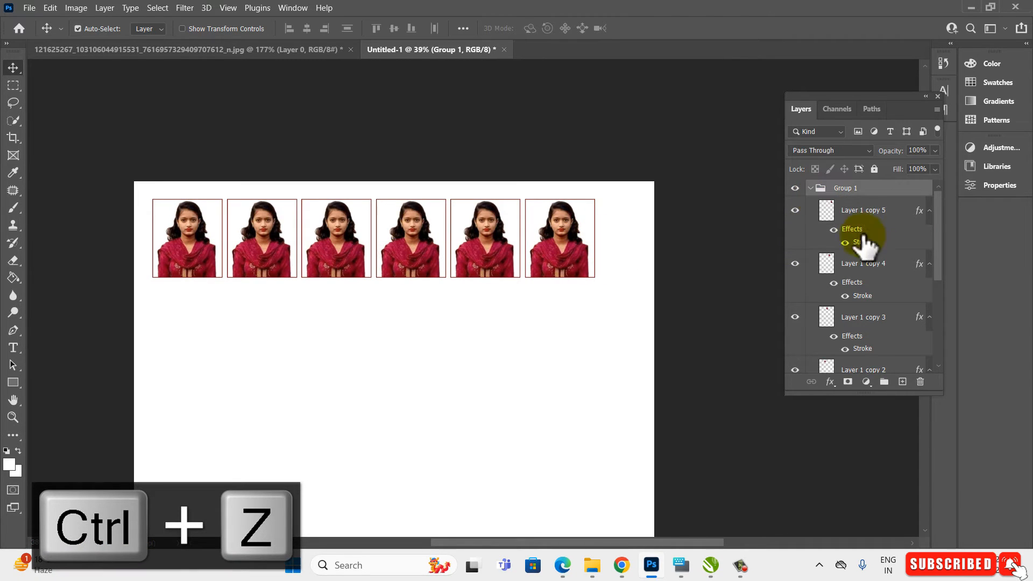
{"action": "left_click", "coordinate": [811, 188]}
{"action": "key", "text": "shift+Right"}
{"action": "key", "text": "shift+Right"}
{"action": "key", "text": "shift+Right"}
{"action": "key", "text": "shift+Right"}
{"action": "key", "text": "shift+Right"}
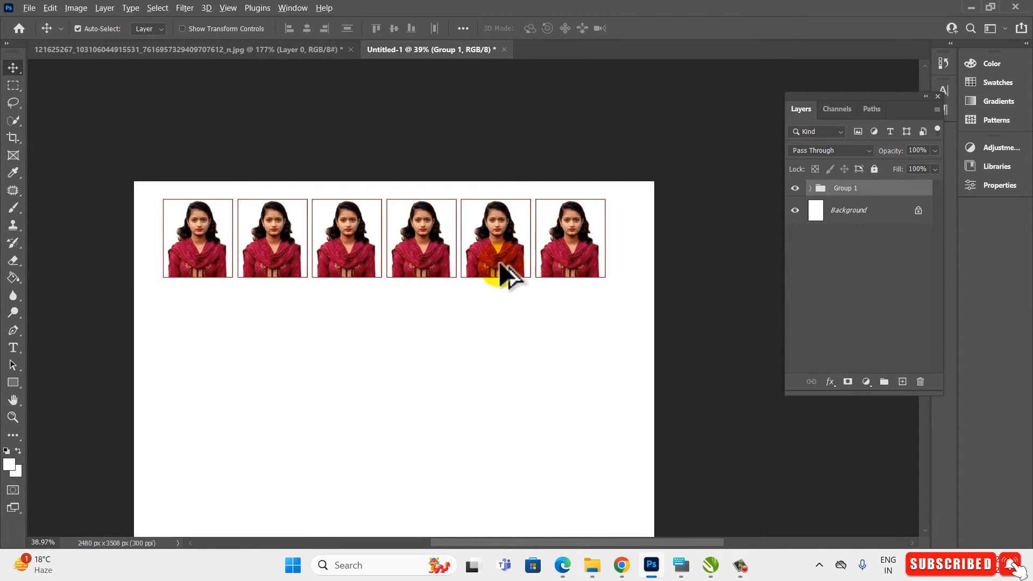
Step: Duplicate the grouped row of six photos seven times down the page to fill the sheet with eight evenly spaced rows
{"action": "left_click_drag", "start_coordinate": [501, 264], "coordinate": [496, 351]}
{"action": "scroll", "coordinate": [533, 352], "scroll_direction": "down", "scroll_amount": 3}
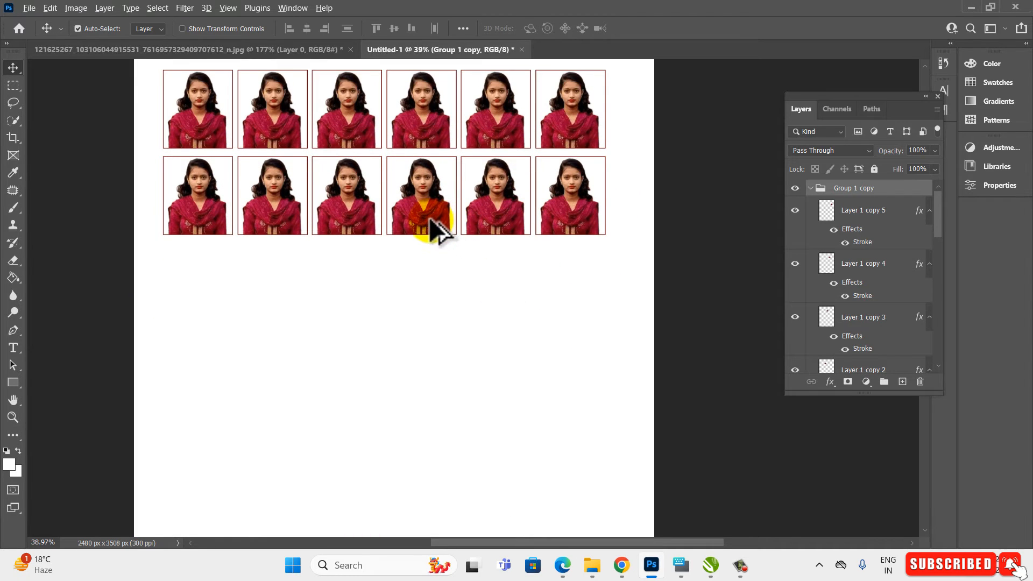
{"action": "left_click_drag", "start_coordinate": [435, 226], "coordinate": [417, 358]}
{"action": "scroll", "coordinate": [429, 330], "scroll_direction": "down", "scroll_amount": 2}
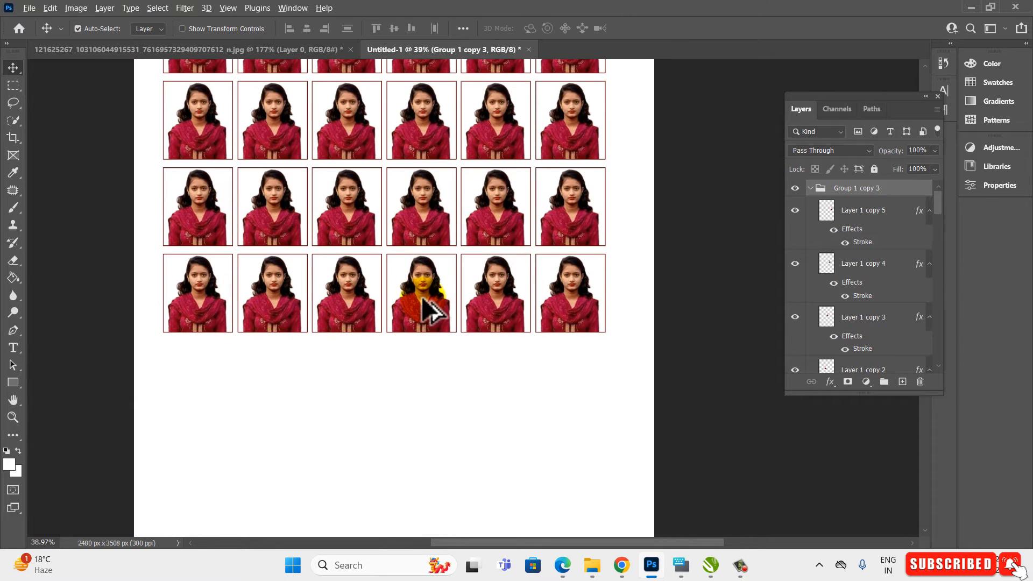
{"action": "left_click_drag", "start_coordinate": [424, 298], "coordinate": [425, 386]}
{"action": "scroll", "coordinate": [448, 334], "scroll_direction": "down", "scroll_amount": 1}
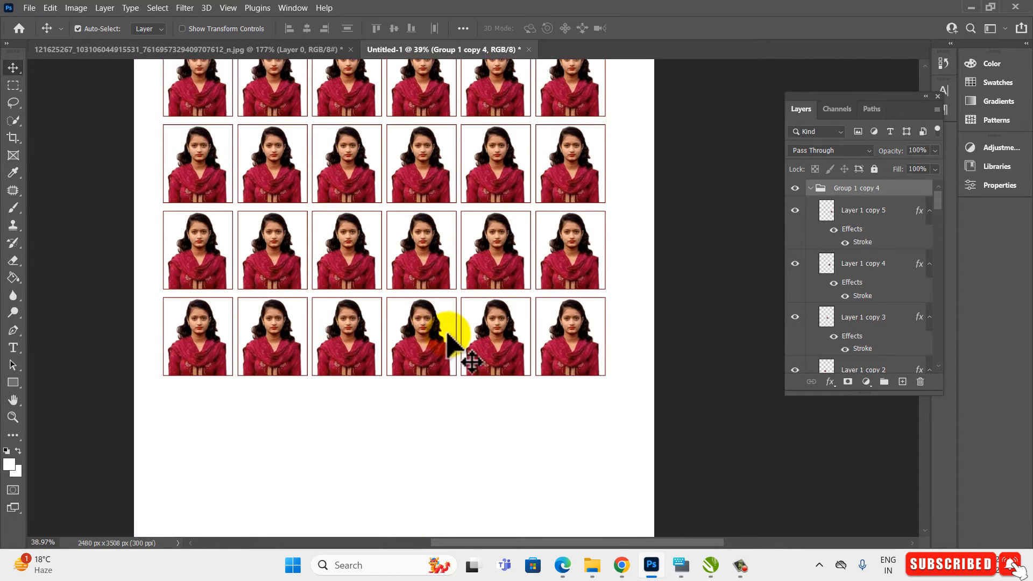
{"action": "scroll", "coordinate": [449, 342], "scroll_direction": "down", "scroll_amount": 1}
{"action": "left_click_drag", "start_coordinate": [434, 330], "coordinate": [425, 395]}
{"action": "scroll", "coordinate": [457, 350], "scroll_direction": "down", "scroll_amount": 2}
{"action": "left_click_drag", "start_coordinate": [424, 285], "coordinate": [423, 468]}
{"action": "scroll", "coordinate": [514, 447], "scroll_direction": "down", "scroll_amount": 2}
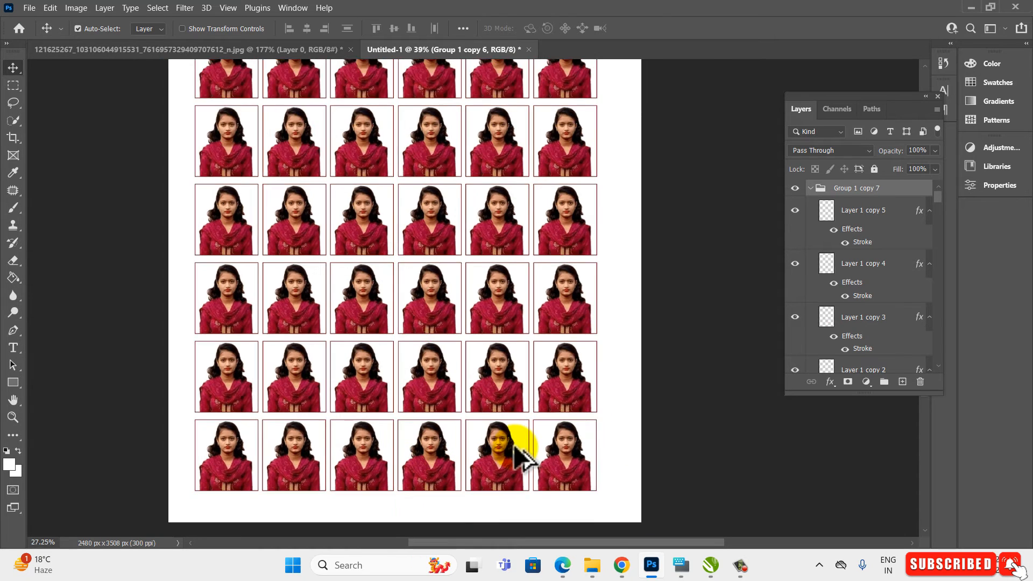
{"action": "scroll", "coordinate": [514, 447], "scroll_direction": "down", "scroll_amount": 2}
{"action": "scroll", "coordinate": [508, 207], "scroll_direction": "up", "scroll_amount": 1}
{"action": "scroll", "coordinate": [572, 269], "scroll_direction": "down", "scroll_amount": 1}
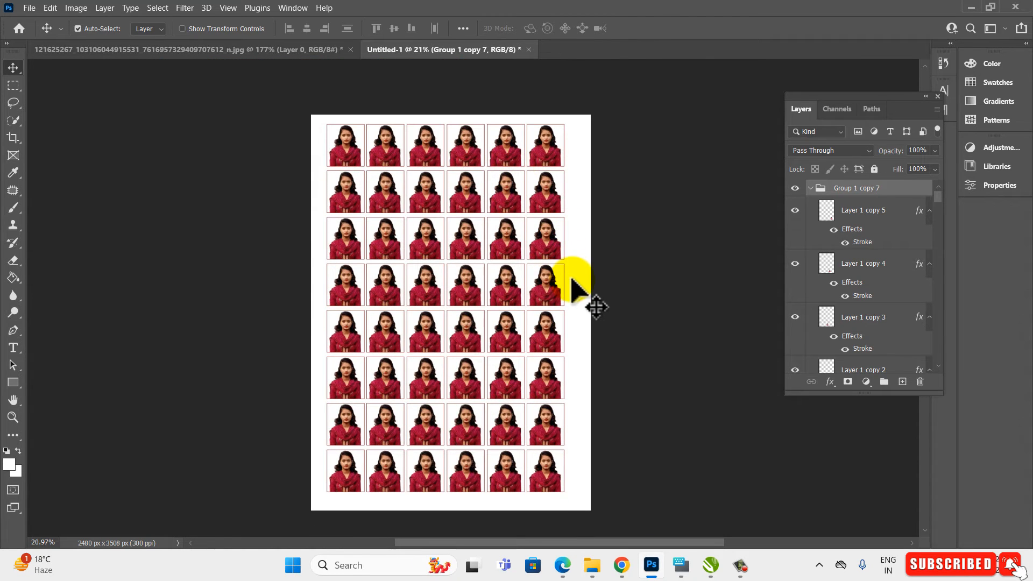
Step: Collapse all eight expanded row groups in the layer list
{"action": "left_click", "coordinate": [810, 189]}
{"action": "left_click", "coordinate": [811, 205]}
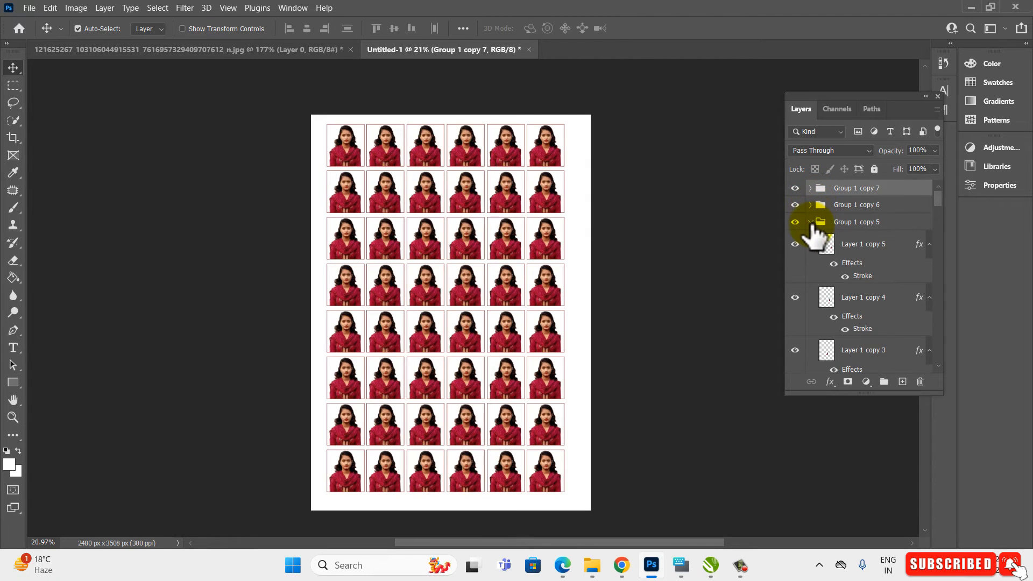
{"action": "left_click", "coordinate": [810, 223]}
{"action": "left_click", "coordinate": [811, 238]}
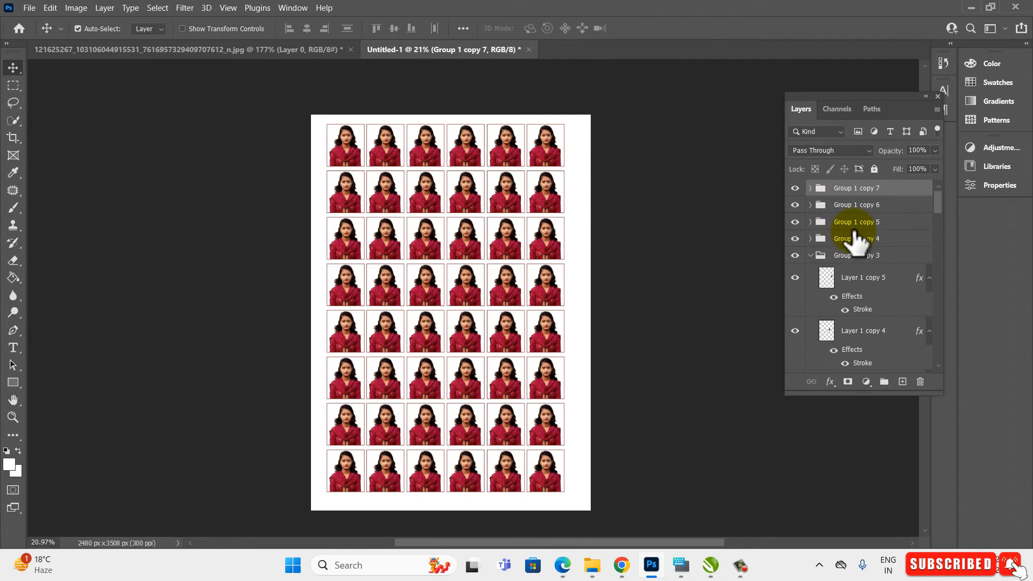
{"action": "left_click", "coordinate": [812, 256]}
{"action": "left_click", "coordinate": [812, 273]}
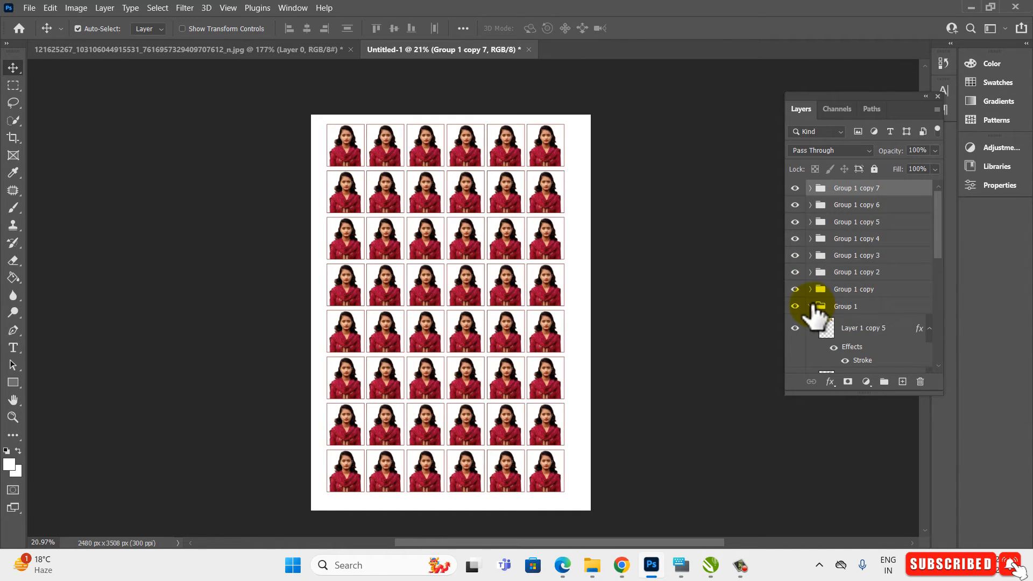
{"action": "left_click", "coordinate": [811, 290]}
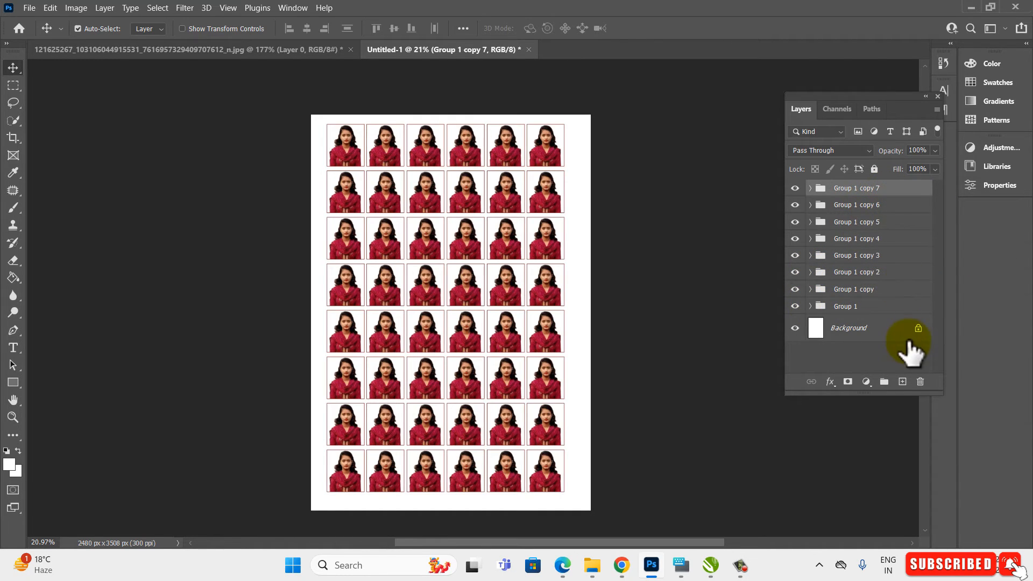
Step: Select all eight row groups without the background and nudge them slightly right to centre them on the page
{"action": "left_click", "coordinate": [872, 307], "text": "shift"}
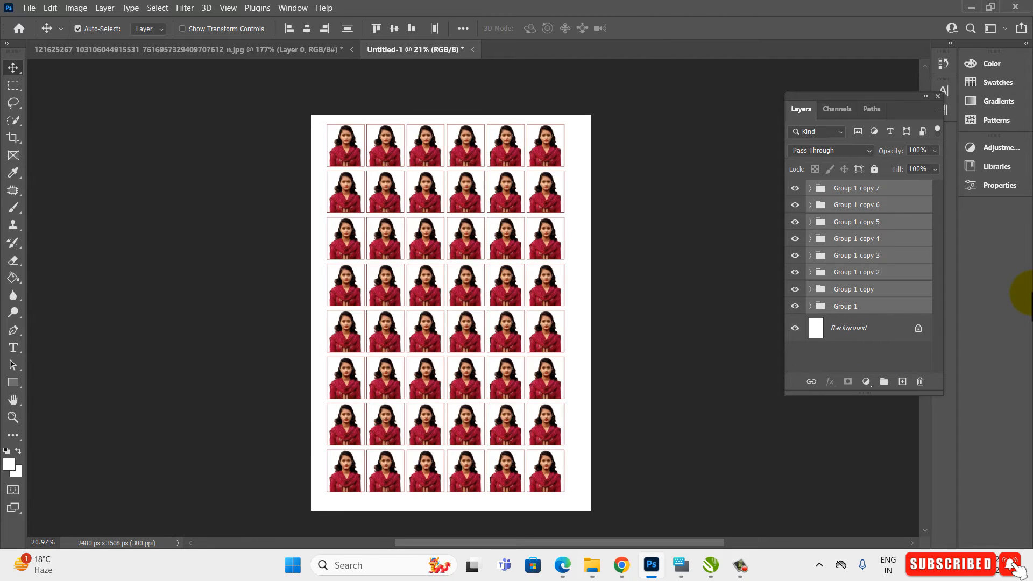
{"action": "key", "text": "shift+Right"}
{"action": "key", "text": "shift+Right"}
{"action": "key", "text": "shift+Right"}
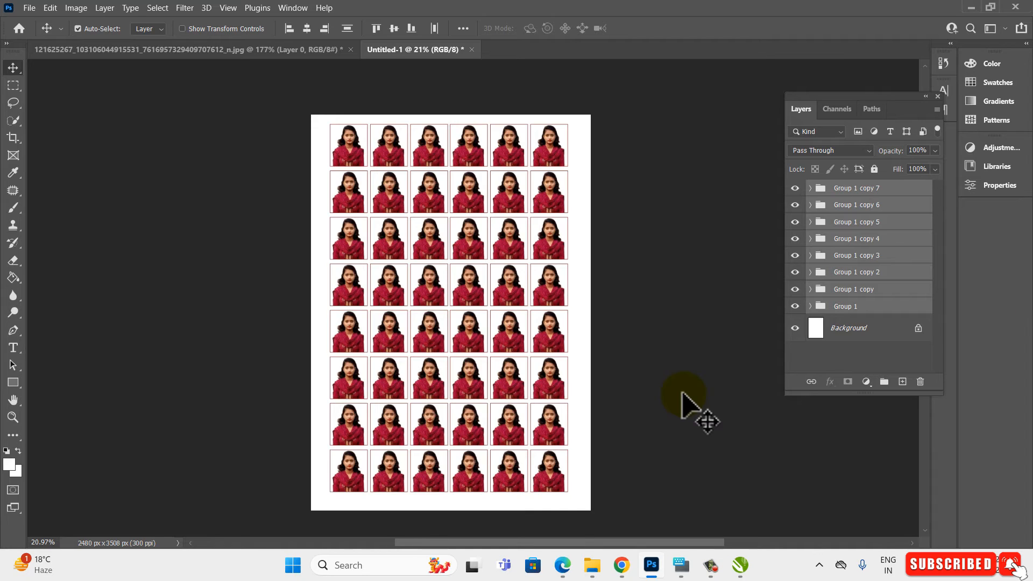
Step: Switch to CorelDRAW and create a new document with the A4 page size
{"action": "left_click", "coordinate": [737, 565]}
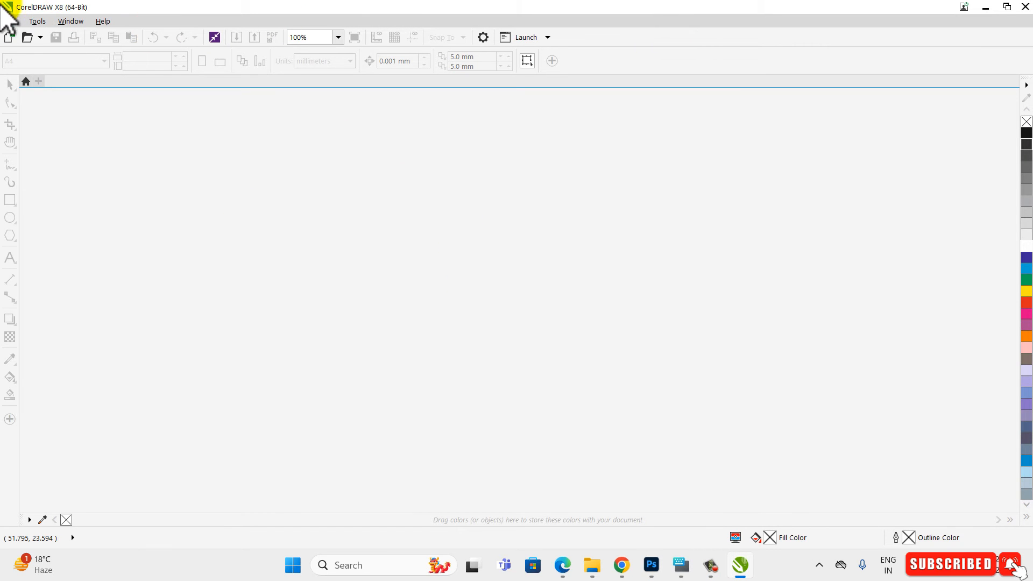
{"action": "left_click", "coordinate": [11, 21]}
{"action": "left_click", "coordinate": [28, 38]}
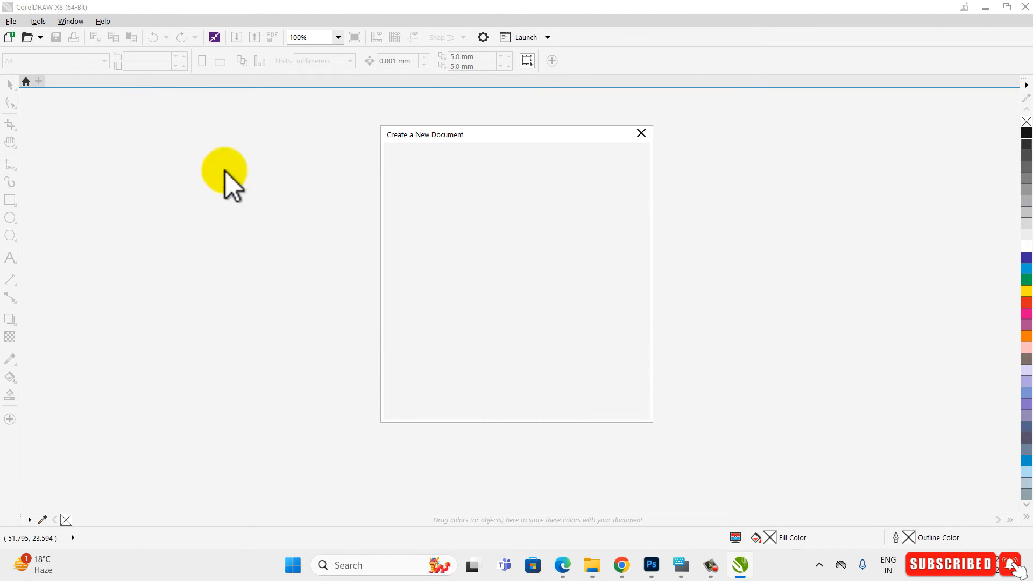
{"action": "left_click", "coordinate": [508, 408]}
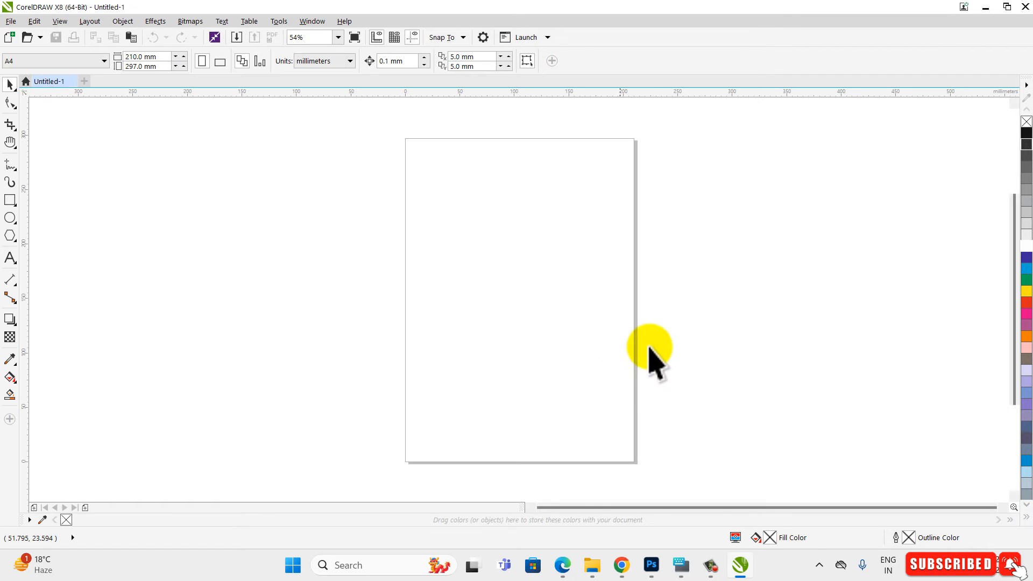
{"action": "left_click", "coordinate": [75, 62]}
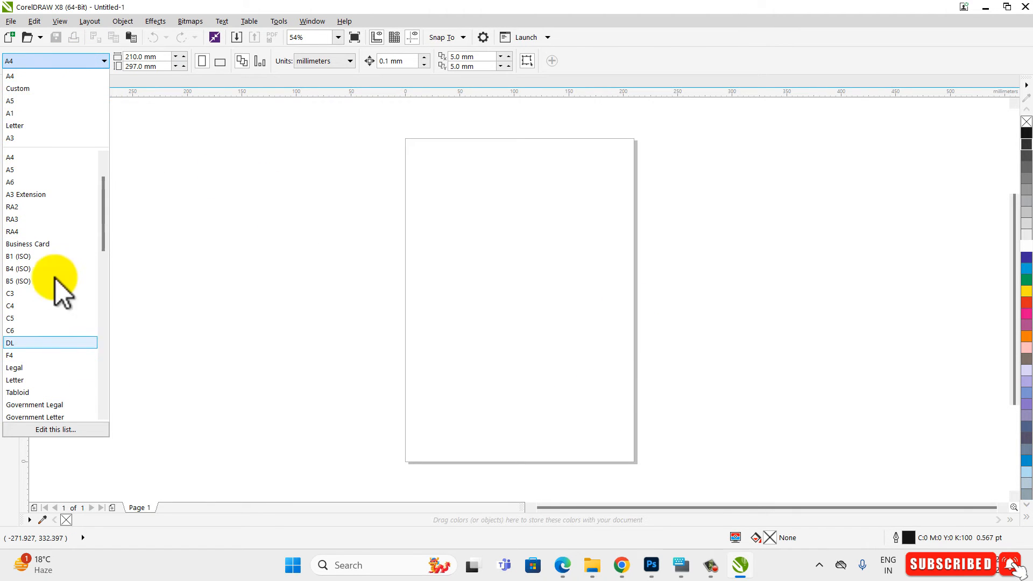
{"action": "left_click", "coordinate": [43, 79]}
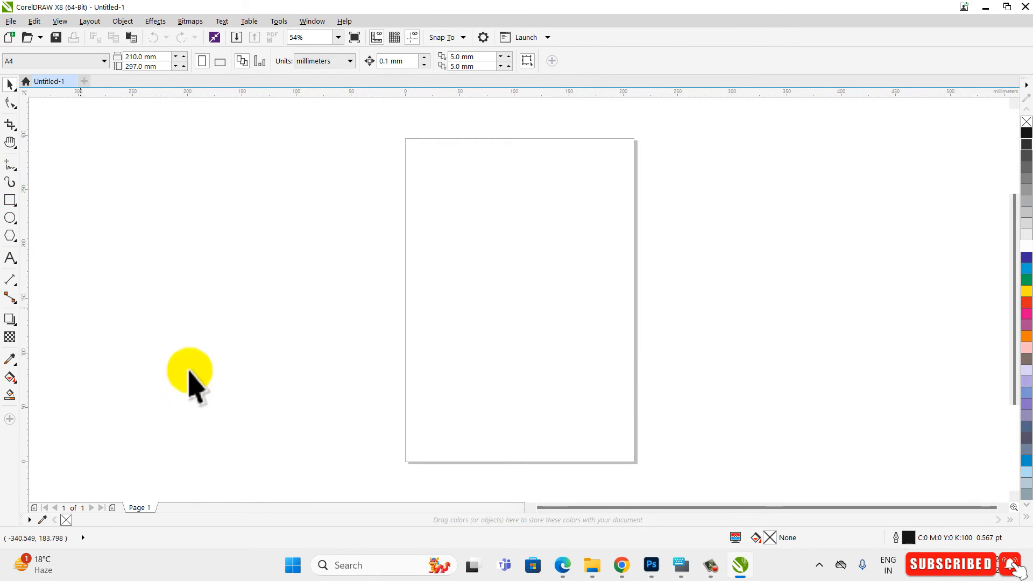
Step: Add a rectangle matching the full A4 page as its outline
{"action": "double_click", "coordinate": [9, 201]}
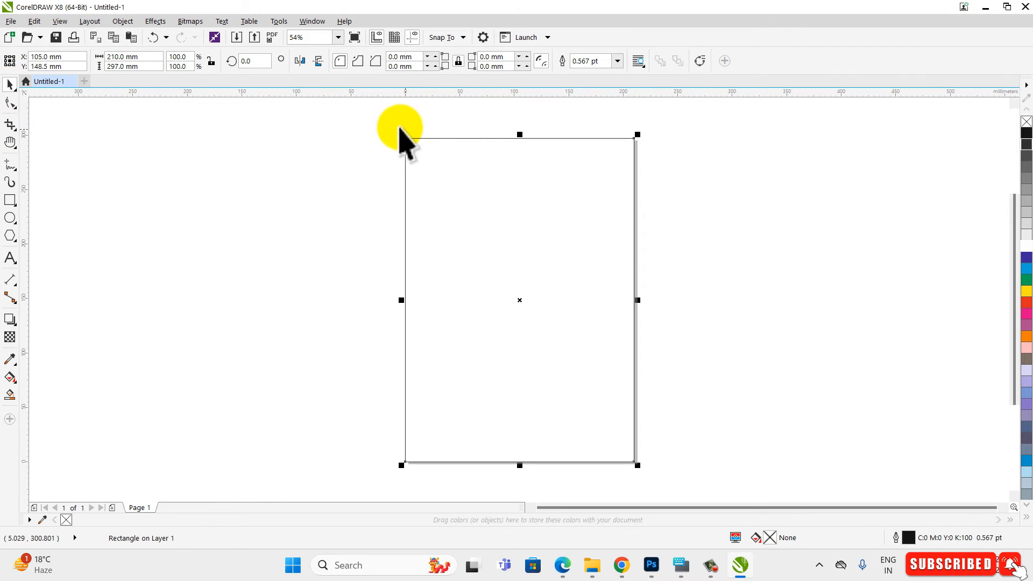
{"action": "key", "text": "z"}
{"action": "left_click_drag", "start_coordinate": [391, 123], "coordinate": [686, 481]}
{"action": "left_click", "coordinate": [120, 260]}
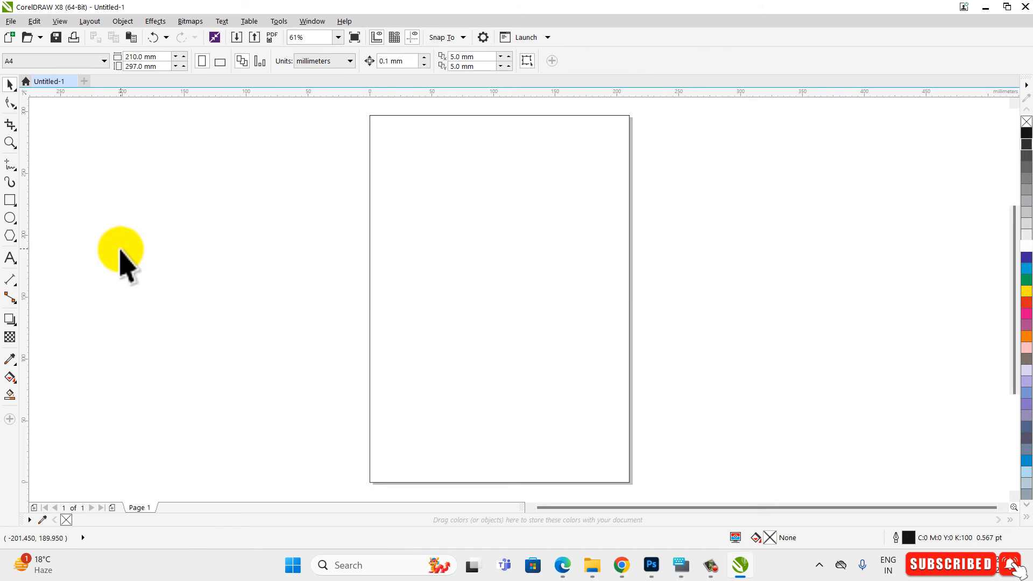
Step: Draw a small upright rectangle near the page's upper-left corner as the photo frame
{"action": "left_click", "coordinate": [9, 200]}
{"action": "scroll", "coordinate": [454, 108], "scroll_direction": "up", "scroll_amount": 2}
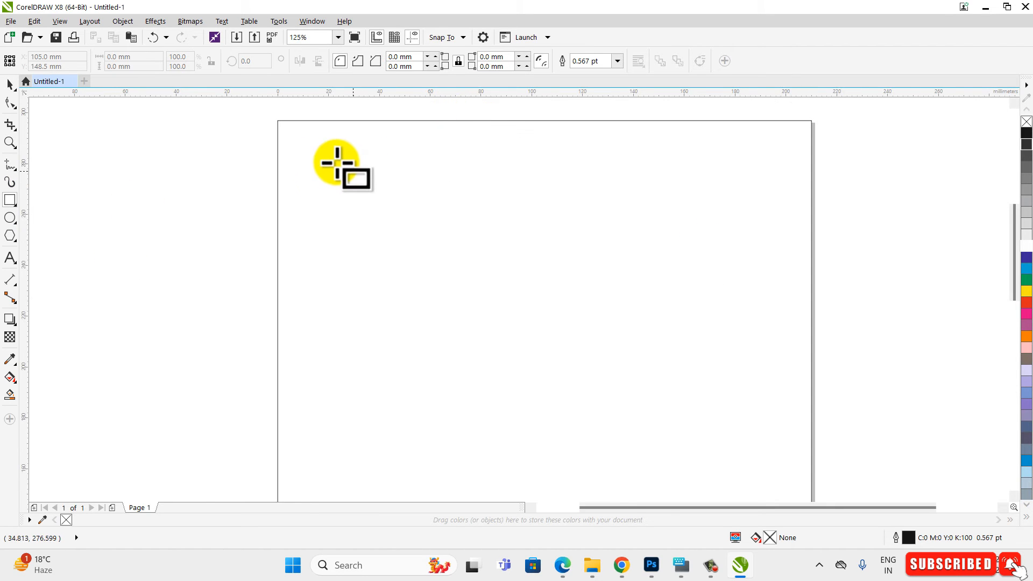
{"action": "left_click_drag", "start_coordinate": [308, 150], "coordinate": [373, 239]}
{"action": "key", "text": "space"}
{"action": "left_click", "coordinate": [261, 189]}
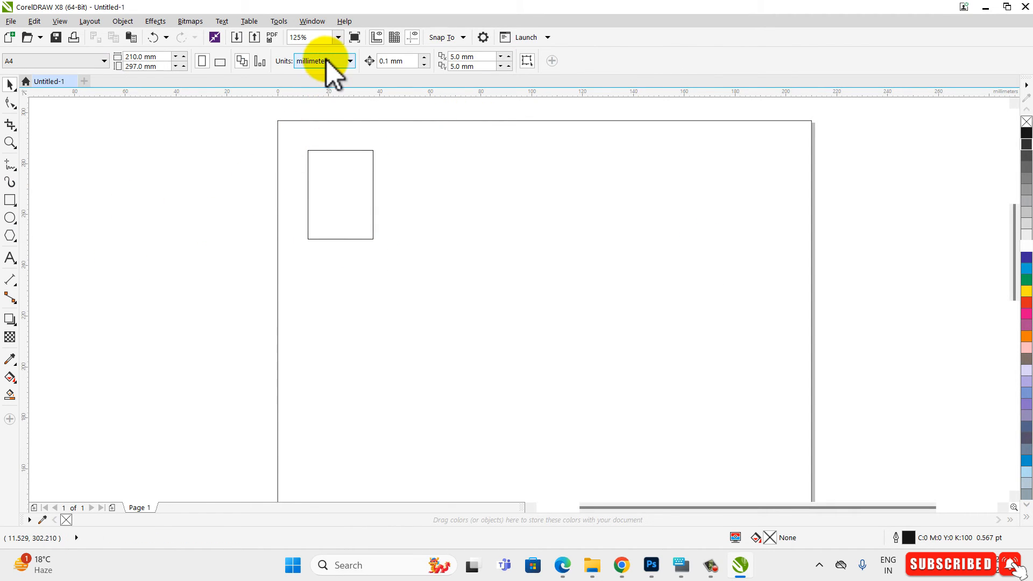
Step: Change the document units to centimeters and set the small rectangle's size to 3.5 by 4 cm
{"action": "left_click", "coordinate": [331, 61]}
{"action": "left_click", "coordinate": [325, 200]}
{"action": "left_click_drag", "start_coordinate": [157, 134], "coordinate": [529, 332]}
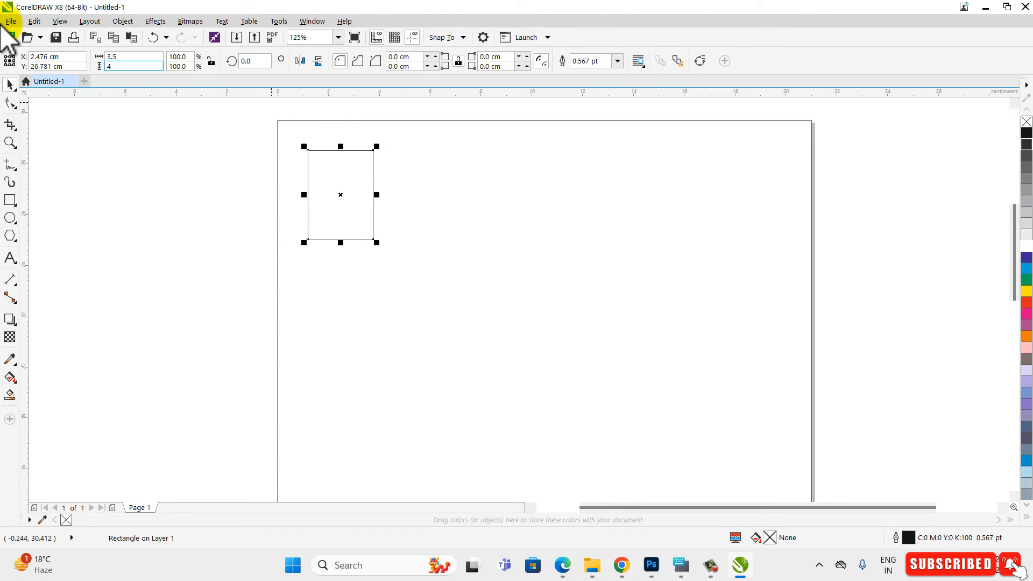
{"action": "key", "text": "Return"}
Step: Move the 3.5 by 4 cm rectangle closer to the page's upper-left corner, leaving a small margin
{"action": "scroll", "coordinate": [364, 164], "scroll_direction": "up", "scroll_amount": 2}
{"action": "left_click_drag", "start_coordinate": [342, 163], "coordinate": [339, 140]}
{"action": "scroll", "coordinate": [286, 254], "scroll_direction": "down", "scroll_amount": 2}
{"action": "scroll", "coordinate": [342, 190], "scroll_direction": "up", "scroll_amount": 2}
{"action": "left_click_drag", "start_coordinate": [283, 240], "coordinate": [275, 236]}
{"action": "left_click", "coordinate": [314, 144]}
Step: Import the cut-out portrait file 1 at about 3.6 by 3.8 cm and place it beside the empty rectangle
{"action": "left_click", "coordinate": [12, 21]}
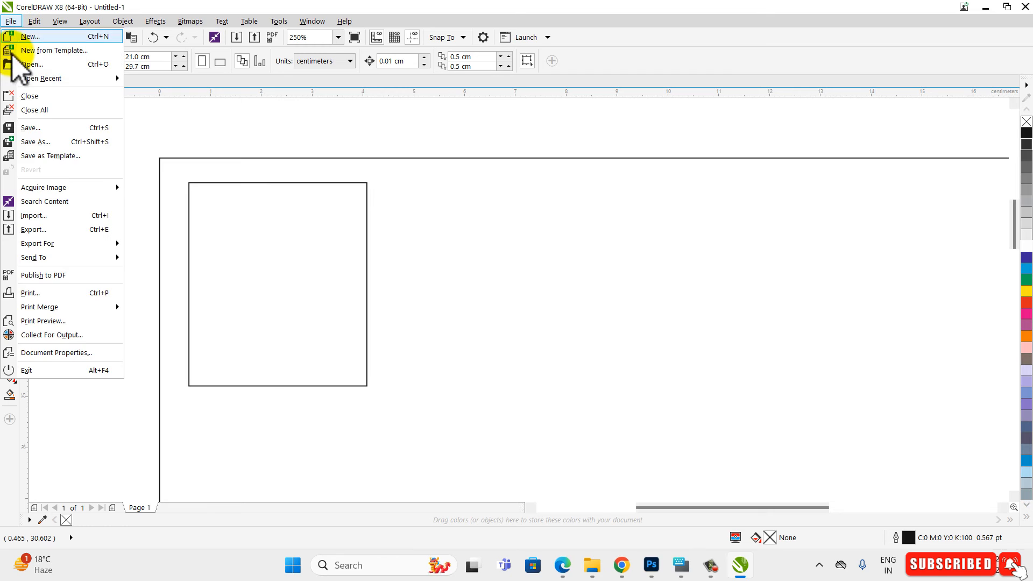
{"action": "left_click", "coordinate": [86, 215]}
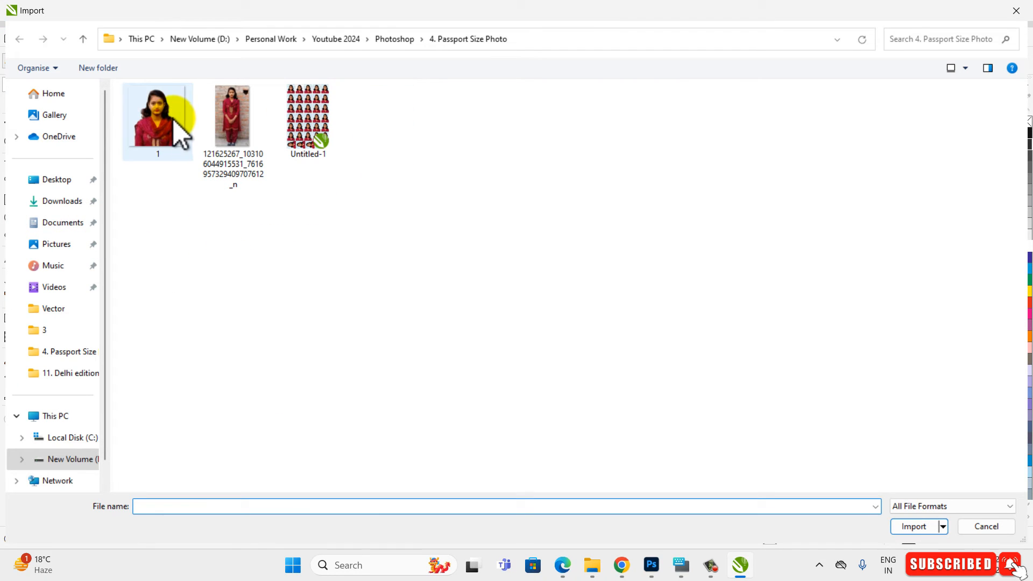
{"action": "left_click", "coordinate": [165, 147]}
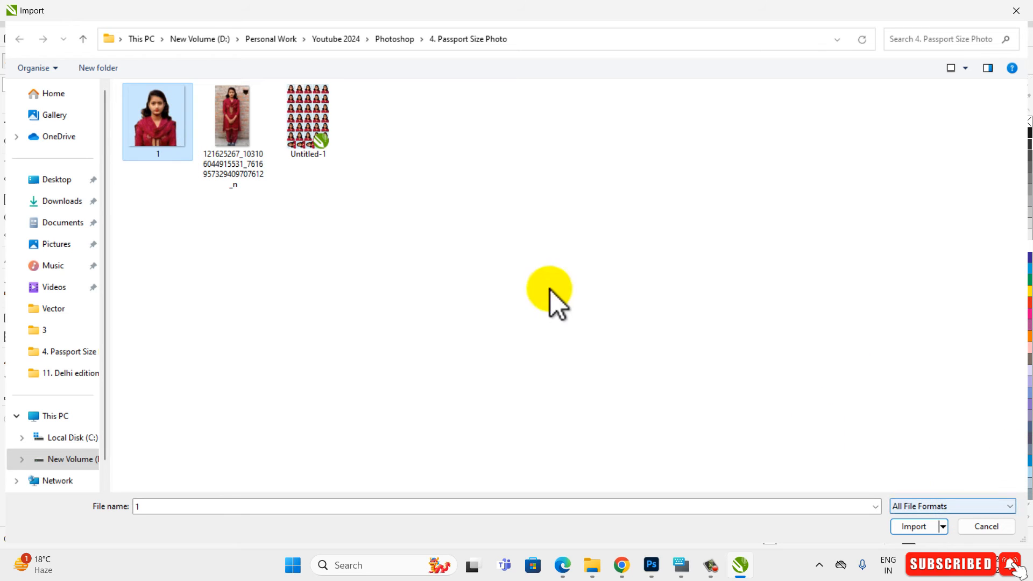
{"action": "left_click", "coordinate": [913, 529]}
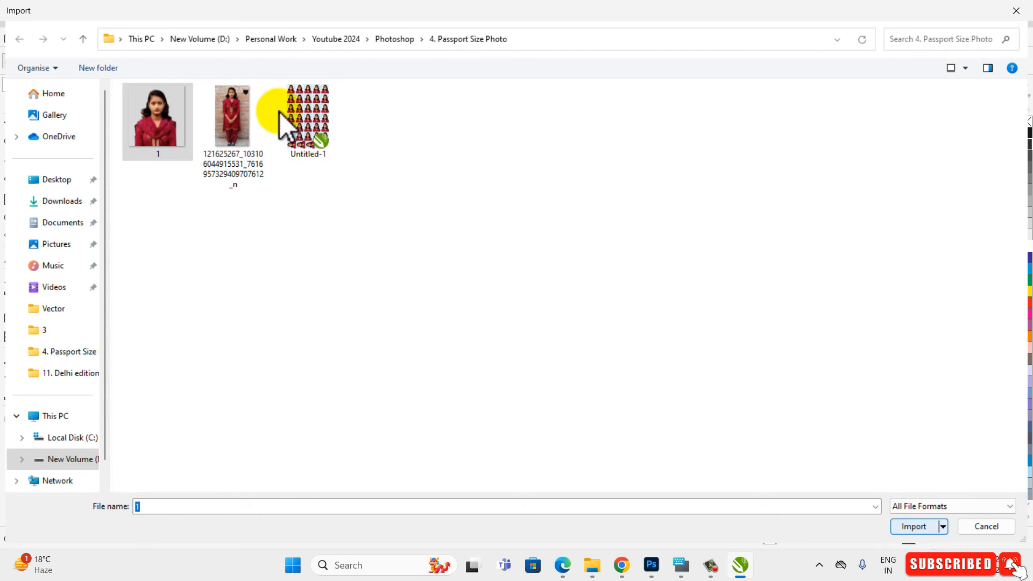
{"action": "left_click_drag", "start_coordinate": [425, 210], "coordinate": [627, 458]}
{"action": "left_click_drag", "start_coordinate": [557, 298], "coordinate": [486, 263]}
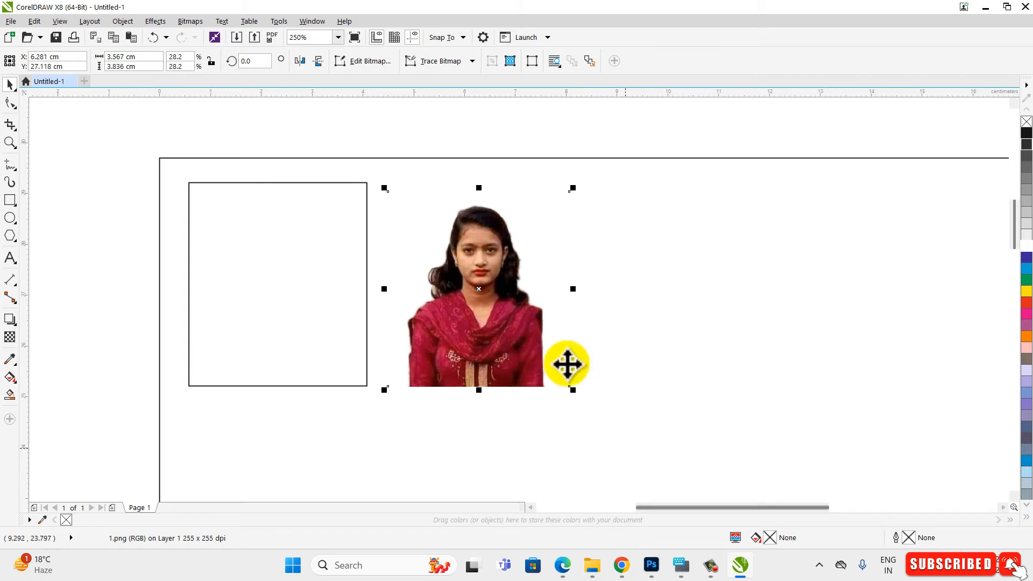
Step: Fit the portrait against the frame by enlarging it to about 4.8 by 5.2 cm, and move it back beside the rectangle
{"action": "left_click_drag", "start_coordinate": [473, 266], "coordinate": [280, 289]}
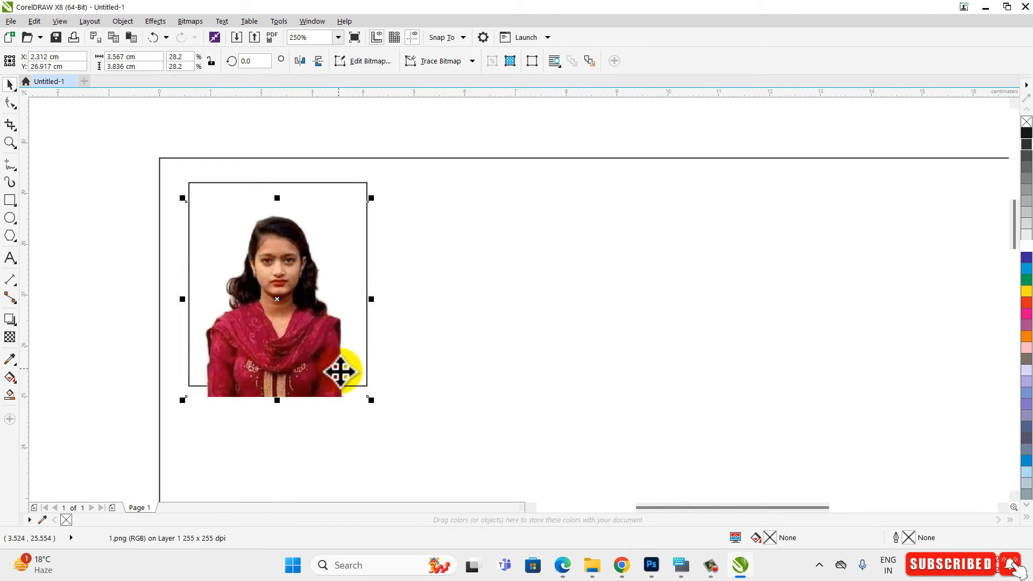
{"action": "left_click_drag", "start_coordinate": [372, 400], "coordinate": [400, 430]}
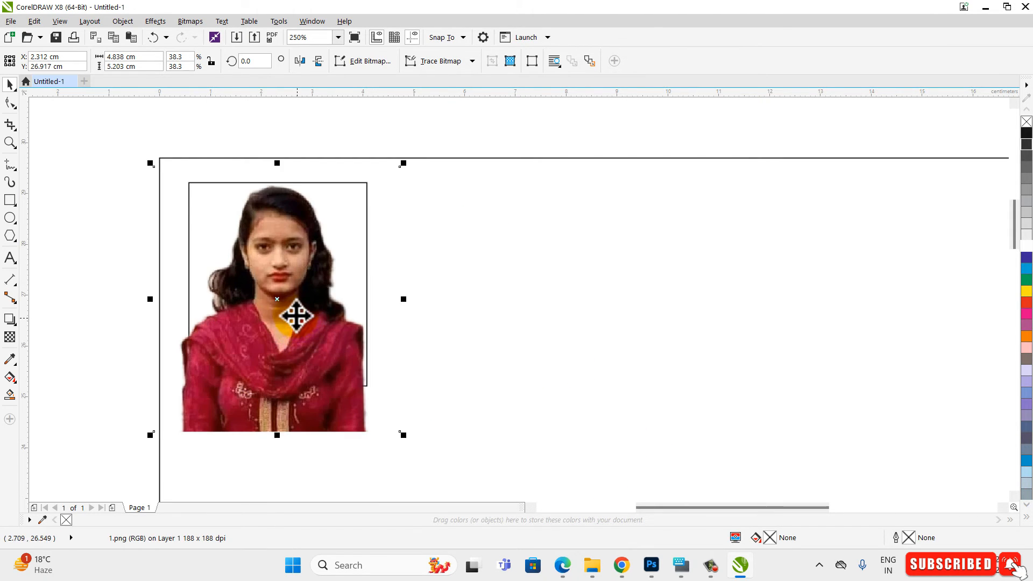
{"action": "left_click_drag", "start_coordinate": [295, 316], "coordinate": [689, 329]}
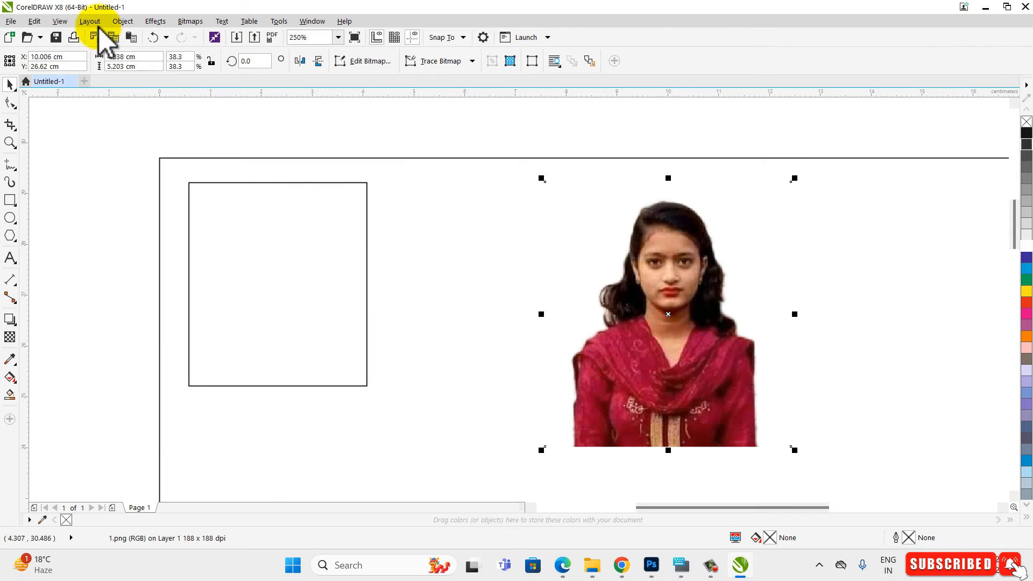
Step: Place the portrait inside the 3.5 by 4 cm rectangle with PowerClip
{"action": "left_click", "coordinate": [122, 21]}
{"action": "mouse_move", "coordinate": [156, 133]}
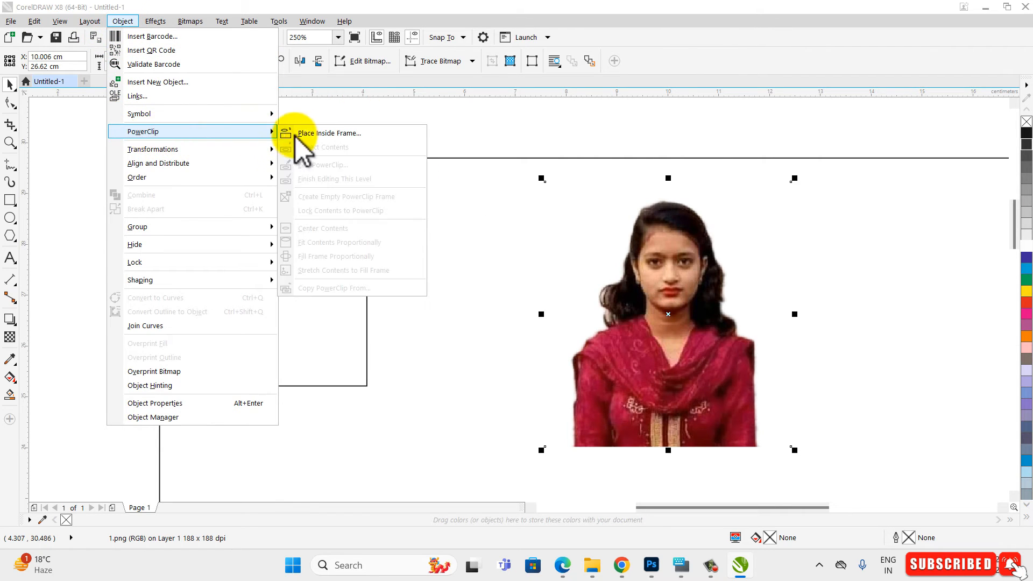
{"action": "left_click", "coordinate": [330, 133]}
{"action": "left_click", "coordinate": [266, 300]}
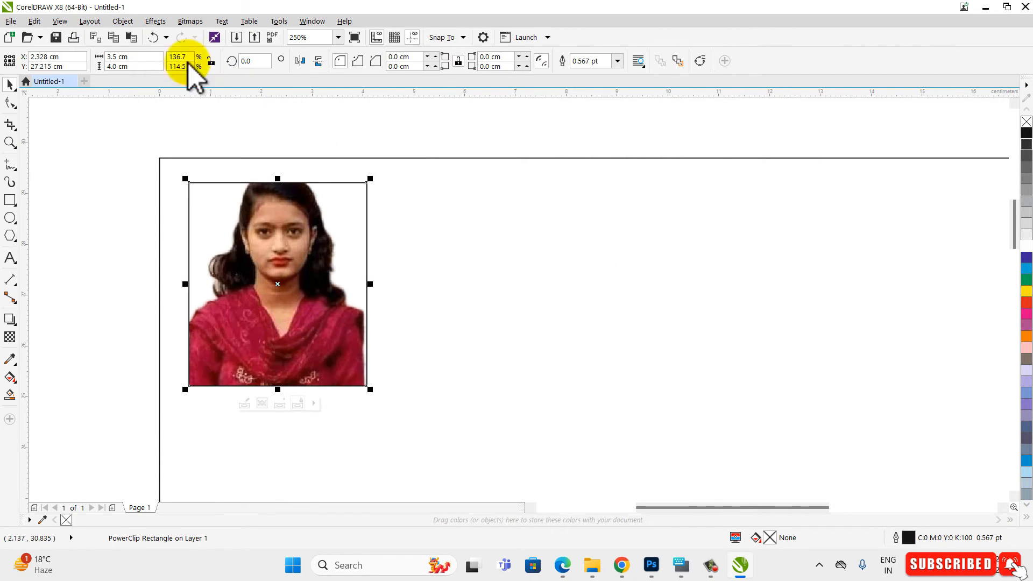
Step: Edit the PowerClip contents and reposition the portrait so a small gap remains above the head, and finish editing
{"action": "left_click", "coordinate": [133, 23]}
{"action": "mouse_move", "coordinate": [156, 132]}
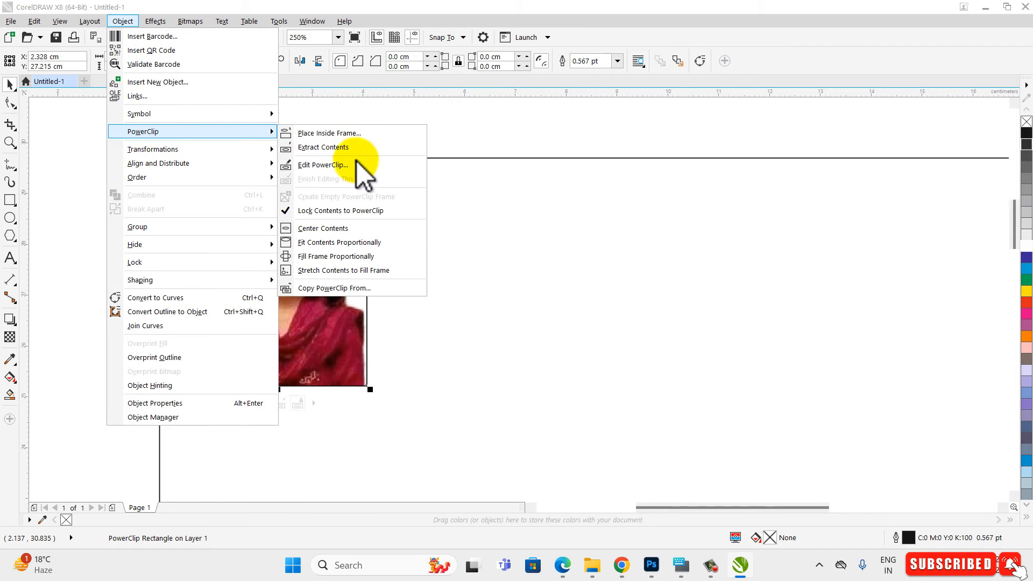
{"action": "left_click", "coordinate": [360, 164]}
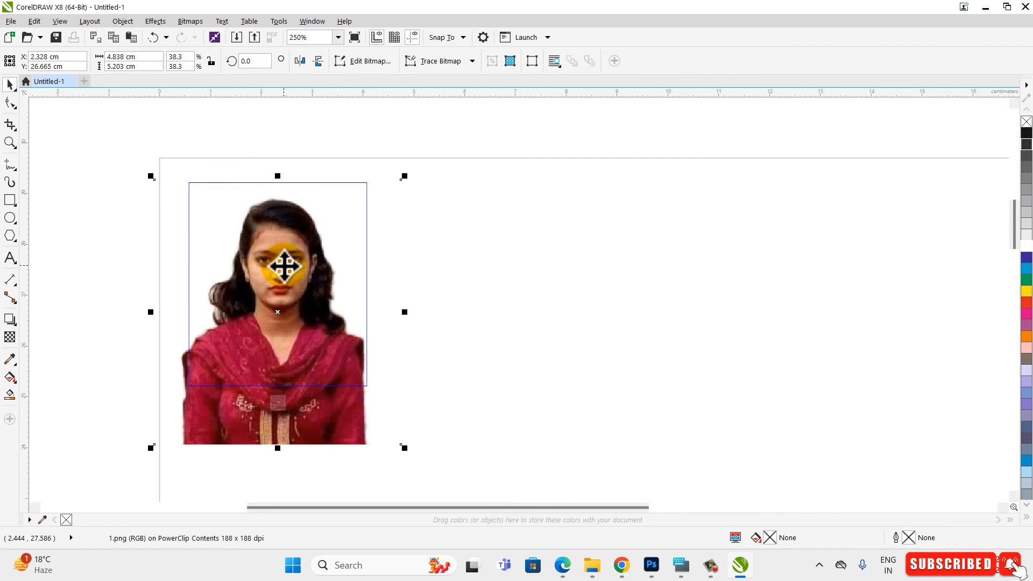
{"action": "left_click_drag", "start_coordinate": [287, 269], "coordinate": [310, 277]}
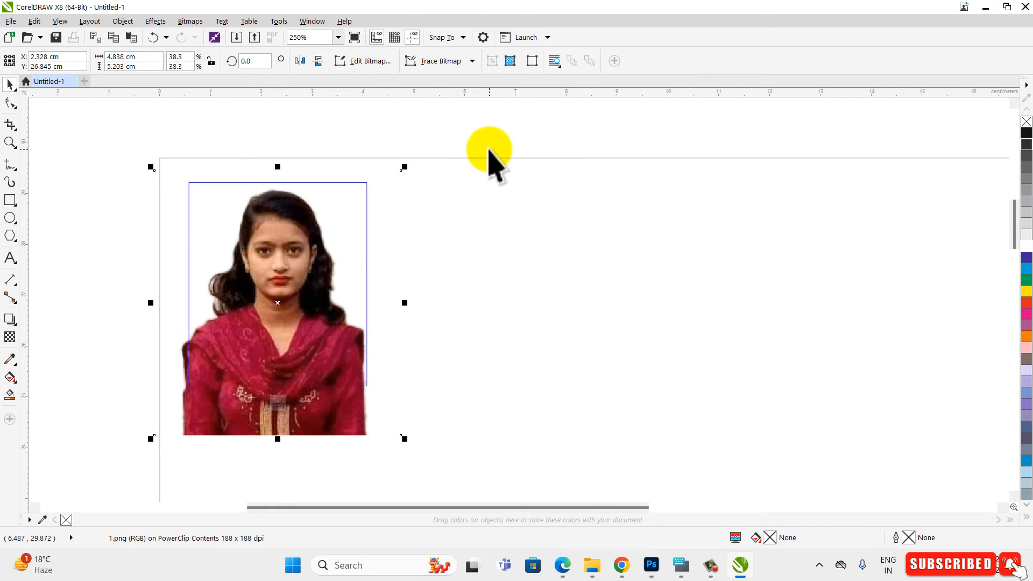
{"action": "left_click", "coordinate": [132, 22]}
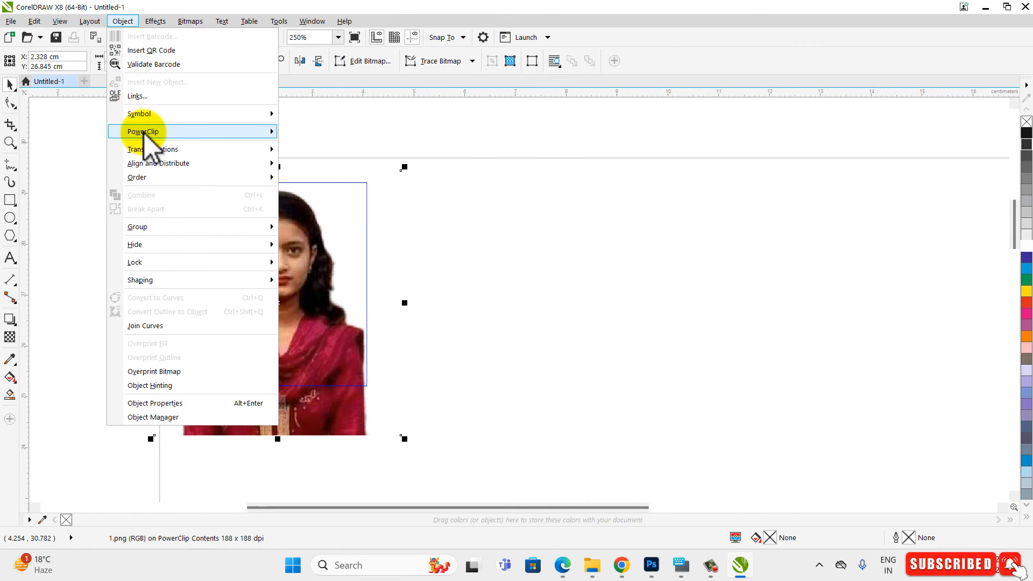
{"action": "mouse_move", "coordinate": [143, 134]}
{"action": "left_click", "coordinate": [369, 173]}
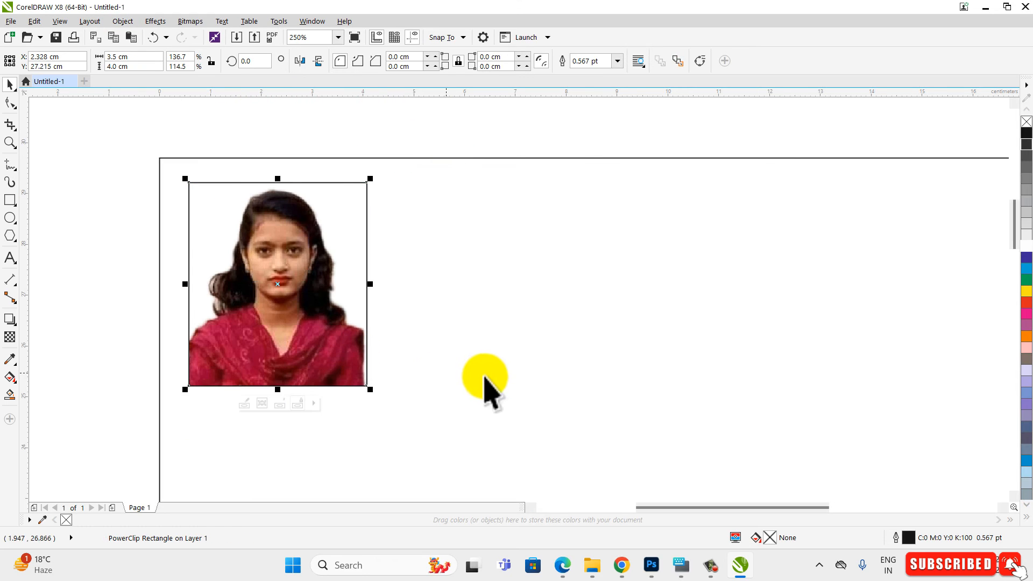
Step: Reopen the PowerClip contents, shift the portrait slightly to the right to centre it in the frame, and finish editing
{"action": "double_click", "coordinate": [319, 344]}
{"action": "scroll", "coordinate": [305, 344], "scroll_direction": "up", "scroll_amount": 1}
{"action": "left_click", "coordinate": [309, 332]}
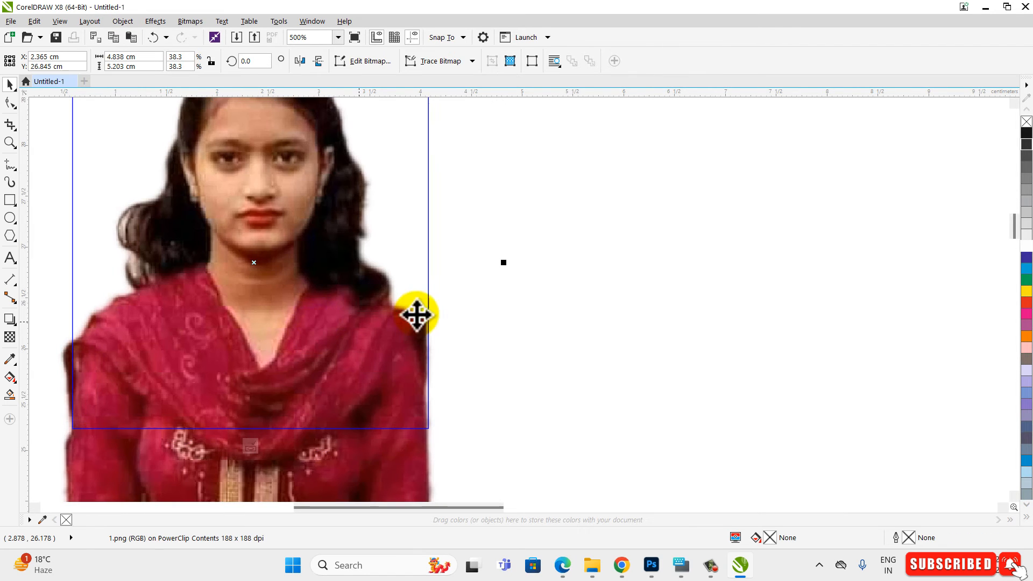
{"action": "scroll", "coordinate": [306, 322], "scroll_direction": "down", "scroll_amount": 1}
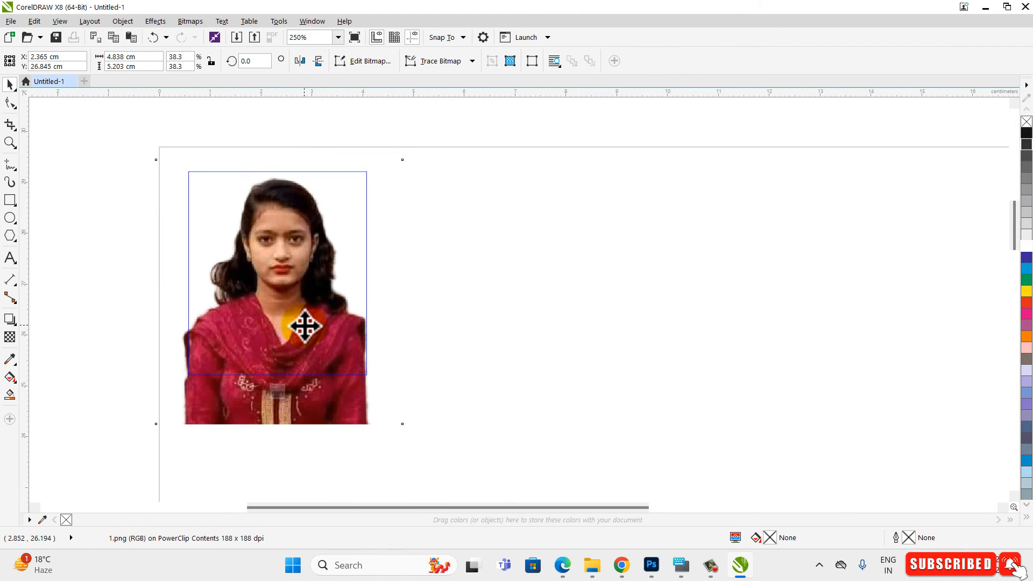
{"action": "left_click_drag", "start_coordinate": [305, 326], "coordinate": [307, 327]}
{"action": "left_click", "coordinate": [546, 293], "text": "ctrl"}
{"action": "scroll", "coordinate": [248, 311], "scroll_direction": "down", "scroll_amount": 1}
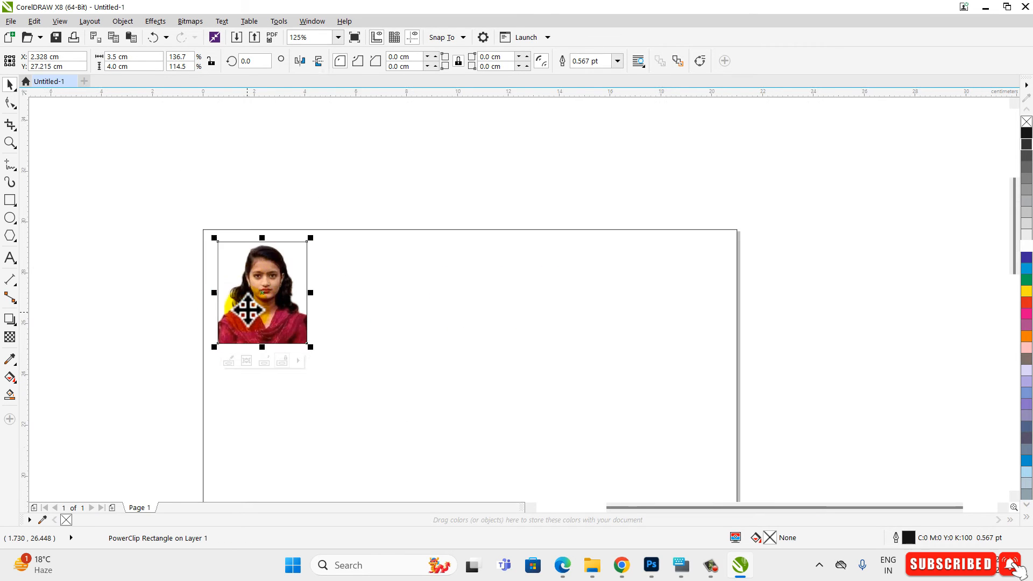
Step: Try cyan, red and yellow as background fills for the photo frame
{"action": "scroll", "coordinate": [248, 310], "scroll_direction": "up", "scroll_amount": 1}
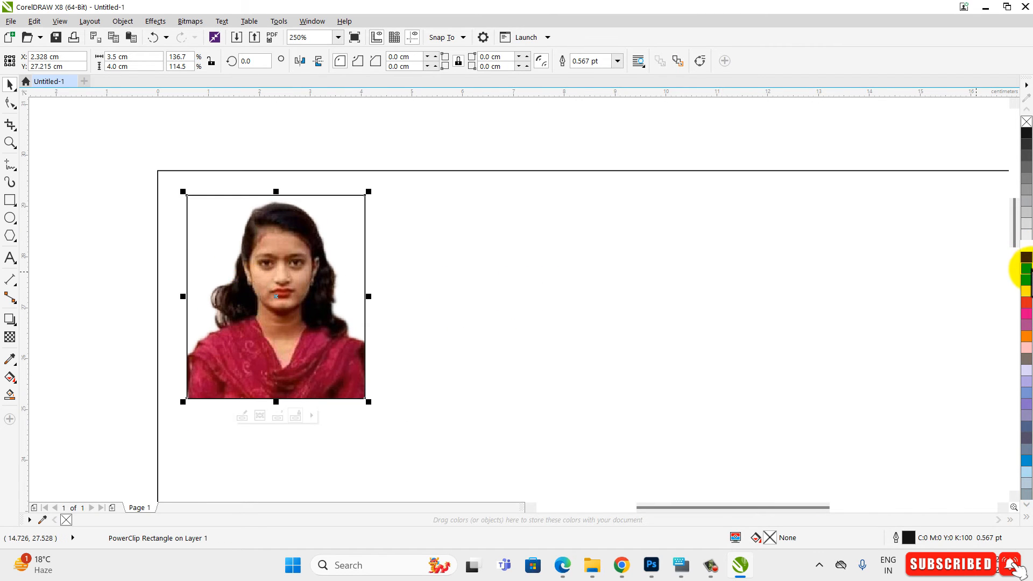
{"action": "left_click", "coordinate": [1027, 268]}
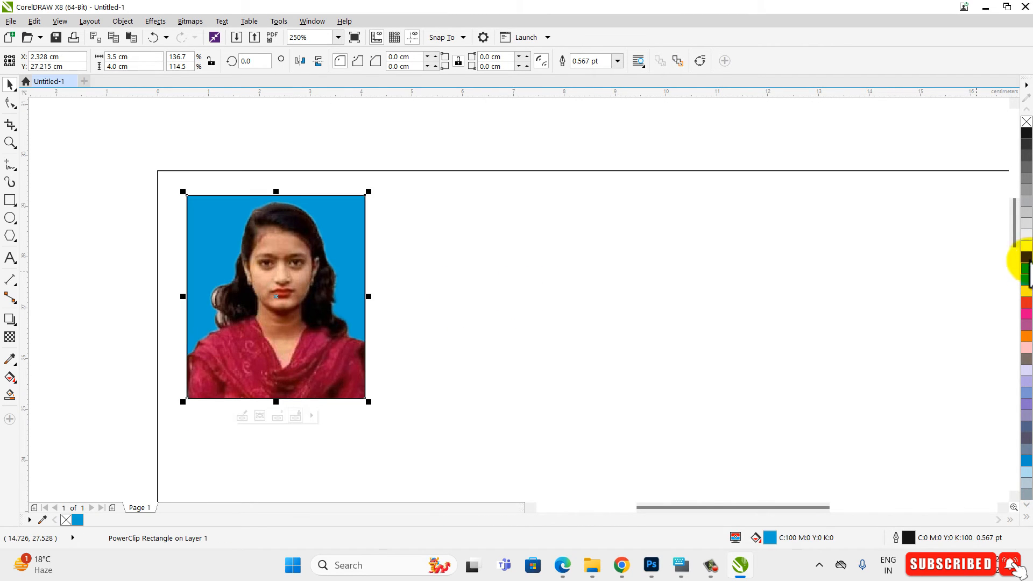
{"action": "left_click", "coordinate": [1027, 302]}
{"action": "left_click", "coordinate": [1026, 291]}
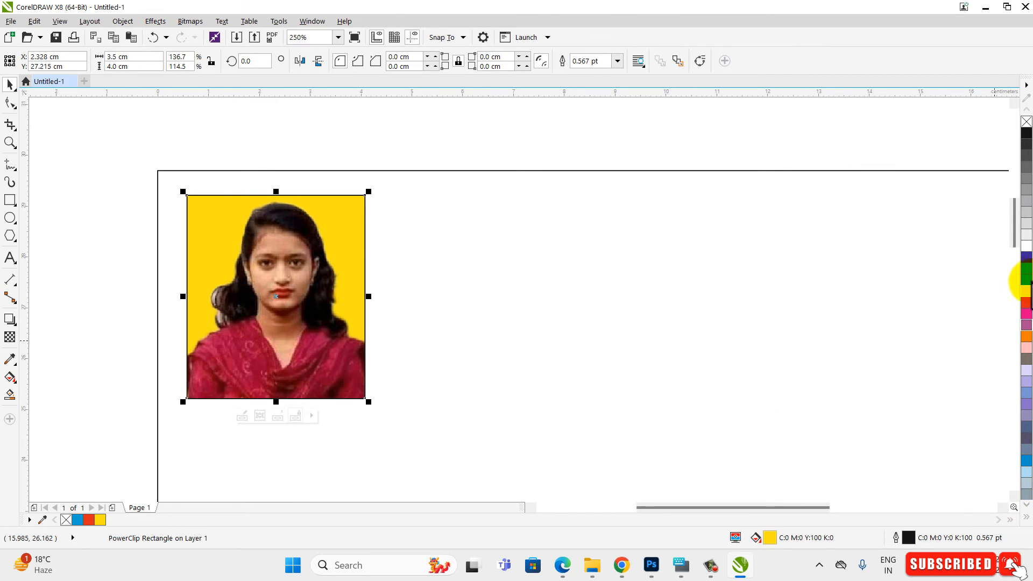
Step: Fill the photo frame with cyan and lighten it to a pale blue, C16 M0 Y1 K0
{"action": "left_click", "coordinate": [1027, 269]}
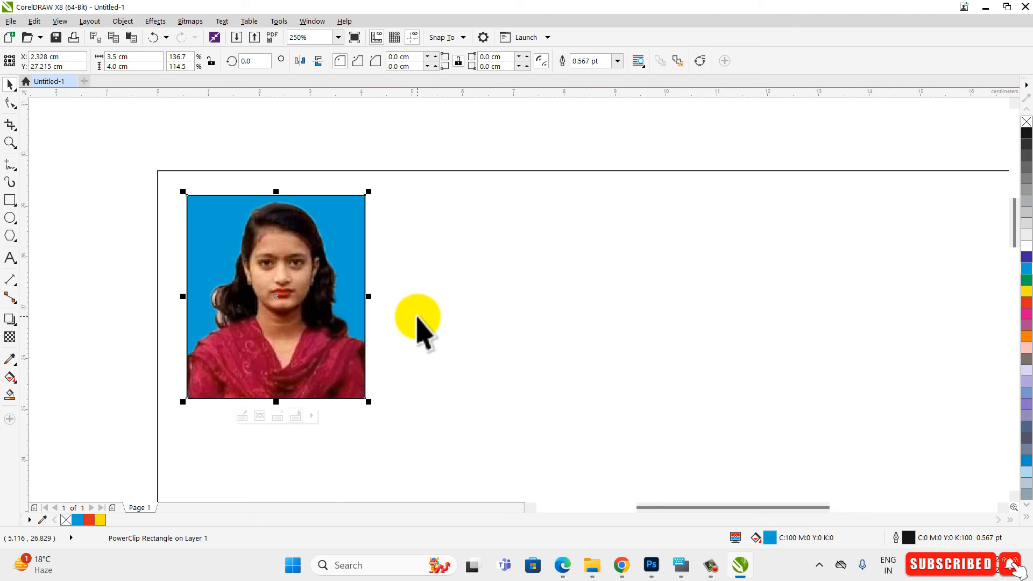
{"action": "key", "text": "shift+F11"}
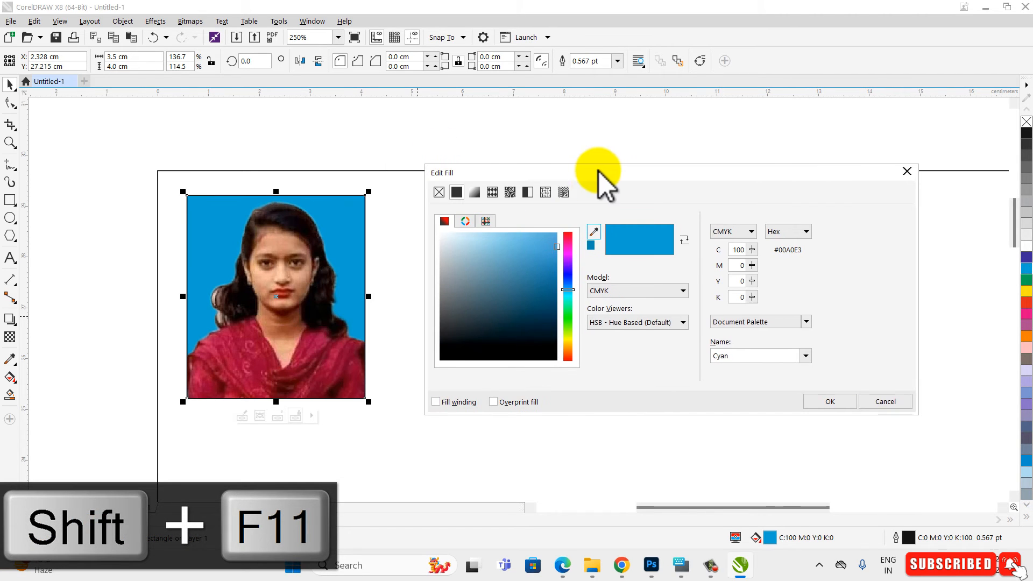
{"action": "left_click_drag", "start_coordinate": [544, 249], "coordinate": [461, 232]}
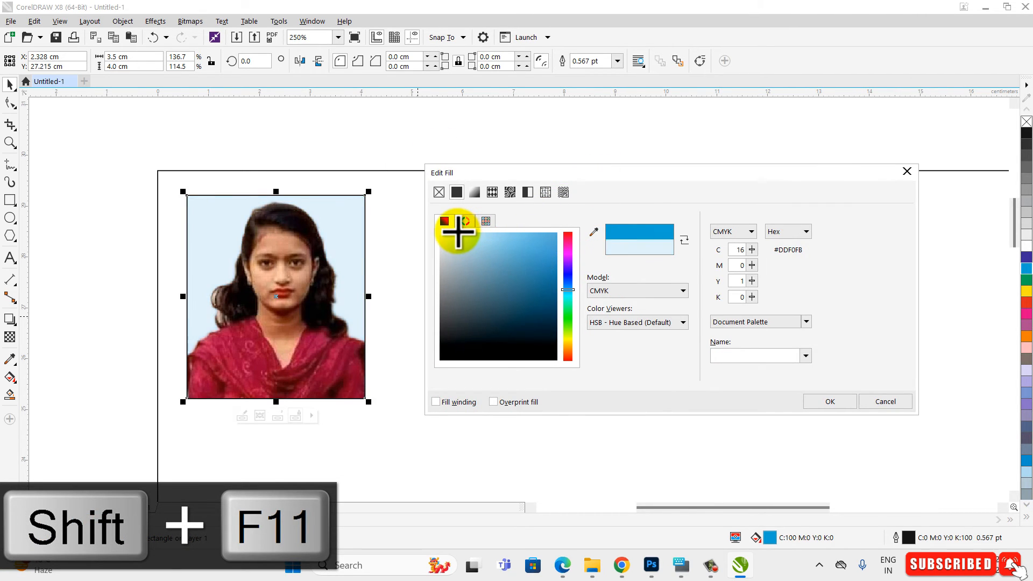
{"action": "left_click", "coordinate": [831, 402]}
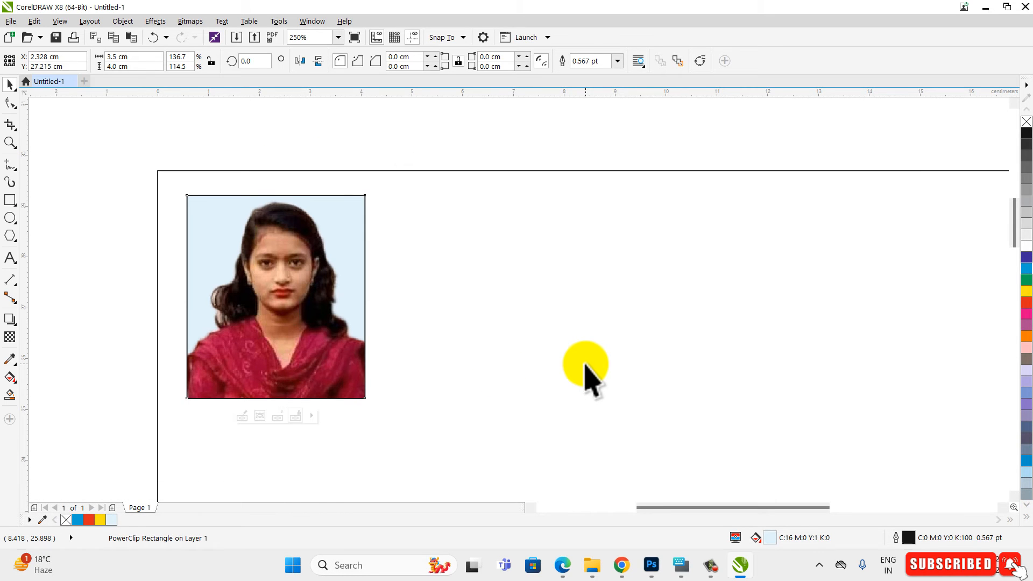
Step: Apply an elliptical fountain fill from pale blue to white behind the portrait, with the midpoint at 23%
{"action": "key", "text": "F11"}
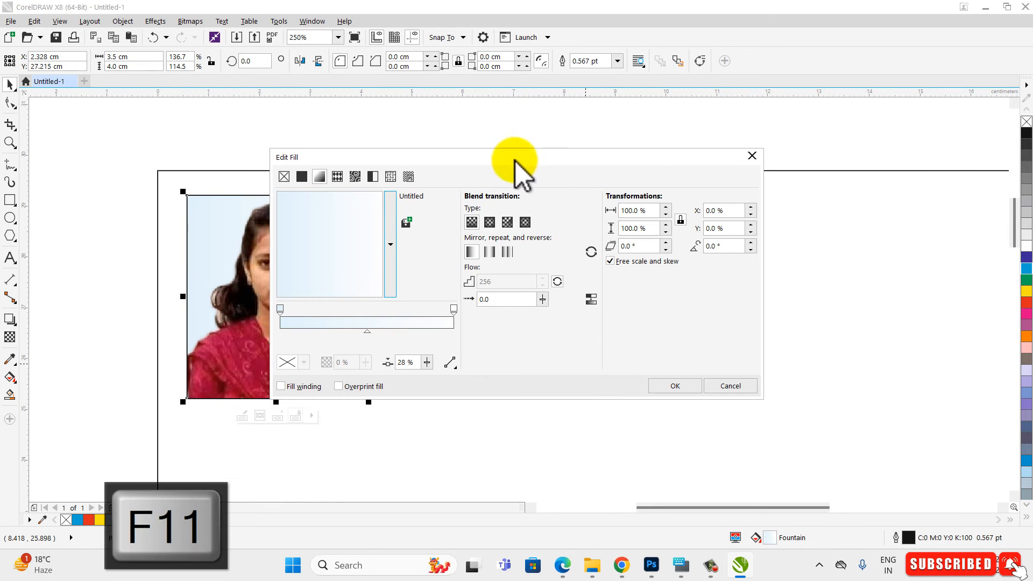
{"action": "left_click", "coordinate": [689, 240]}
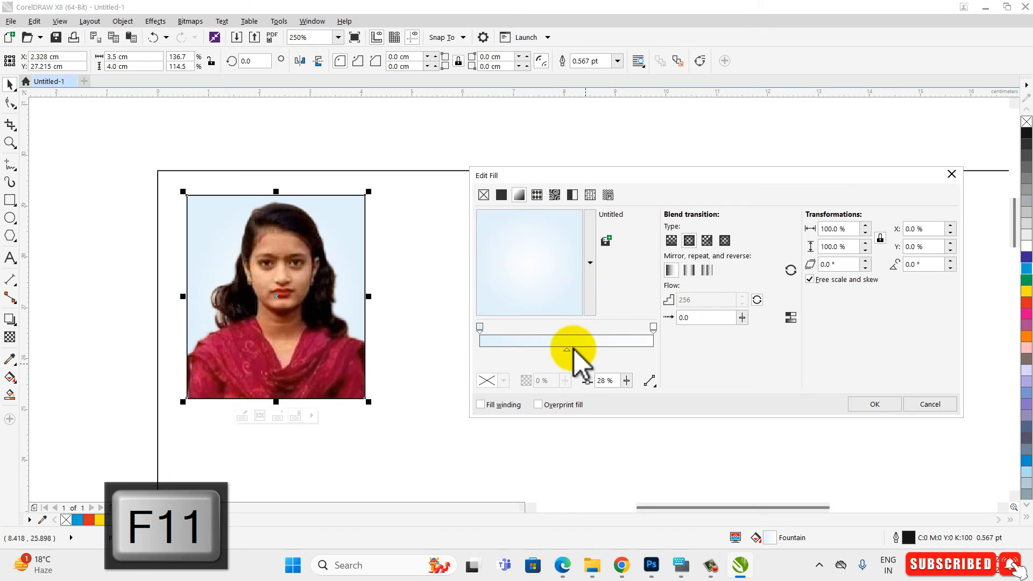
{"action": "left_click_drag", "start_coordinate": [568, 351], "coordinate": [519, 350]}
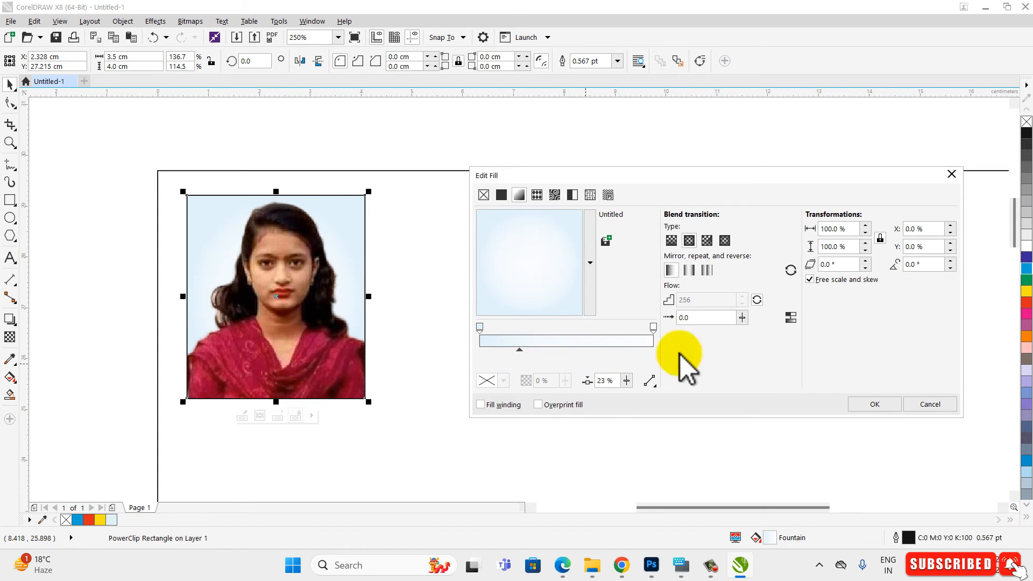
{"action": "left_click", "coordinate": [875, 404]}
Step: Change the photo frame's outline colour to 50% black
{"action": "scroll", "coordinate": [334, 212], "scroll_direction": "up", "scroll_amount": 4}
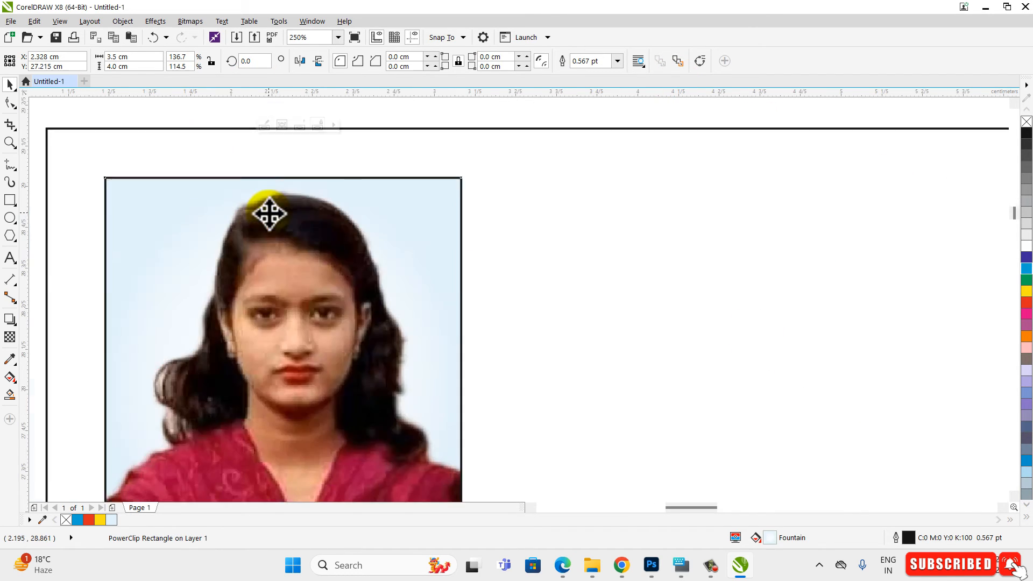
{"action": "scroll", "coordinate": [512, 239], "scroll_direction": "down", "scroll_amount": 2}
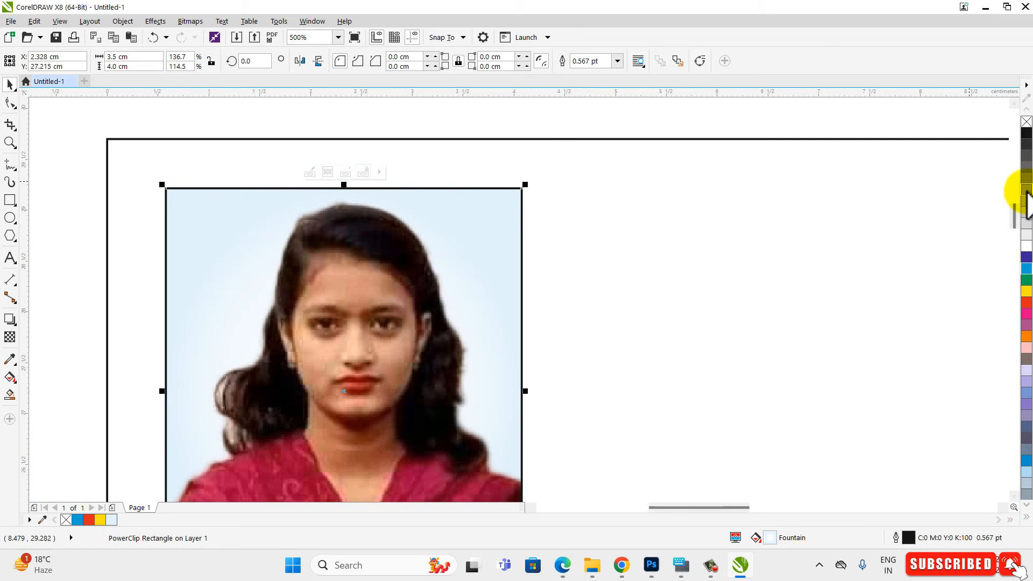
{"action": "scroll", "coordinate": [277, 249], "scroll_direction": "down", "scroll_amount": 2}
{"action": "left_click", "coordinate": [430, 204]}
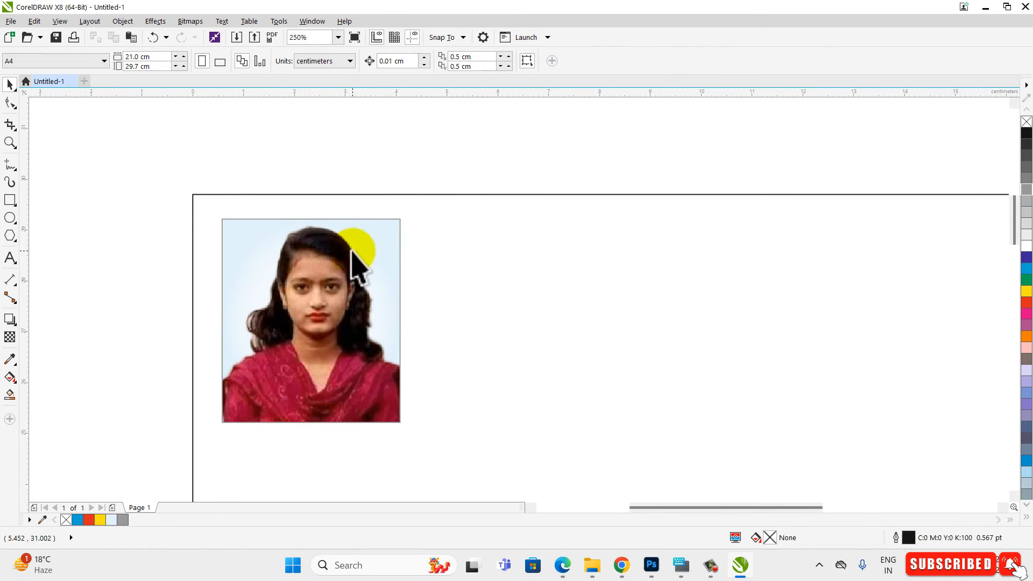
{"action": "left_click", "coordinate": [353, 250]}
Step: Copy and paste the photo, and place the duplicate right beside the original with a narrow gap
{"action": "scroll", "coordinate": [196, 179], "scroll_direction": "down", "scroll_amount": 2}
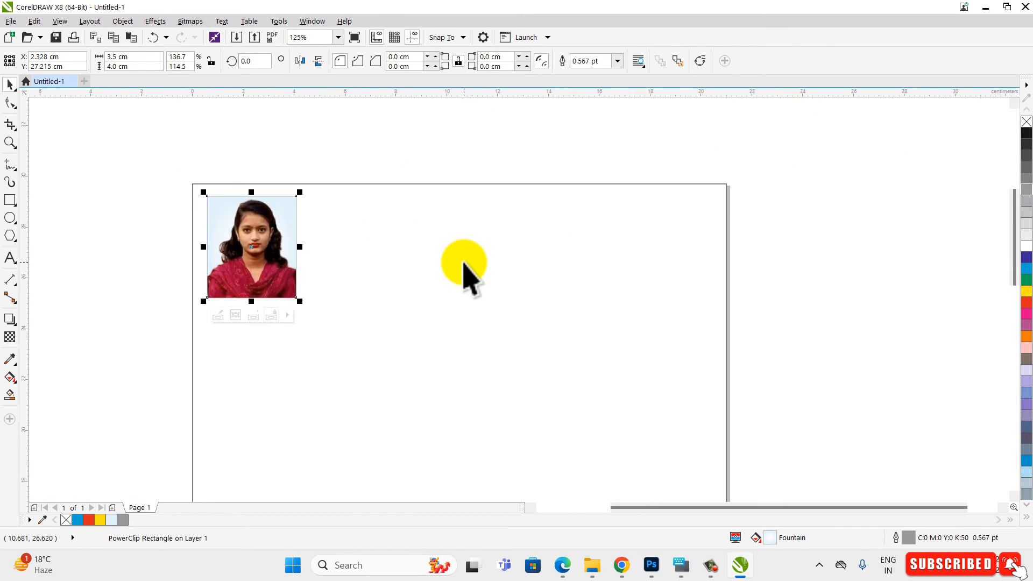
{"action": "key", "text": "ctrl+c"}
{"action": "key", "text": "ctrl+v"}
{"action": "scroll", "coordinate": [215, 219], "scroll_direction": "up", "scroll_amount": 2}
{"action": "left_click_drag", "start_coordinate": [237, 238], "coordinate": [418, 246]}
{"action": "scroll", "coordinate": [369, 247], "scroll_direction": "down", "scroll_amount": 1}
{"action": "scroll", "coordinate": [427, 254], "scroll_direction": "up", "scroll_amount": 1}
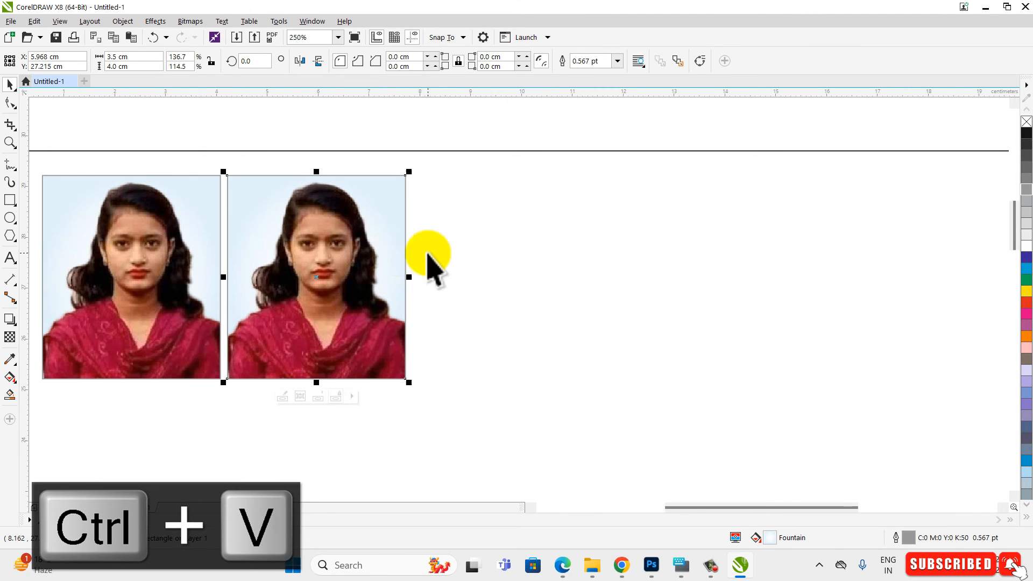
Step: Duplicate the second photo to the right with the same narrow gap and repeat it to make a row of five
{"action": "left_click_drag", "start_coordinate": [335, 246], "coordinate": [459, 275]}
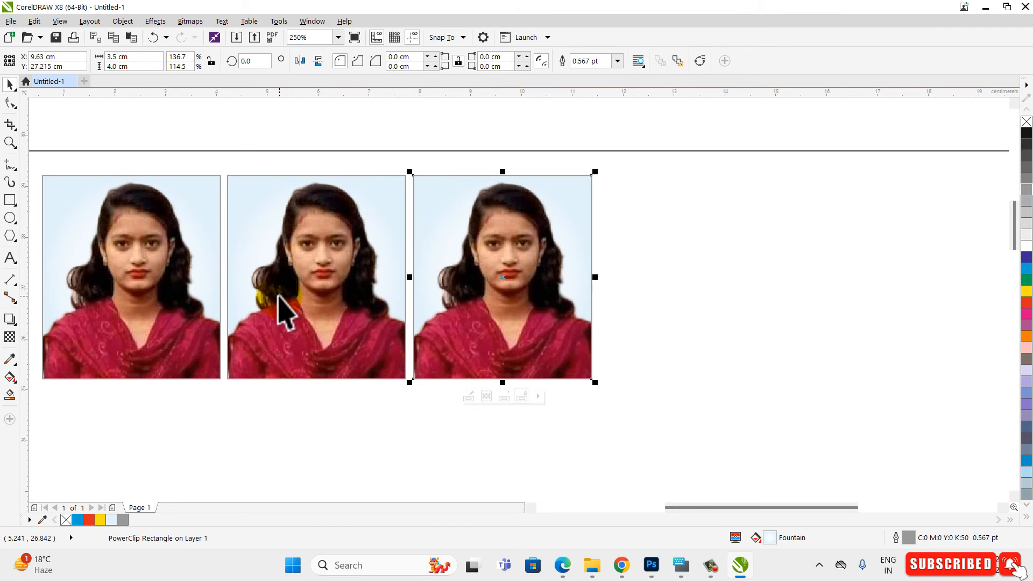
{"action": "scroll", "coordinate": [276, 295], "scroll_direction": "down", "scroll_amount": 1}
{"action": "key", "text": "ctrl+r"}
{"action": "key", "text": "ctrl+r"}
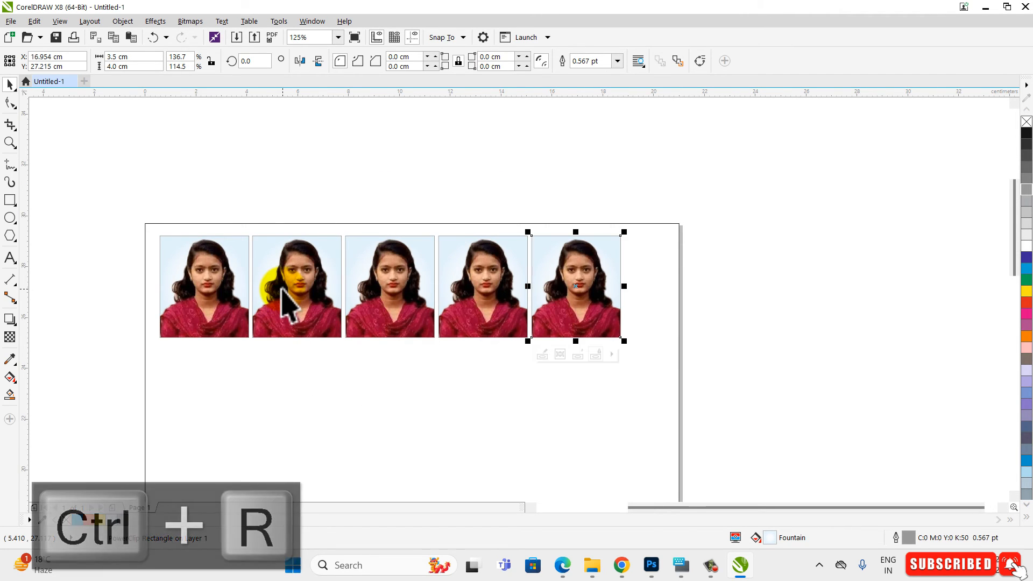
Step: Scale the row of five photos down proportionally so each is about 3.06 by 3.5 cm
{"action": "left_click", "coordinate": [212, 212]}
{"action": "left_click_drag", "start_coordinate": [97, 192], "coordinate": [825, 400]}
{"action": "left_click_drag", "start_coordinate": [625, 342], "coordinate": [595, 331]}
Step: Duplicate the fifth photo to the right with the same gap to complete a row of six
{"action": "left_click", "coordinate": [572, 189]}
{"action": "scroll", "coordinate": [574, 248], "scroll_direction": "up", "scroll_amount": 1}
{"action": "left_click_drag", "start_coordinate": [496, 288], "coordinate": [663, 285]}
{"action": "scroll", "coordinate": [664, 277], "scroll_direction": "down", "scroll_amount": 1}
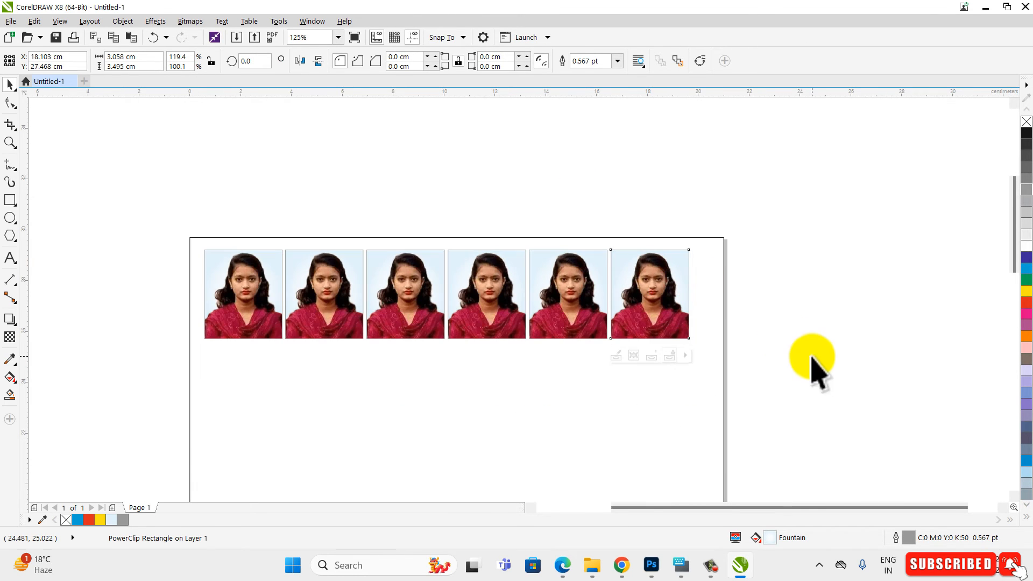
Step: Shift the whole row of six photos slightly right to centre it across the page, and group it
{"action": "left_click_drag", "start_coordinate": [813, 399], "coordinate": [183, 197]}
{"action": "left_click_drag", "start_coordinate": [489, 294], "coordinate": [497, 296]}
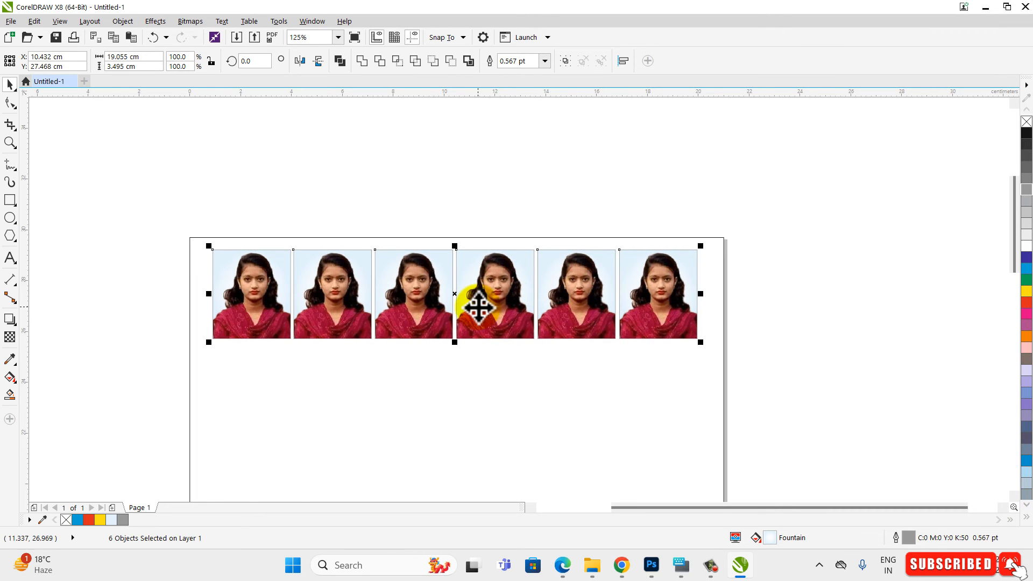
{"action": "key", "text": "ctrl+g"}
Step: Duplicate the grouped row just below itself with a narrow gap, and repeat it down the page to make seven rows
{"action": "left_click_drag", "start_coordinate": [494, 277], "coordinate": [495, 376]}
{"action": "scroll", "coordinate": [330, 272], "scroll_direction": "down", "scroll_amount": 2}
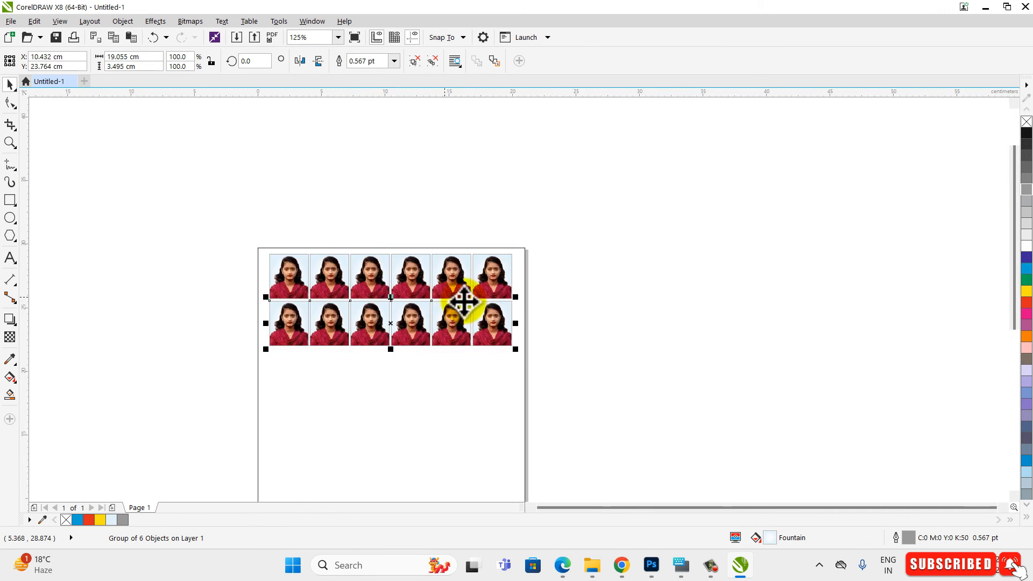
{"action": "key", "text": "ctrl+r"}
{"action": "key", "text": "ctrl+r"}
{"action": "key", "text": "ctrl+r"}
{"action": "key", "text": "ctrl+r"}
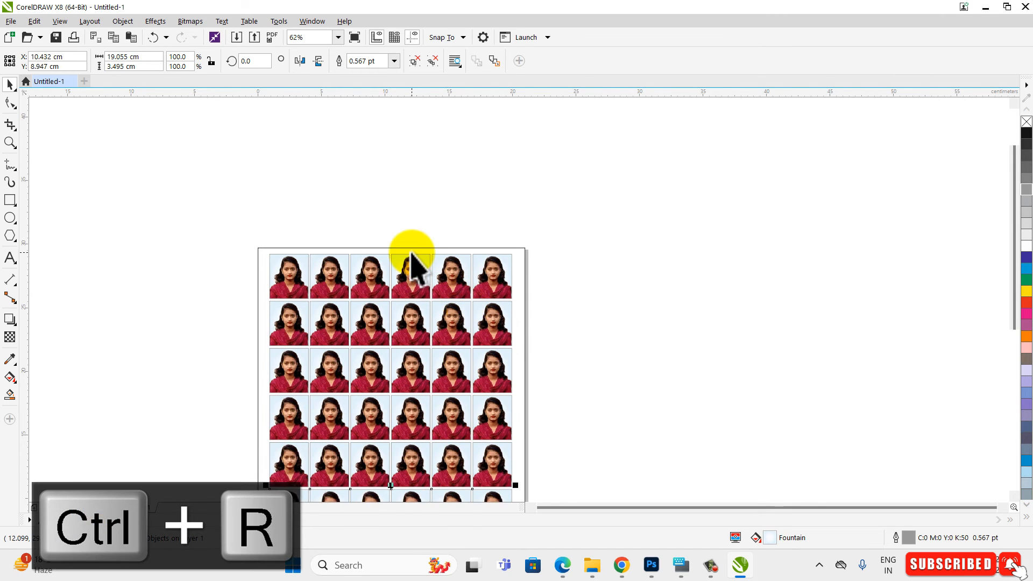
{"action": "scroll", "coordinate": [412, 254], "scroll_direction": "down", "scroll_amount": 1}
{"action": "scroll", "coordinate": [417, 426], "scroll_direction": "up", "scroll_amount": 1}
{"action": "key", "text": "ctrl+r"}
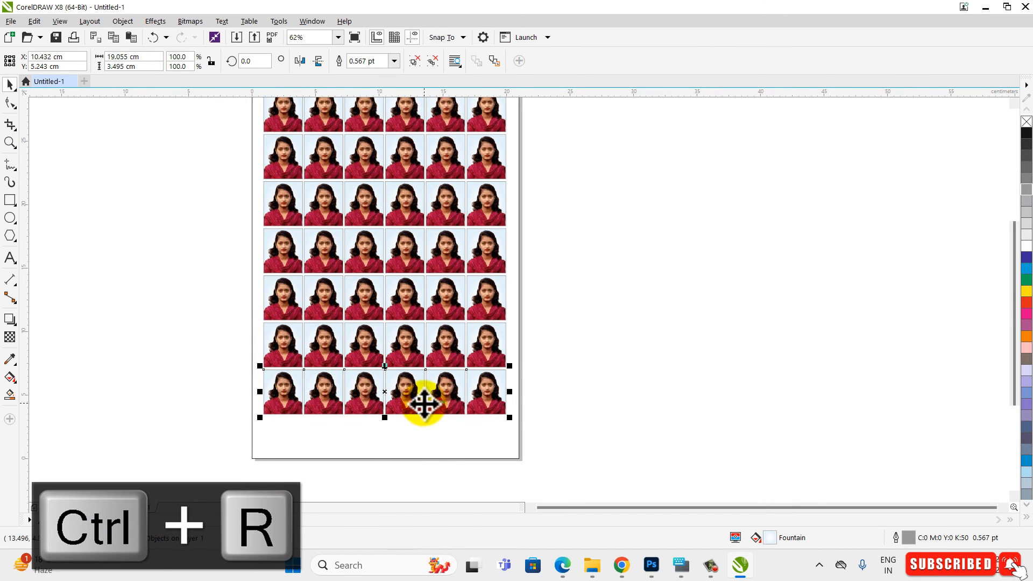
Step: Duplicate the seventh row tightly below itself to add an eighth row at the page's lower edge
{"action": "scroll", "coordinate": [382, 482], "scroll_direction": "up", "scroll_amount": 1}
{"action": "left_click_drag", "start_coordinate": [328, 318], "coordinate": [339, 415]}
{"action": "scroll", "coordinate": [512, 355], "scroll_direction": "down", "scroll_amount": 1}
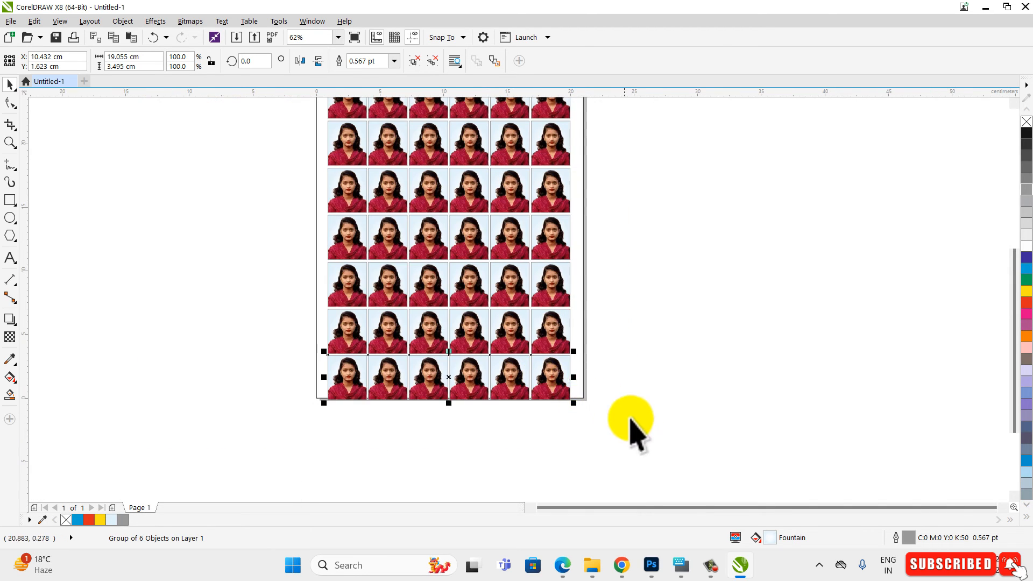
Step: Nudge the bottom two rows of photos slightly upward
{"action": "left_click_drag", "start_coordinate": [643, 449], "coordinate": [255, 284]}
{"action": "scroll", "coordinate": [470, 330], "scroll_direction": "up", "scroll_amount": 1}
{"action": "key", "text": "Up"}
{"action": "key", "text": "Up"}
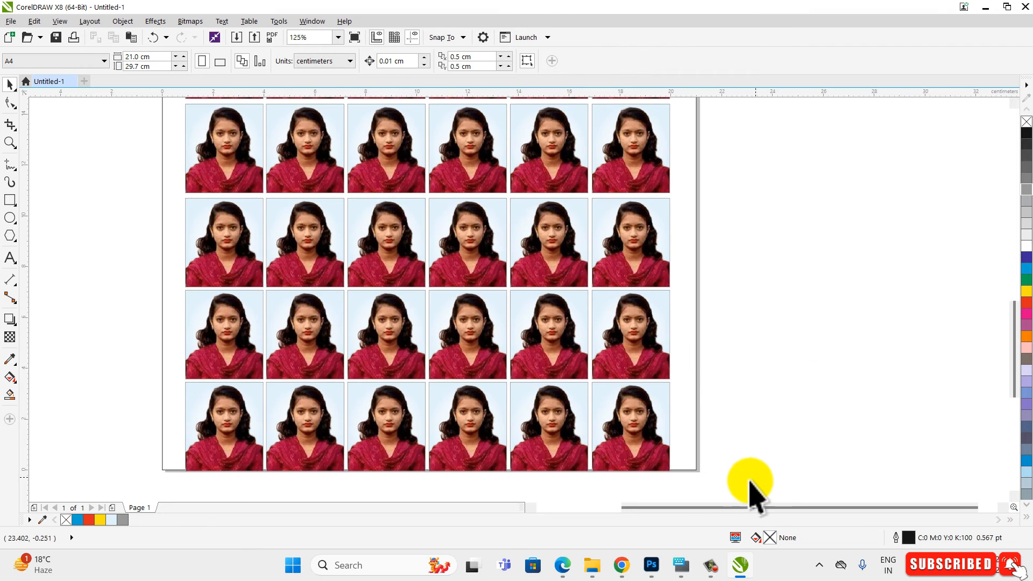
Step: Nudge the bottom three rows slightly upward to even out the row spacing and keep them on the page
{"action": "left_click_drag", "start_coordinate": [745, 494], "coordinate": [81, 184]}
{"action": "key", "text": "Up"}
{"action": "key", "text": "Up"}
{"action": "key", "text": "Up"}
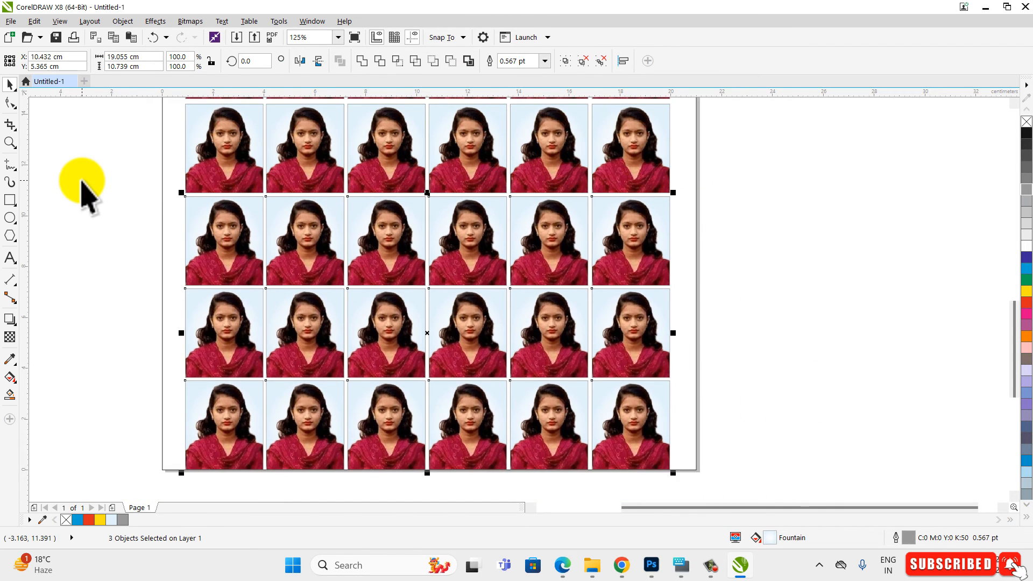
{"action": "left_click", "coordinate": [725, 472]}
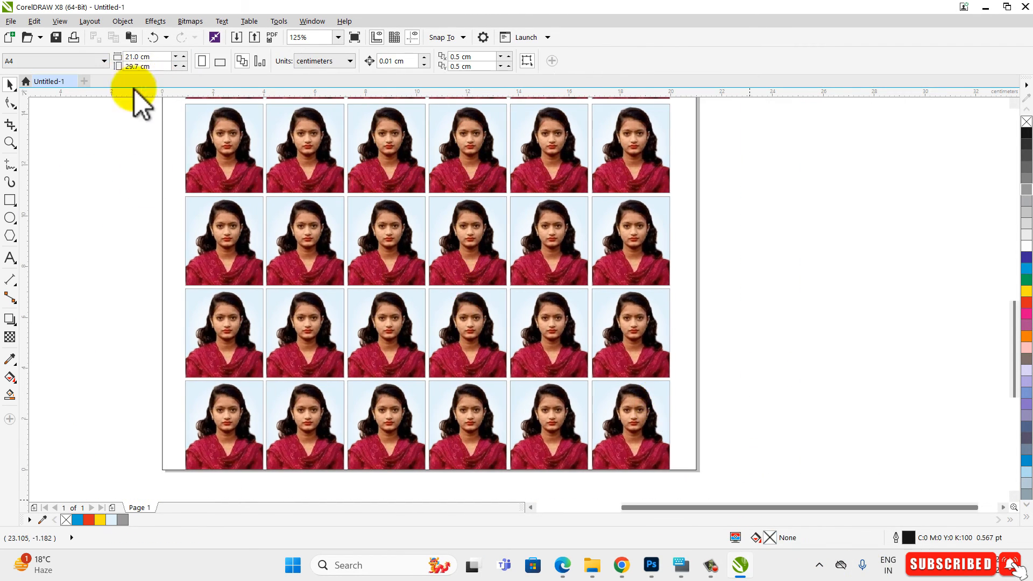
{"action": "scroll", "coordinate": [366, 391], "scroll_direction": "down", "scroll_amount": 1}
{"action": "scroll", "coordinate": [257, 239], "scroll_direction": "up", "scroll_amount": 1}
{"action": "scroll", "coordinate": [237, 254], "scroll_direction": "down", "scroll_amount": 1}
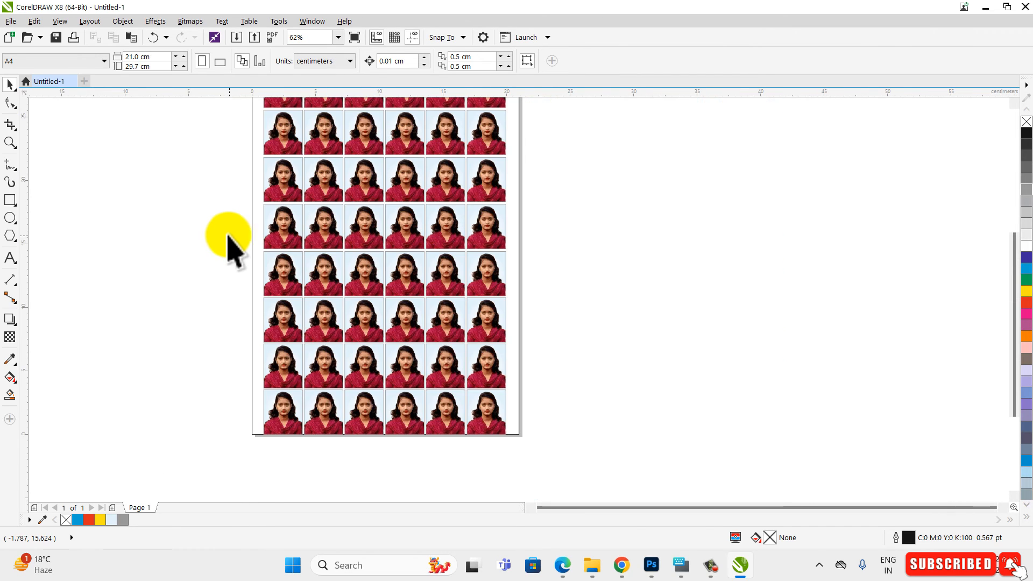
Step: Nudge the bottom four rows of photos slightly upward, and shift the bottom five rows up likewise
{"action": "left_click_drag", "start_coordinate": [221, 232], "coordinate": [570, 479]}
{"action": "scroll", "coordinate": [309, 245], "scroll_direction": "up", "scroll_amount": 1}
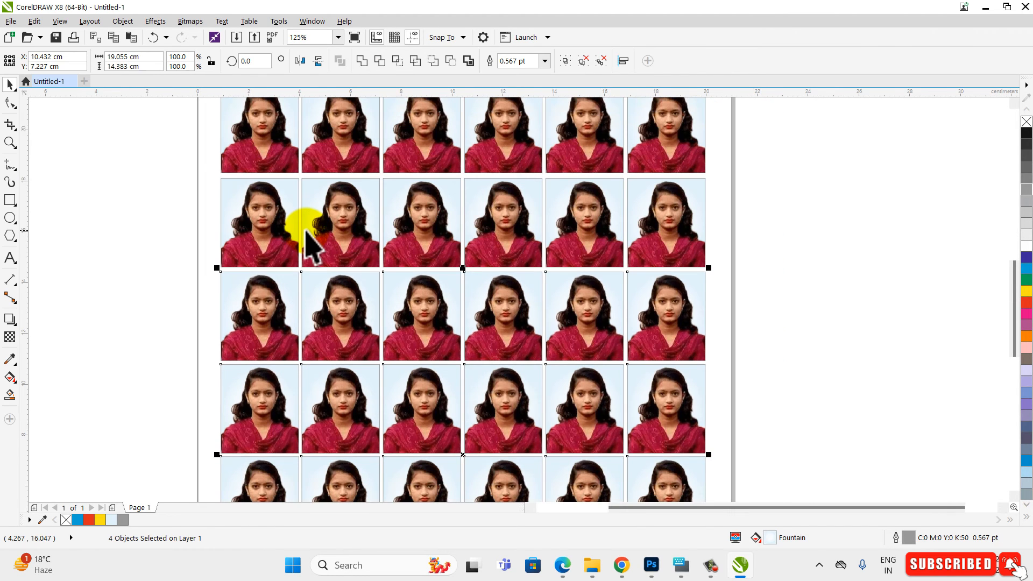
{"action": "scroll", "coordinate": [309, 245], "scroll_direction": "down", "scroll_amount": 1}
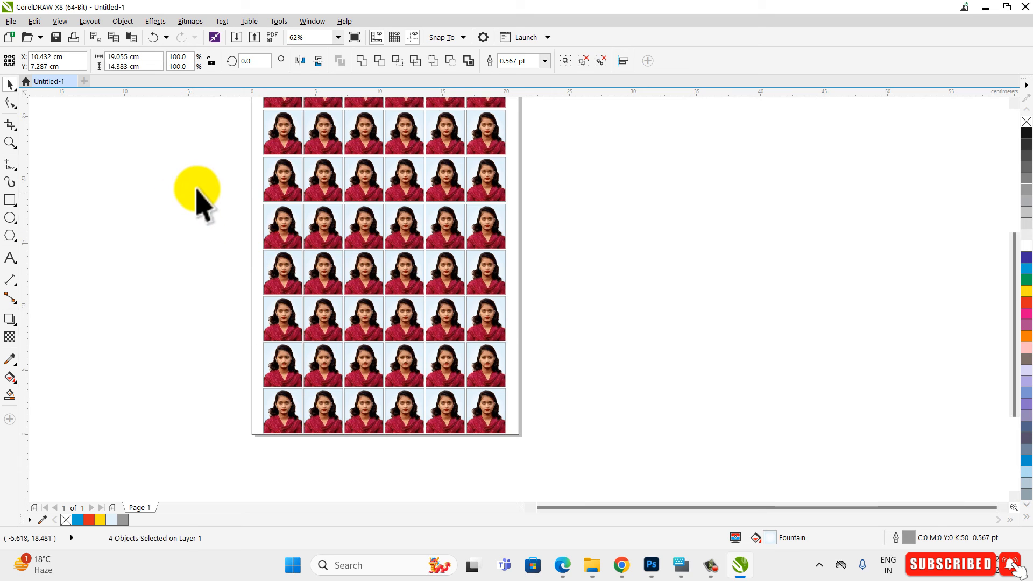
{"action": "left_click_drag", "start_coordinate": [197, 187], "coordinate": [598, 498]}
{"action": "scroll", "coordinate": [362, 183], "scroll_direction": "up", "scroll_amount": 1}
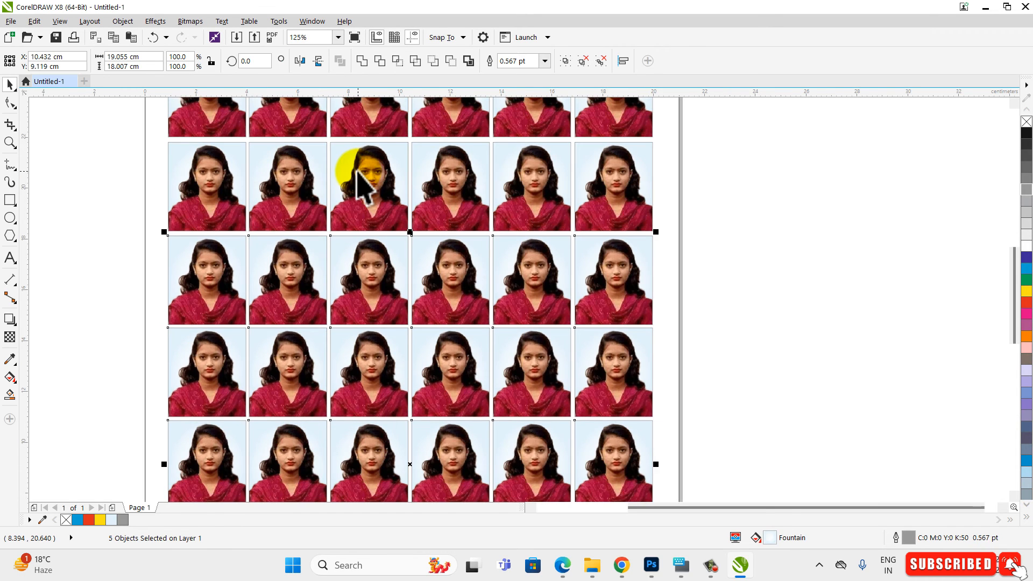
Step: Nudge the bottom six rows and the bottom seven rows slightly upward to even out the remaining row gaps
{"action": "scroll", "coordinate": [362, 205], "scroll_direction": "down", "scroll_amount": 1}
{"action": "left_click_drag", "start_coordinate": [190, 155], "coordinate": [600, 485]}
{"action": "scroll", "coordinate": [356, 140], "scroll_direction": "up", "scroll_amount": 1}
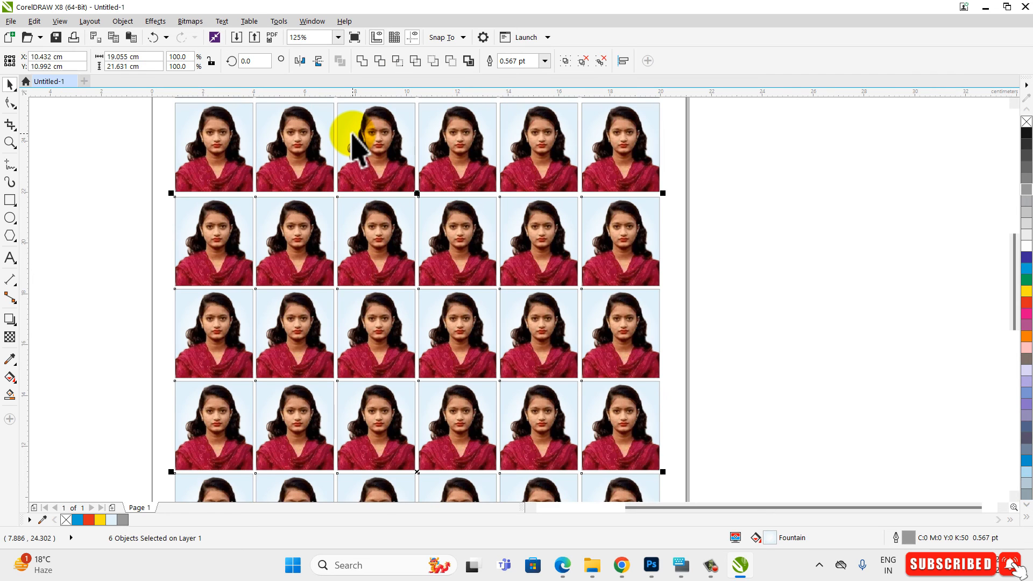
{"action": "key", "text": "Up"}
{"action": "scroll", "coordinate": [368, 305], "scroll_direction": "down", "scroll_amount": 1}
{"action": "left_click_drag", "start_coordinate": [240, 141], "coordinate": [602, 481]}
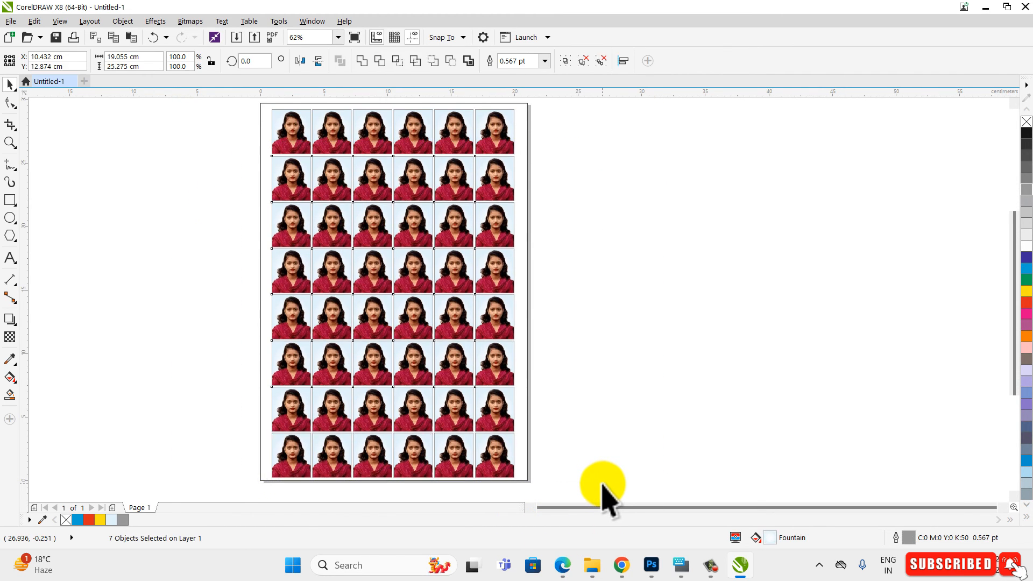
Step: Group all eight rows of photos and centre the group within the page-sized rectangle
{"action": "left_click", "coordinate": [238, 100]}
{"action": "left_click_drag", "start_coordinate": [237, 99], "coordinate": [423, 312]}
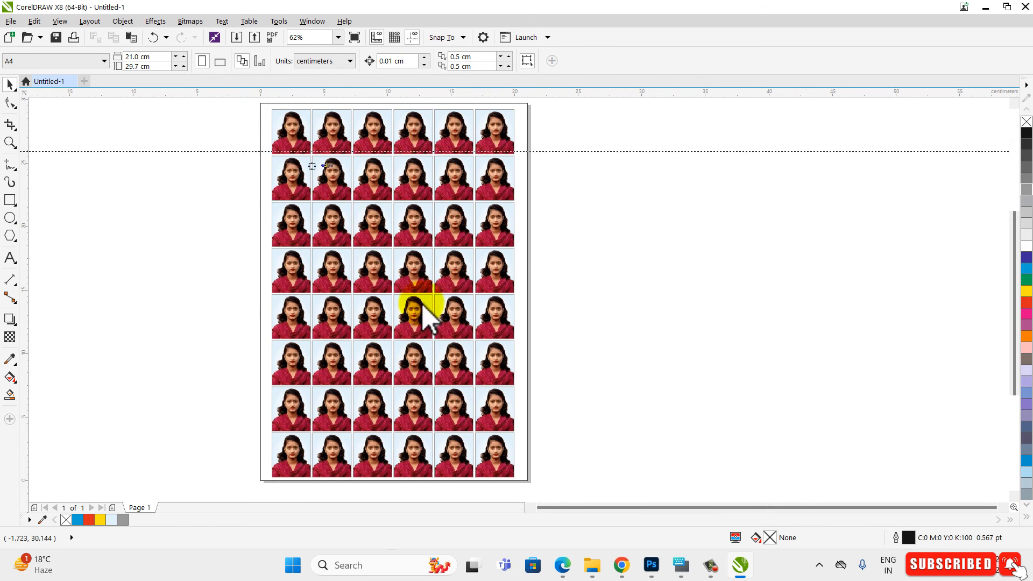
{"action": "left_click_drag", "start_coordinate": [253, 100], "coordinate": [619, 479]}
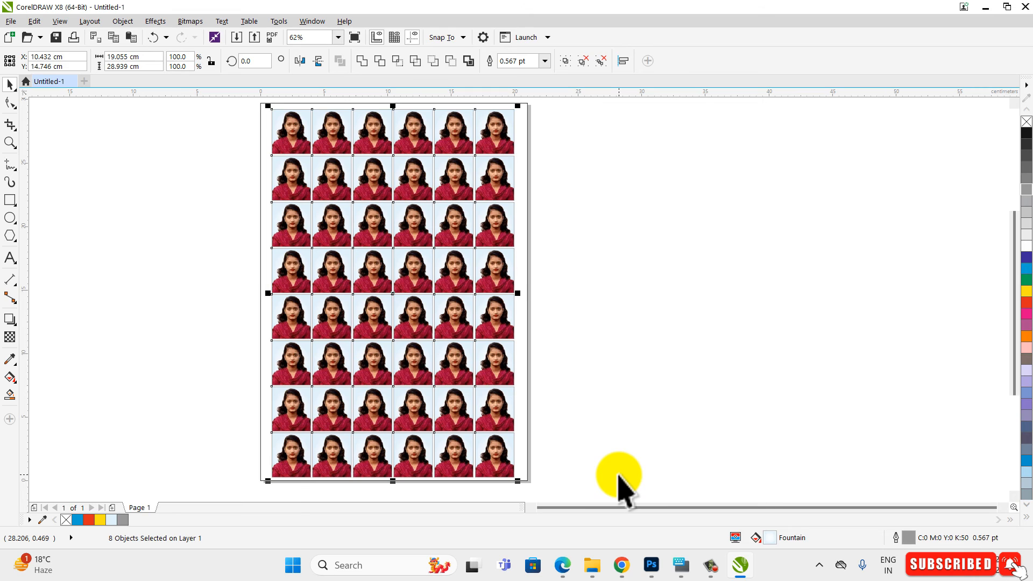
{"action": "key", "text": "ctrl+g"}
{"action": "key", "text": "ctrl+t"}
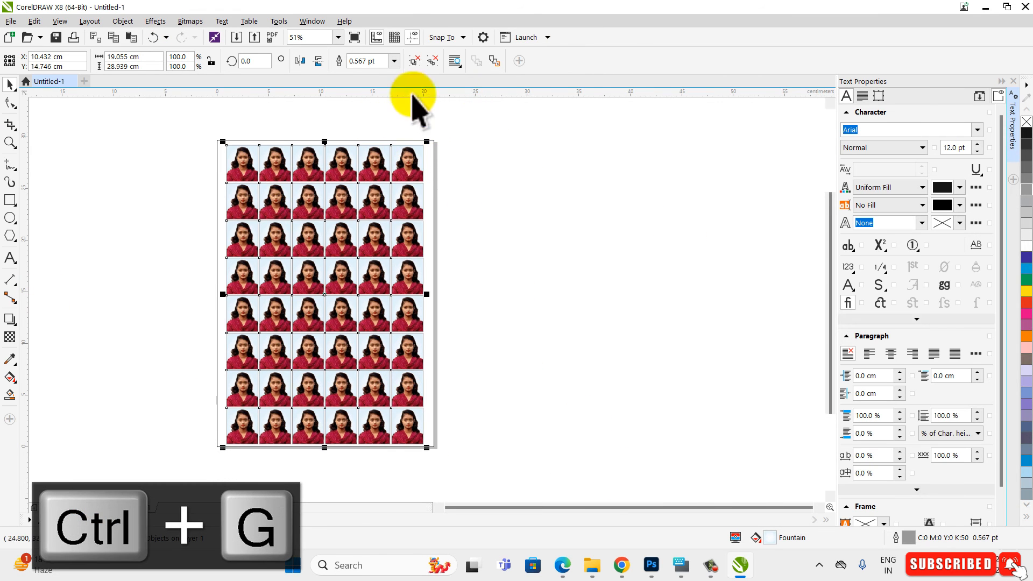
{"action": "left_click", "coordinate": [434, 164], "text": "shift"}
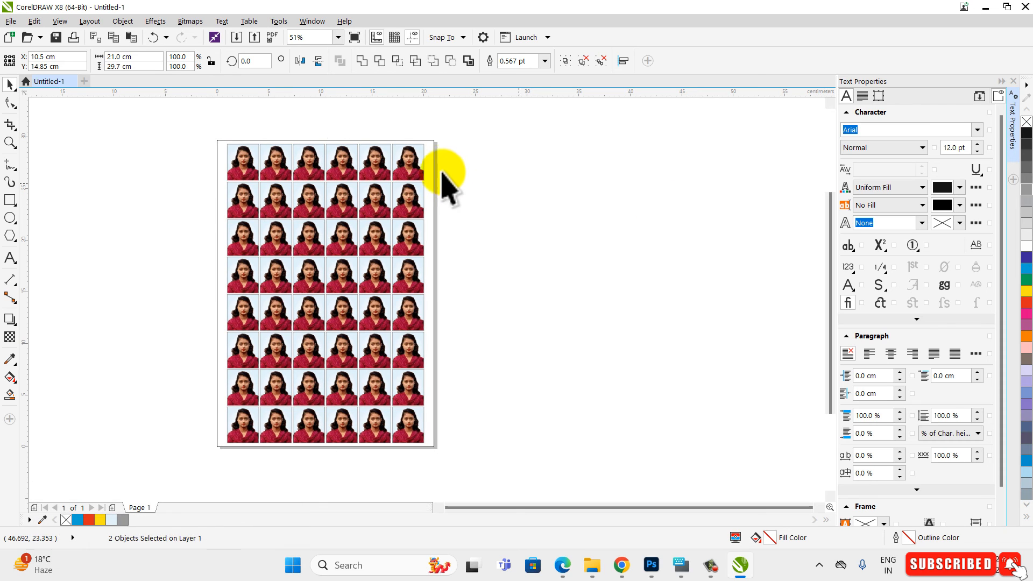
Step: Remove the outline from the page-sized rectangle around the photos
{"action": "left_click", "coordinate": [436, 160]}
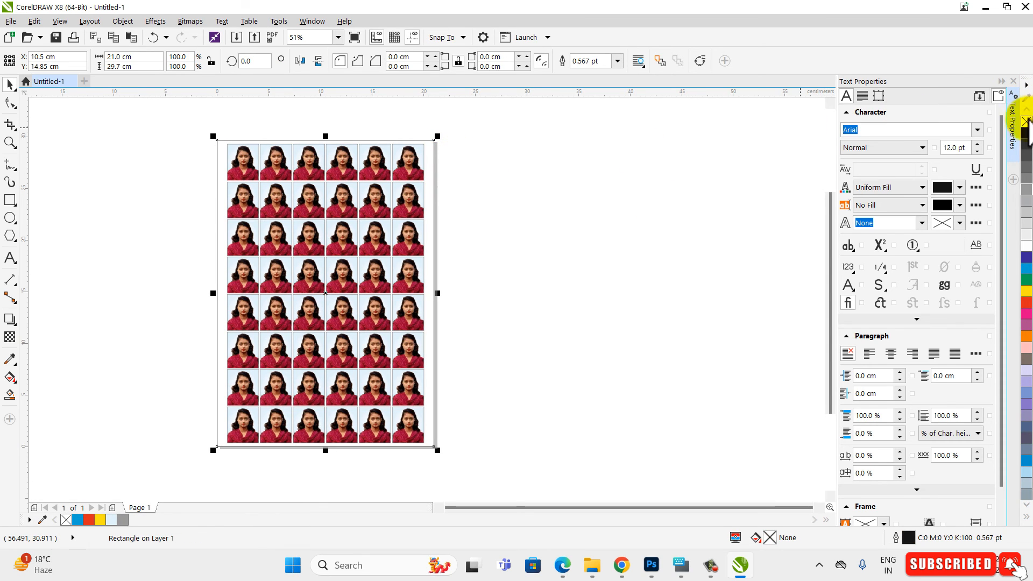
{"action": "scroll", "coordinate": [270, 172], "scroll_direction": "up", "scroll_amount": 2}
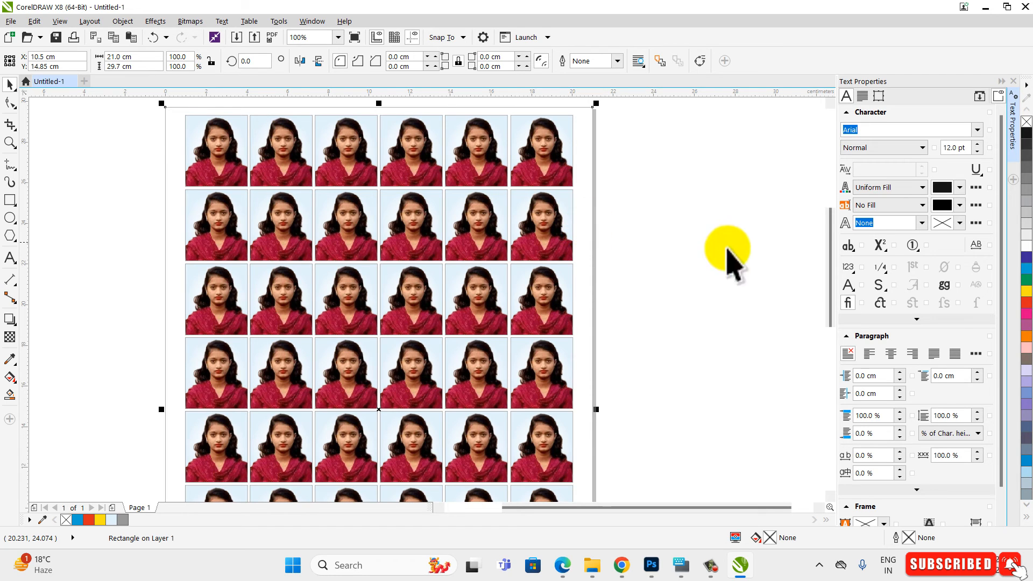
{"action": "left_click", "coordinate": [48, 371]}
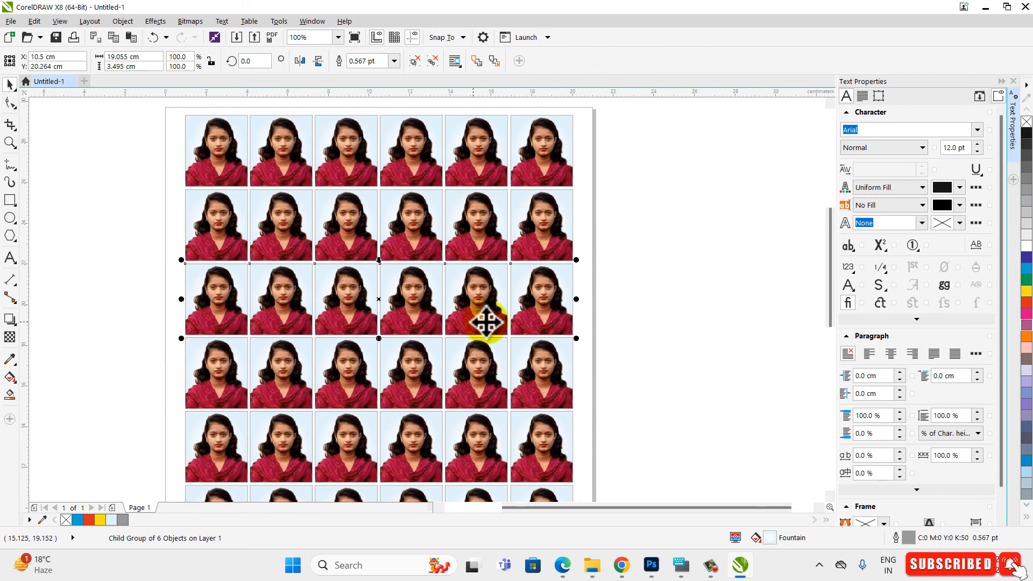
Step: Fill the photo backgrounds of the third row with white and those of the fourth row with orange
{"action": "left_click", "coordinate": [1026, 247]}
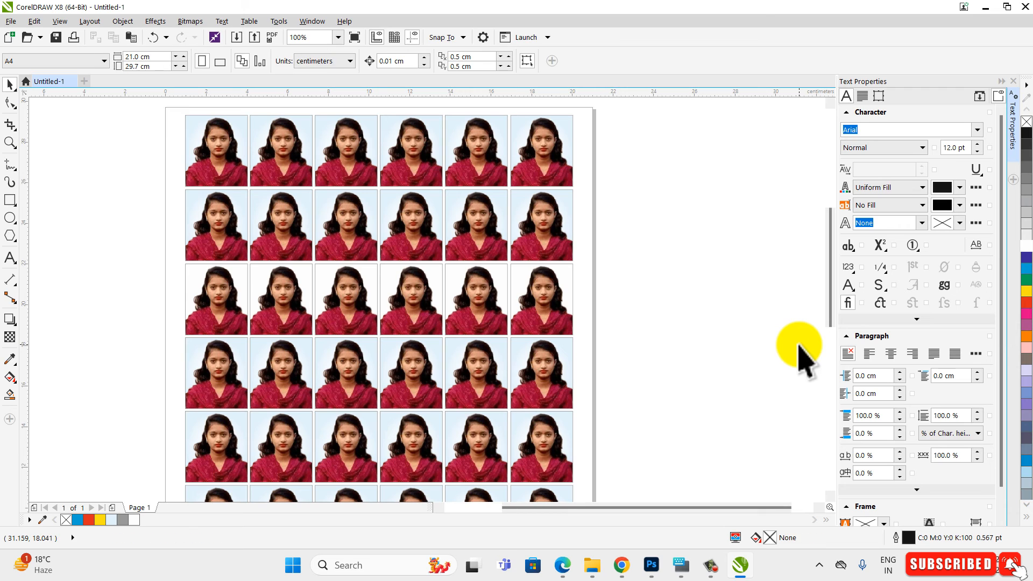
{"action": "left_click", "coordinate": [555, 397]}
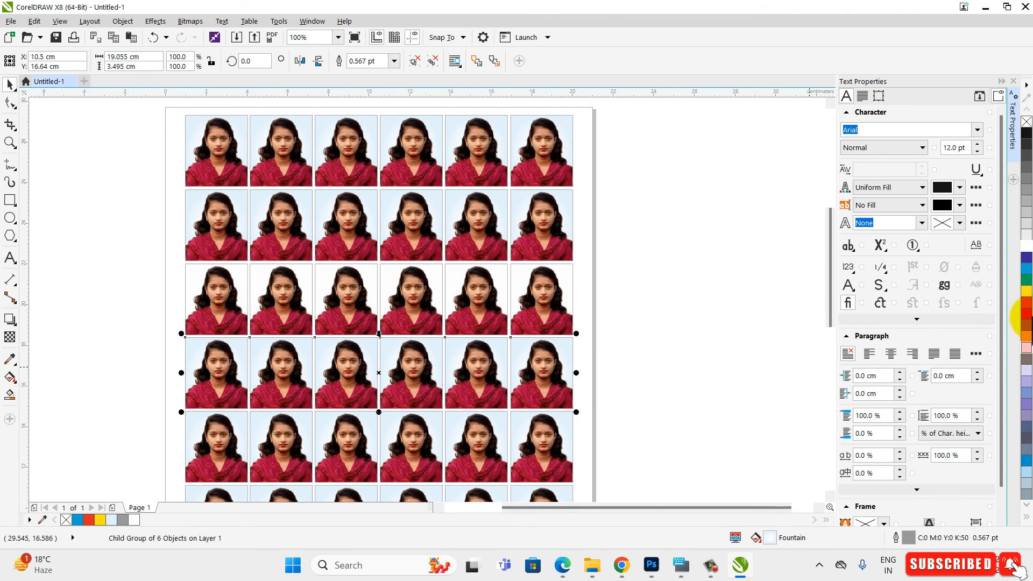
{"action": "left_click", "coordinate": [1026, 336]}
Step: Fill the photo backgrounds of the sixth row with blue and those of the eighth row with purple
{"action": "scroll", "coordinate": [226, 312], "scroll_direction": "down", "scroll_amount": 2}
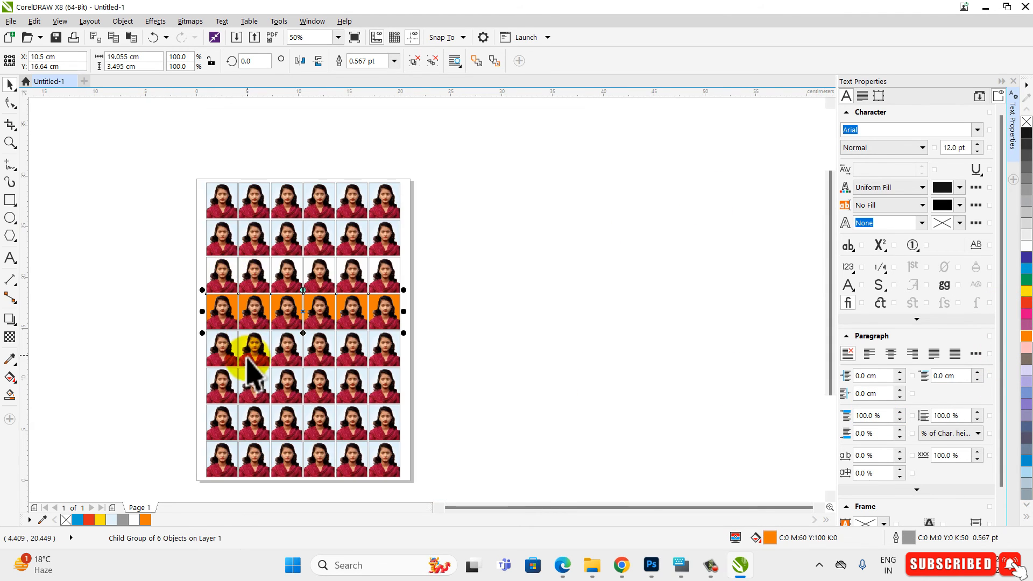
{"action": "scroll", "coordinate": [269, 388], "scroll_direction": "up", "scroll_amount": 2}
{"action": "left_click", "coordinate": [288, 417]}
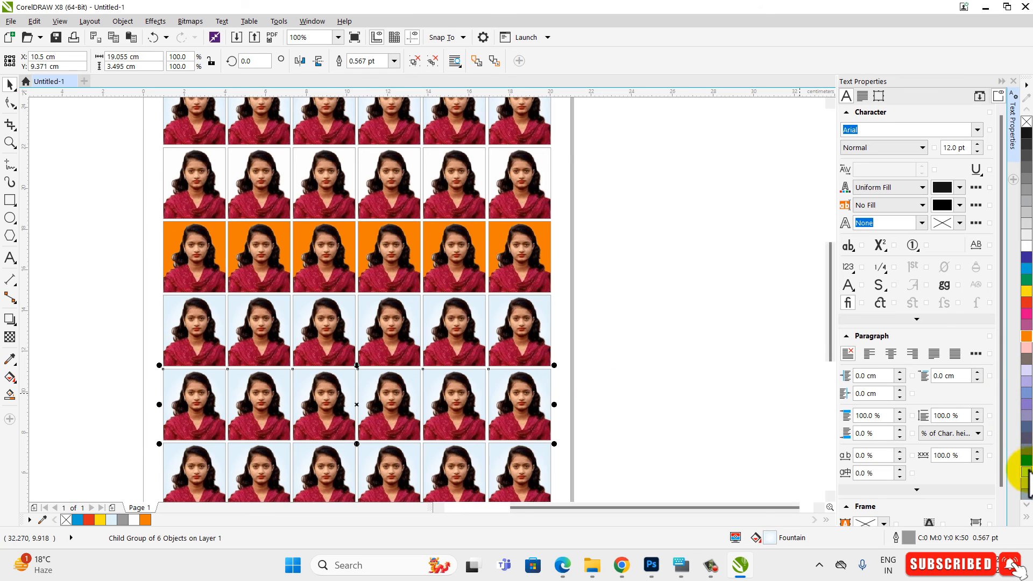
{"action": "left_click", "coordinate": [1025, 473]}
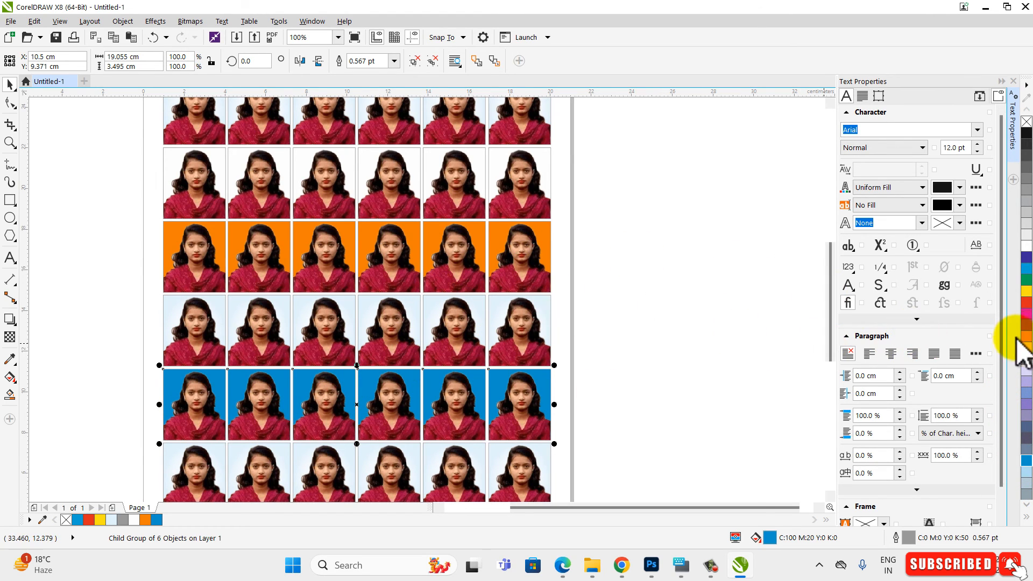
{"action": "scroll", "coordinate": [484, 469], "scroll_direction": "down", "scroll_amount": 2}
{"action": "scroll", "coordinate": [452, 462], "scroll_direction": "up", "scroll_amount": 2}
{"action": "left_click", "coordinate": [428, 450]}
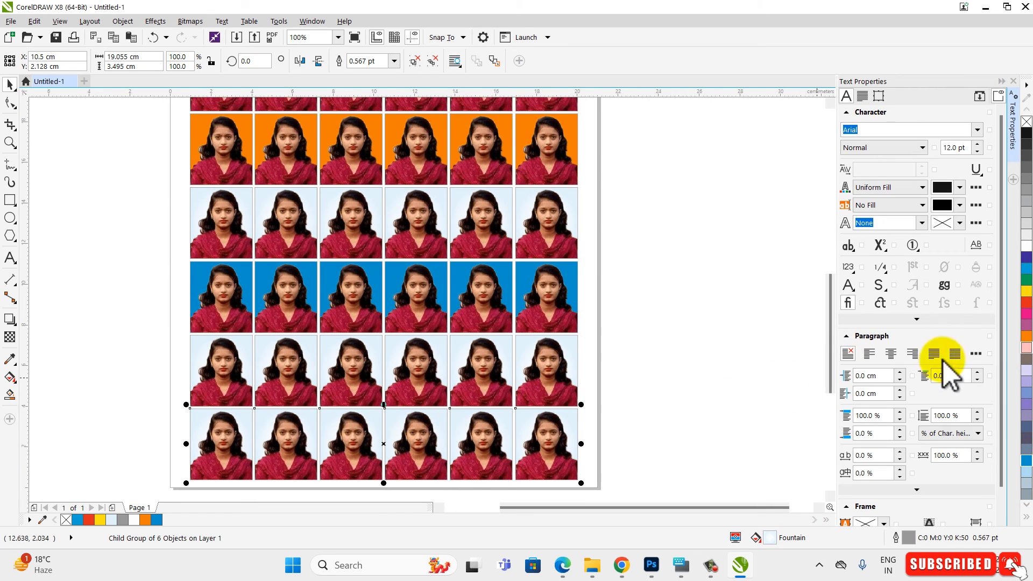
{"action": "left_click", "coordinate": [1026, 326]}
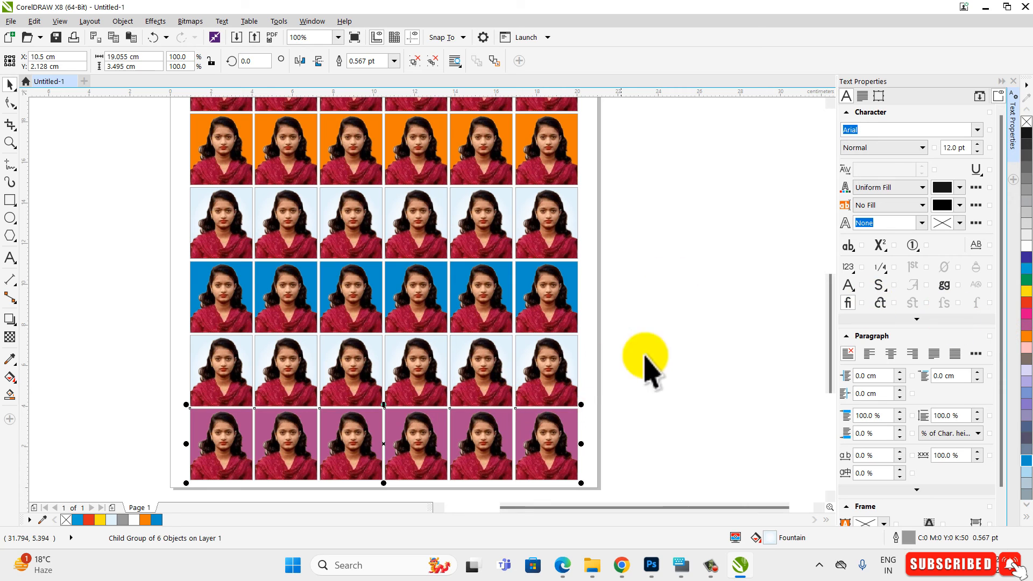
{"action": "key", "text": "Escape"}
Step: Examine the whole photo sheet in the print preview and return to the print settings
{"action": "scroll", "coordinate": [483, 289], "scroll_direction": "down", "scroll_amount": 2}
{"action": "scroll", "coordinate": [323, 334], "scroll_direction": "down", "scroll_amount": 2}
{"action": "key", "text": "z"}
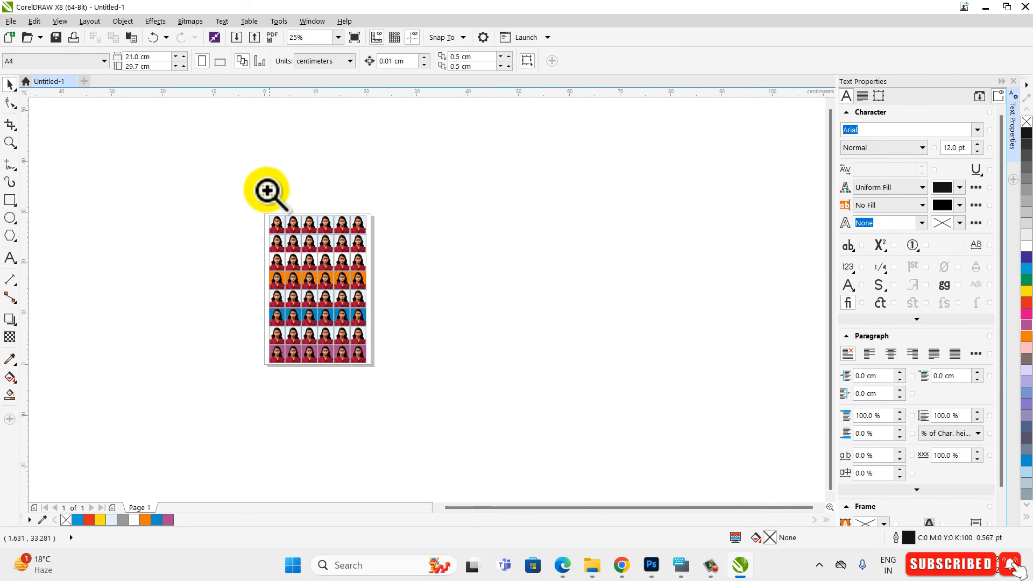
{"action": "left_click_drag", "start_coordinate": [260, 211], "coordinate": [373, 371]}
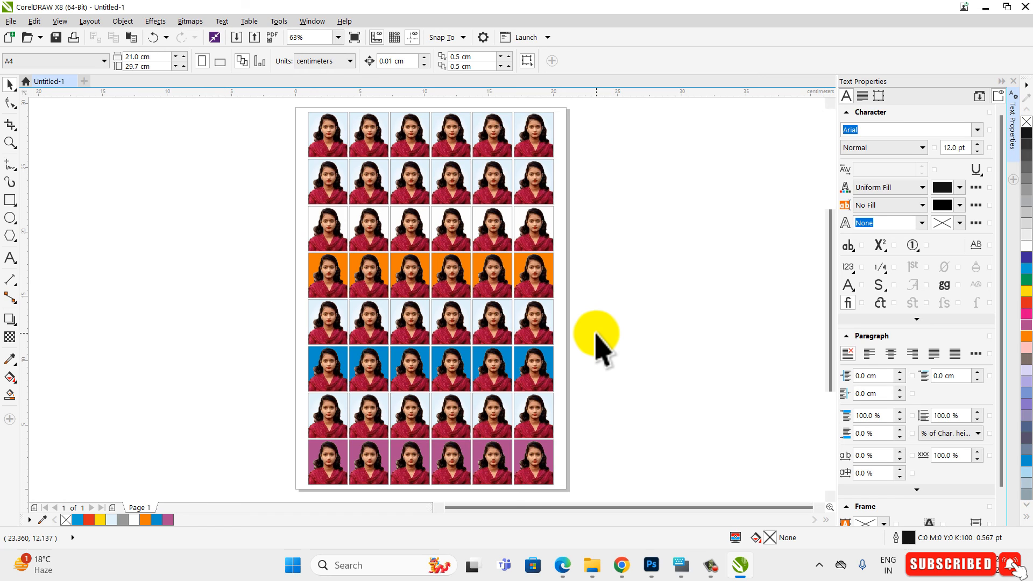
{"action": "left_click", "coordinate": [11, 21]}
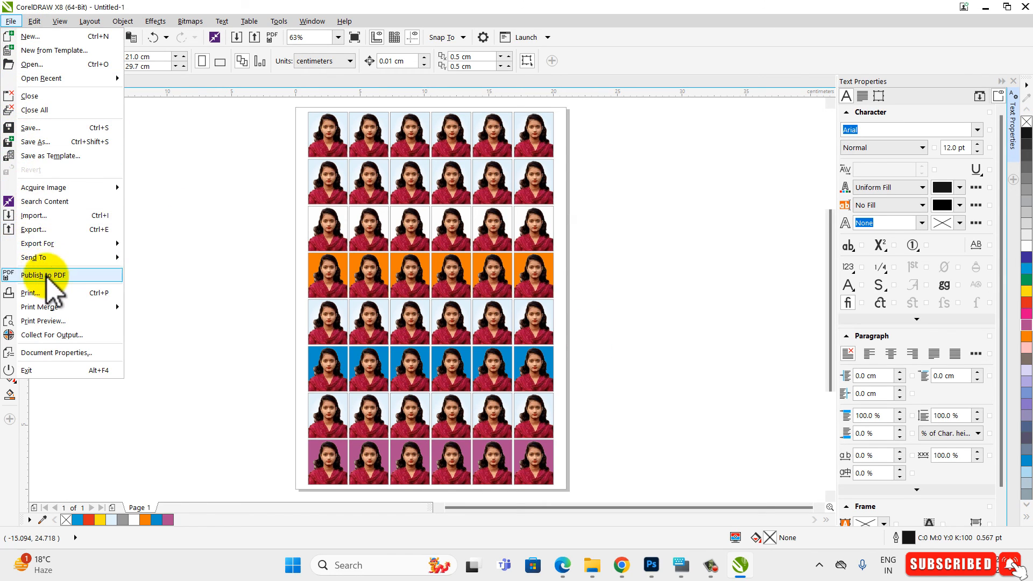
{"action": "left_click", "coordinate": [76, 293]}
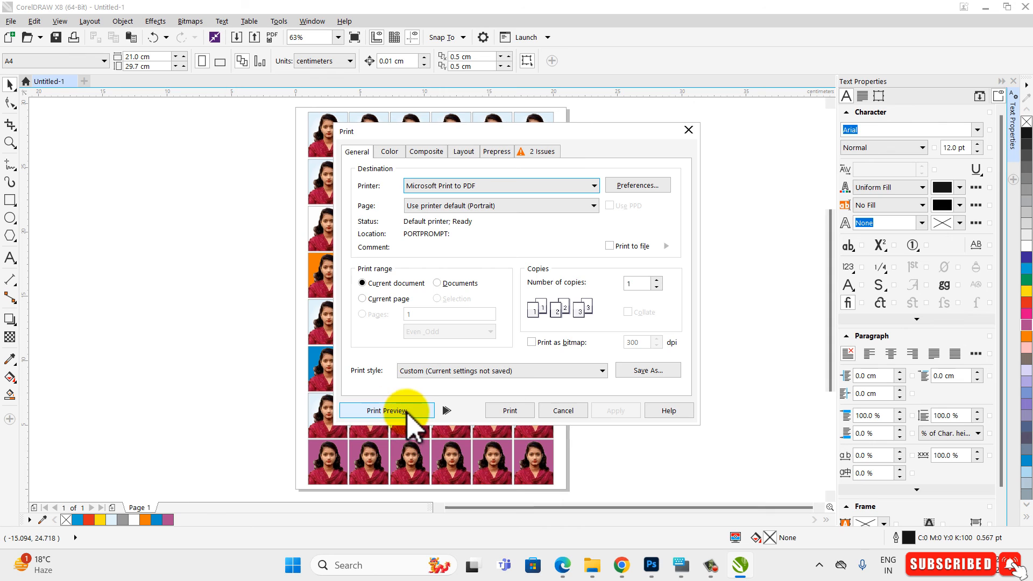
{"action": "left_click", "coordinate": [407, 411]}
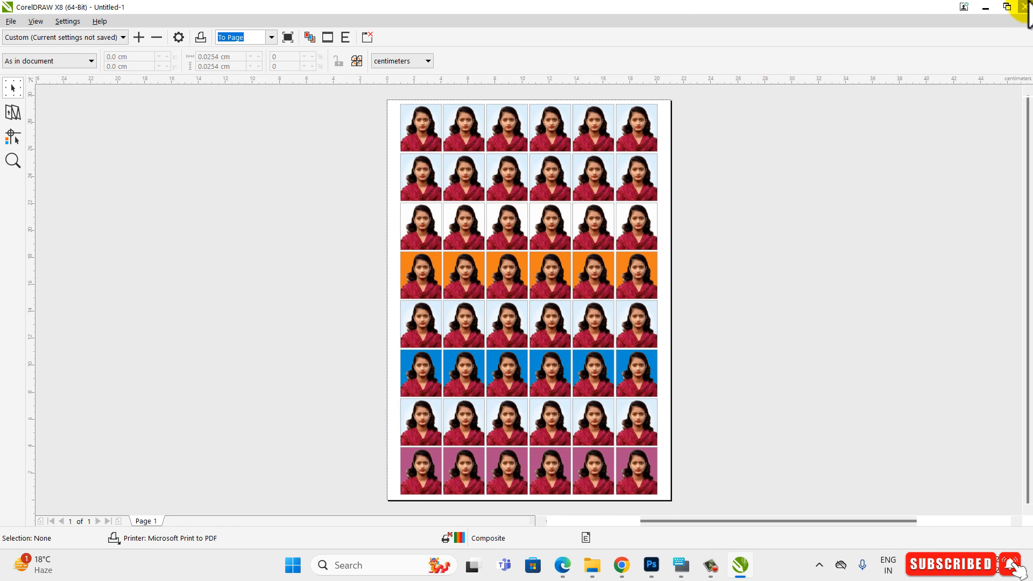
{"action": "left_click", "coordinate": [1023, 6]}
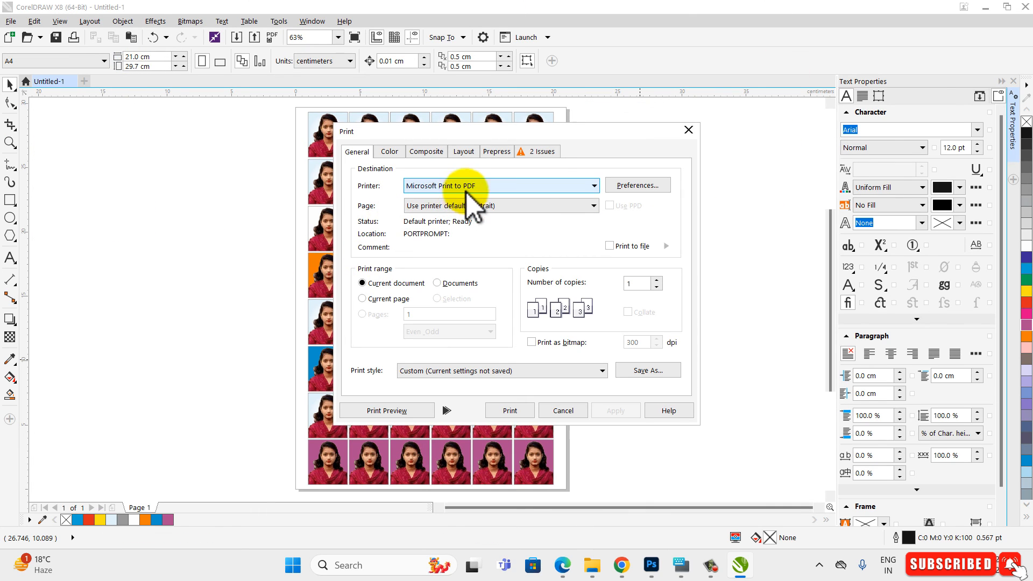
Step: Choose Device Independent PostScript File as the printer and set the number of copies to 3
{"action": "left_click", "coordinate": [475, 189]}
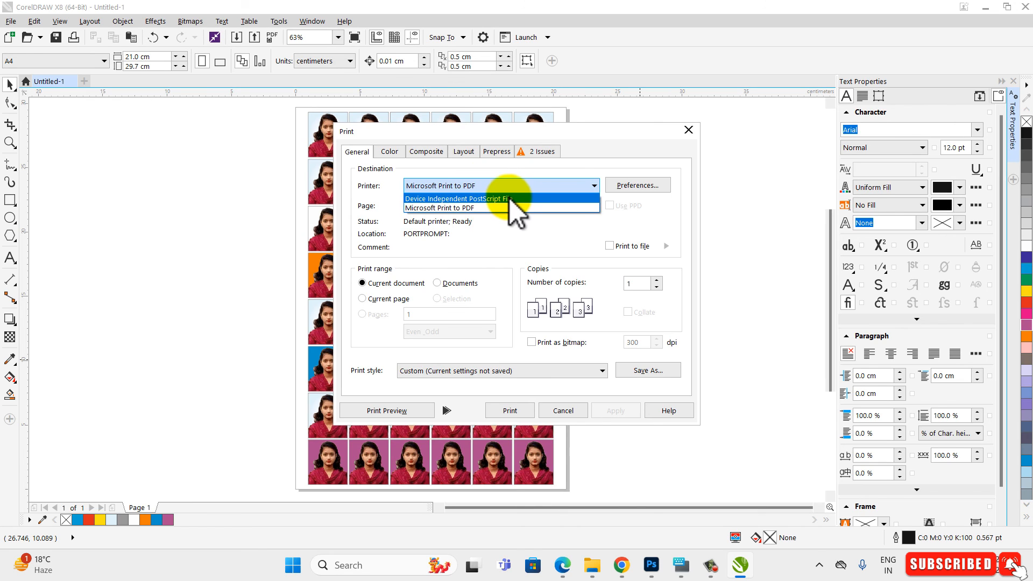
{"action": "left_click", "coordinate": [509, 199]}
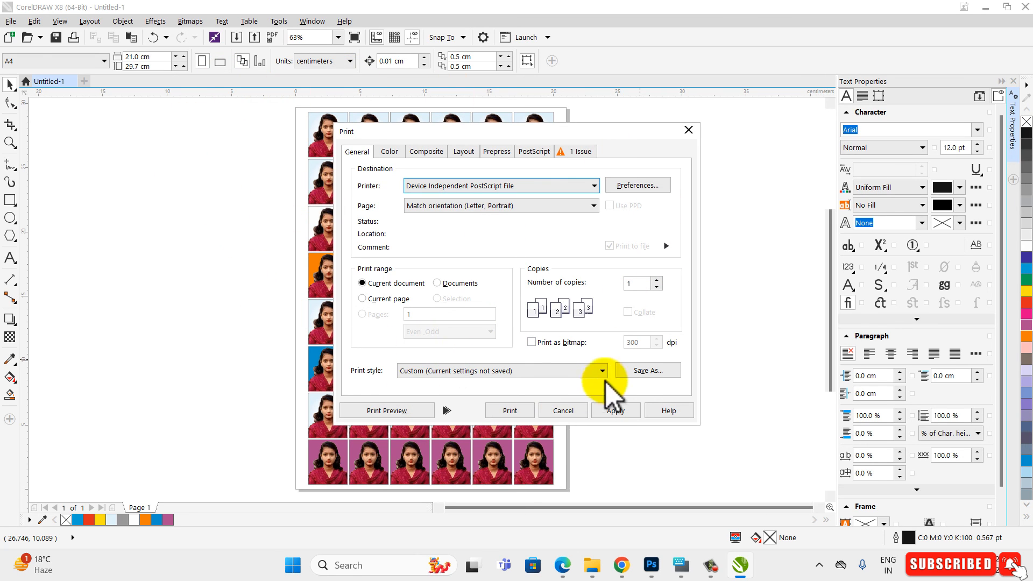
{"action": "left_click", "coordinate": [654, 284]}
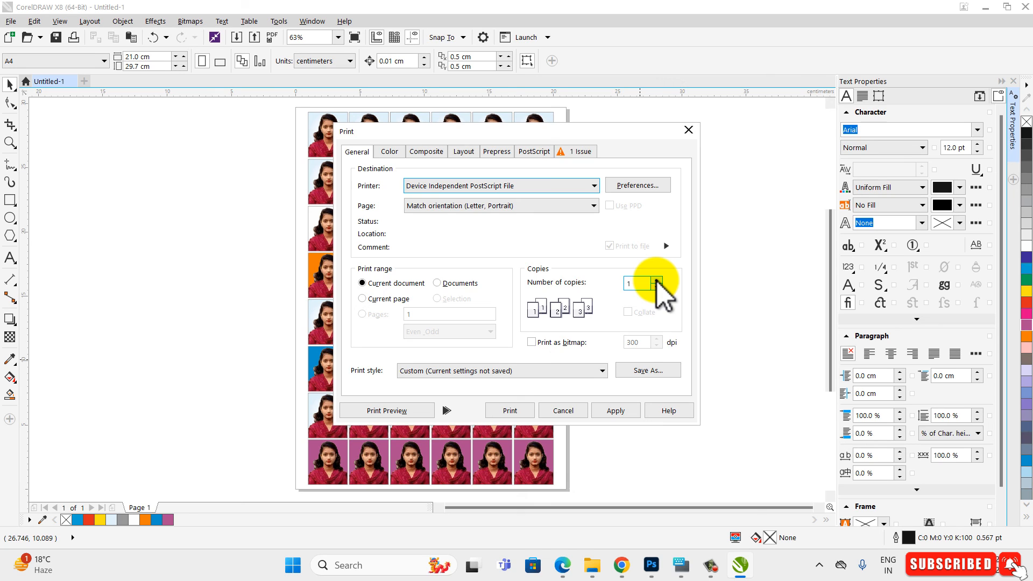
{"action": "left_click", "coordinate": [657, 282]}
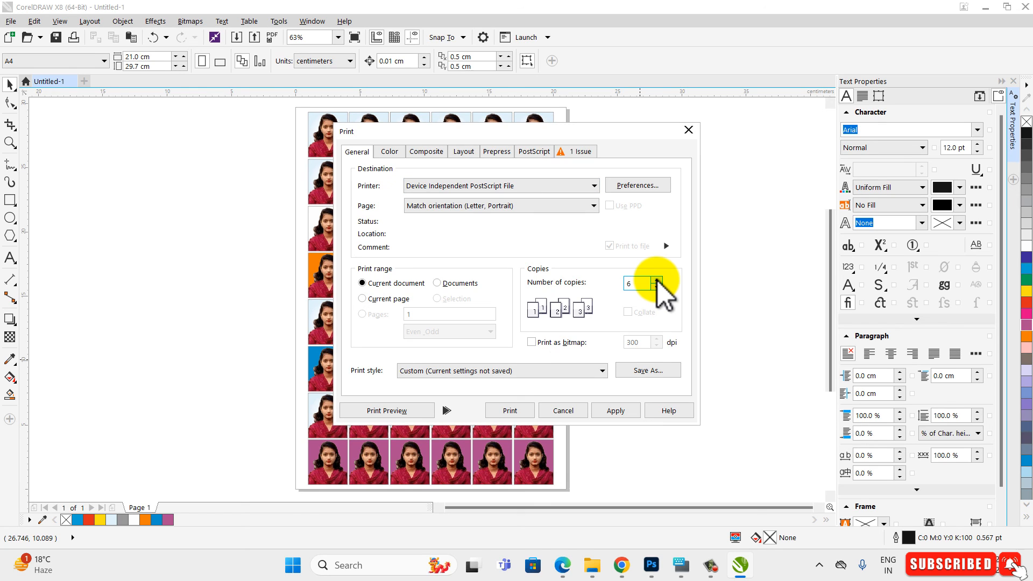
{"action": "left_click", "coordinate": [657, 287]}
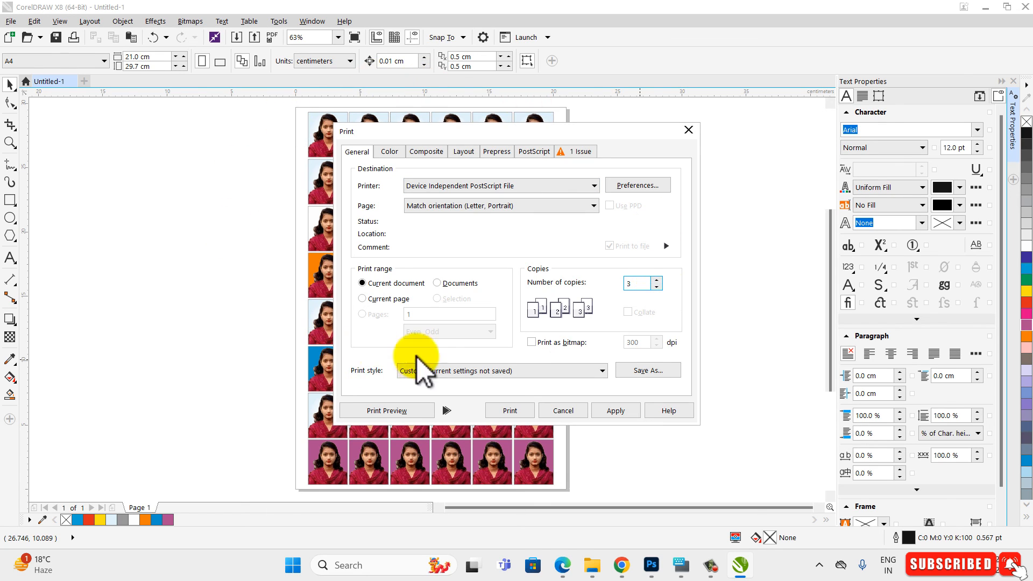
Step: Set the printer's paper size to A4, apply the print settings and close them without printing
{"action": "left_click", "coordinate": [657, 184]}
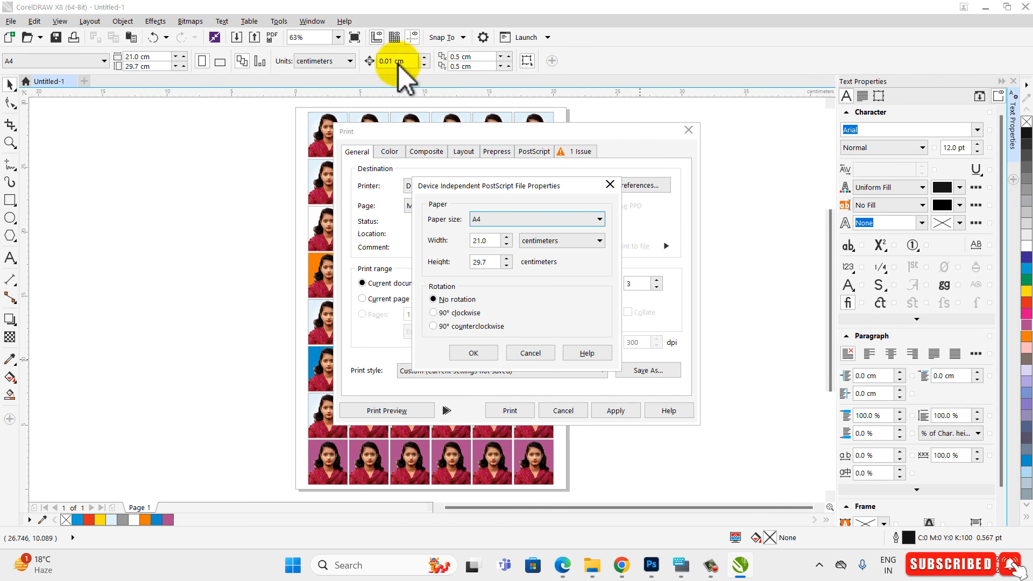
{"action": "left_click", "coordinate": [573, 218]}
{"action": "scroll", "coordinate": [553, 242], "scroll_direction": "down", "scroll_amount": 10}
{"action": "scroll", "coordinate": [528, 462], "scroll_direction": "down", "scroll_amount": 2}
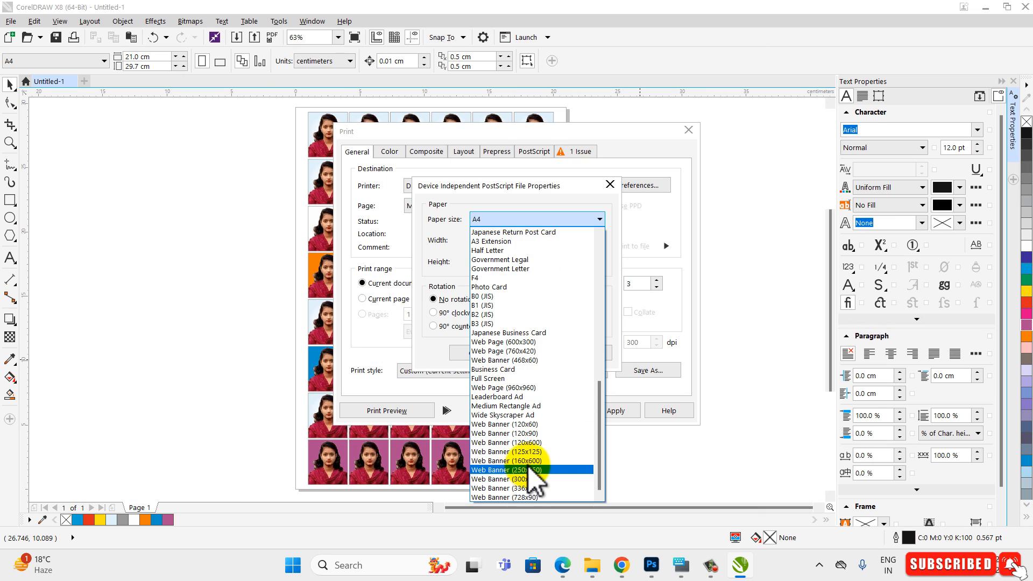
{"action": "scroll", "coordinate": [544, 455], "scroll_direction": "up", "scroll_amount": 5}
{"action": "scroll", "coordinate": [546, 449], "scroll_direction": "up", "scroll_amount": 7}
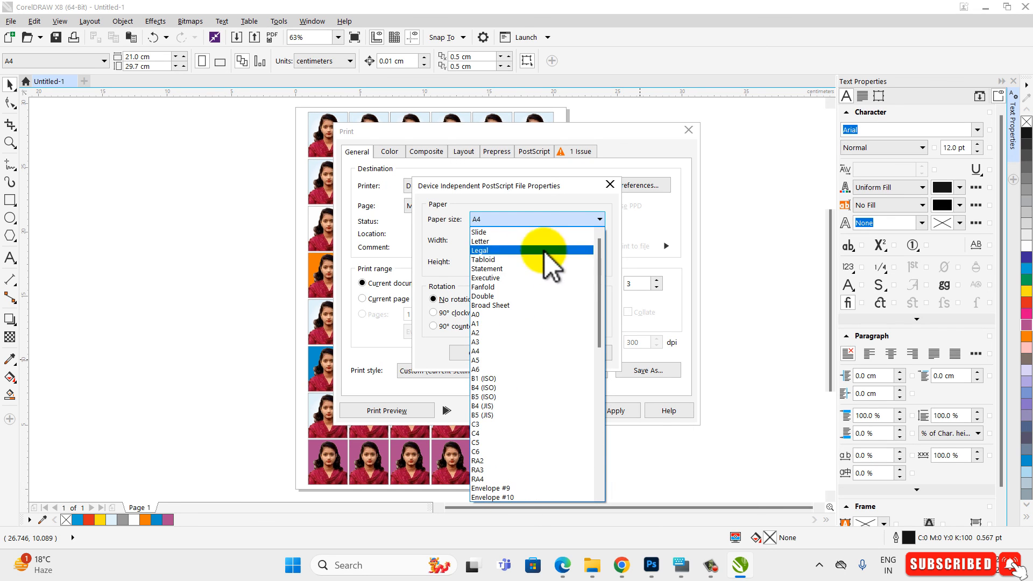
{"action": "left_click", "coordinate": [531, 352]}
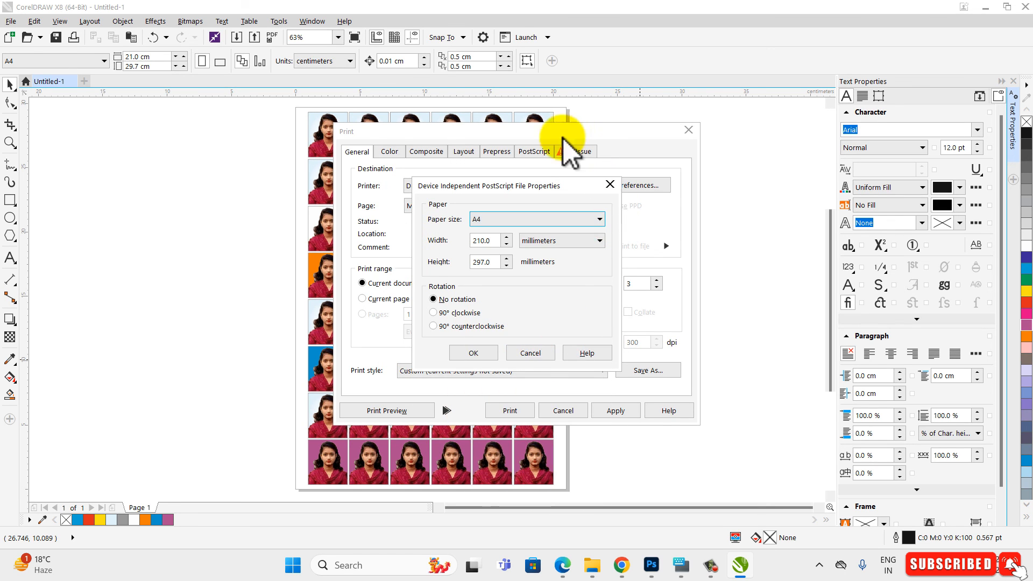
{"action": "left_click", "coordinate": [473, 354]}
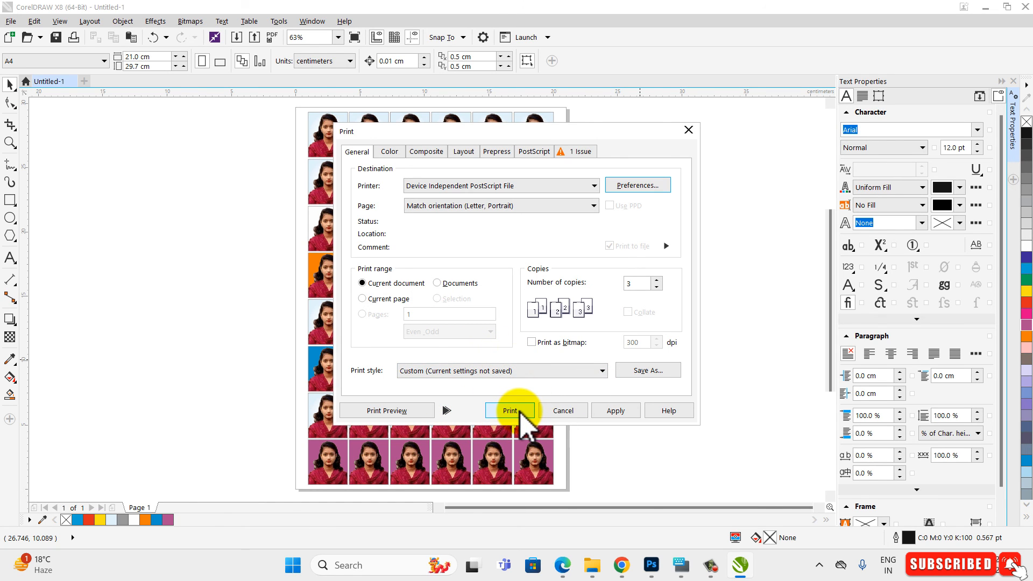
{"action": "left_click", "coordinate": [625, 411]}
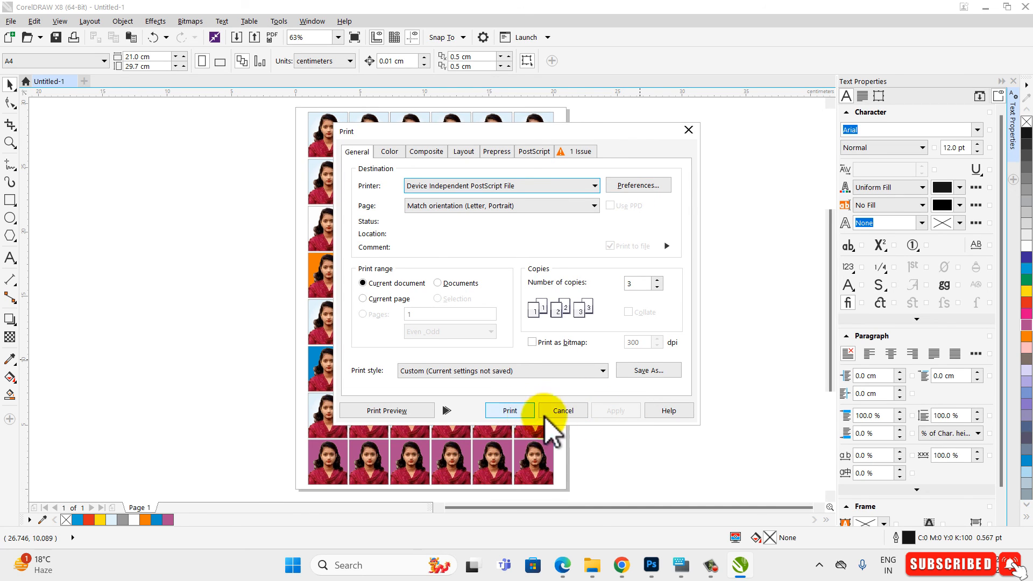
{"action": "left_click", "coordinate": [570, 412]}
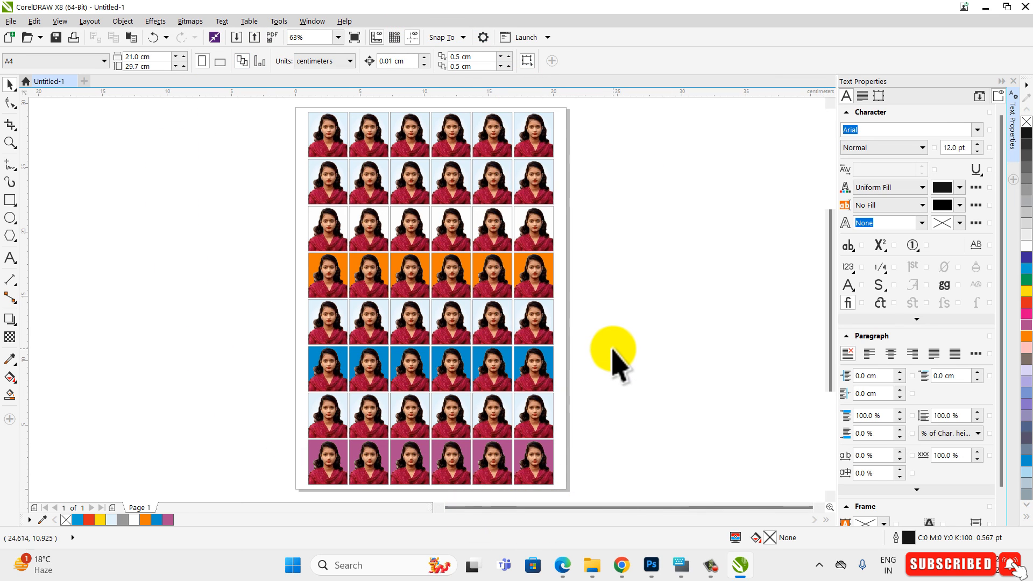
Step: Switch to Photoshop to examine the photo sheet made there, and return to CorelDRAW
{"action": "left_click", "coordinate": [651, 564]}
{"action": "scroll", "coordinate": [464, 193], "scroll_direction": "up", "scroll_amount": 5}
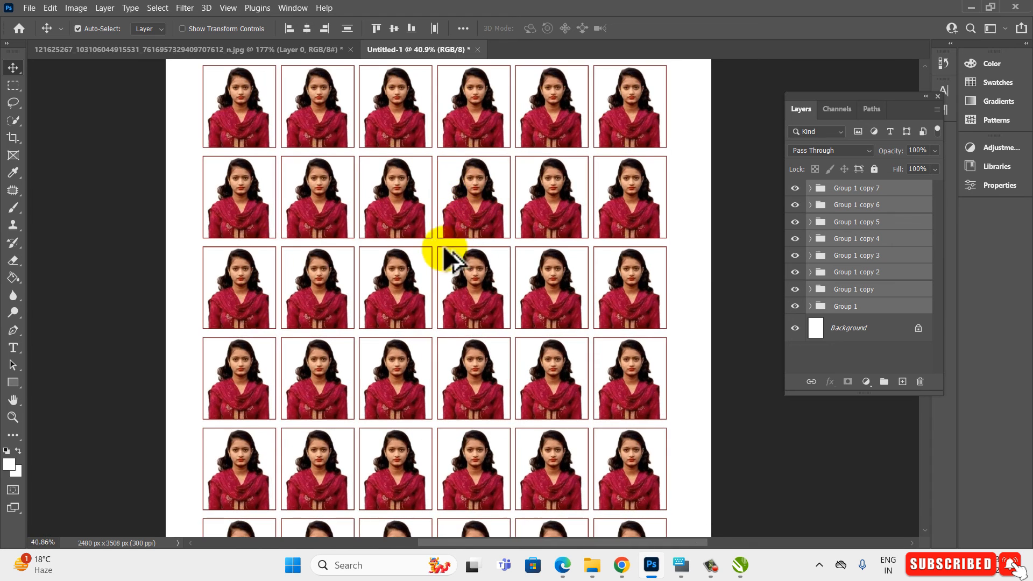
{"action": "scroll", "coordinate": [443, 246], "scroll_direction": "down", "scroll_amount": 3}
{"action": "left_click", "coordinate": [970, 8]}
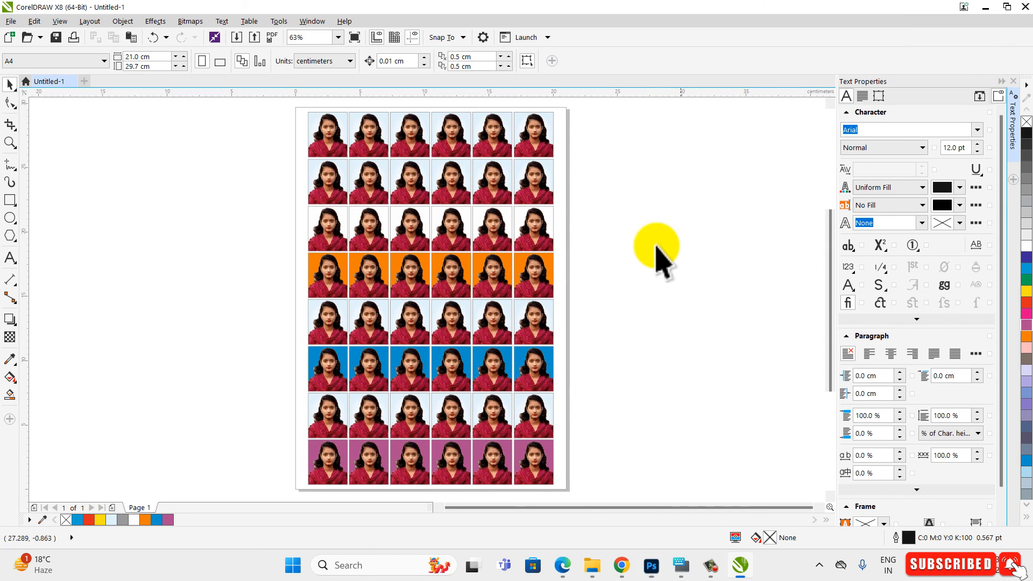